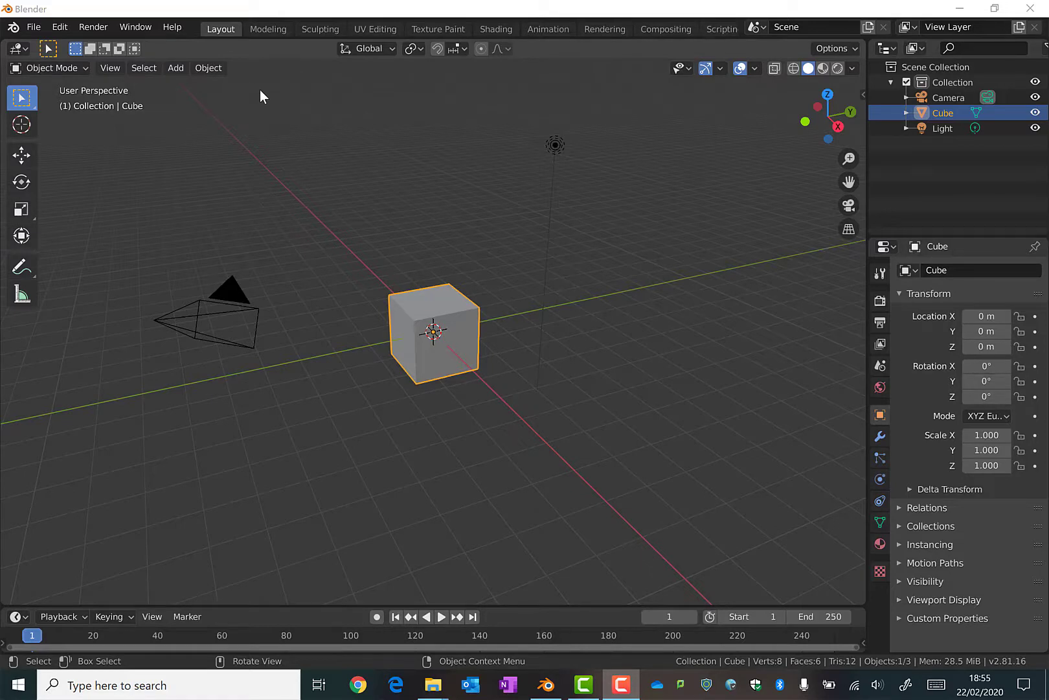
Step: Start adding a reference image and browse to the Blender Resources folder on the Student Share (W:) drive
left_click(176, 68)
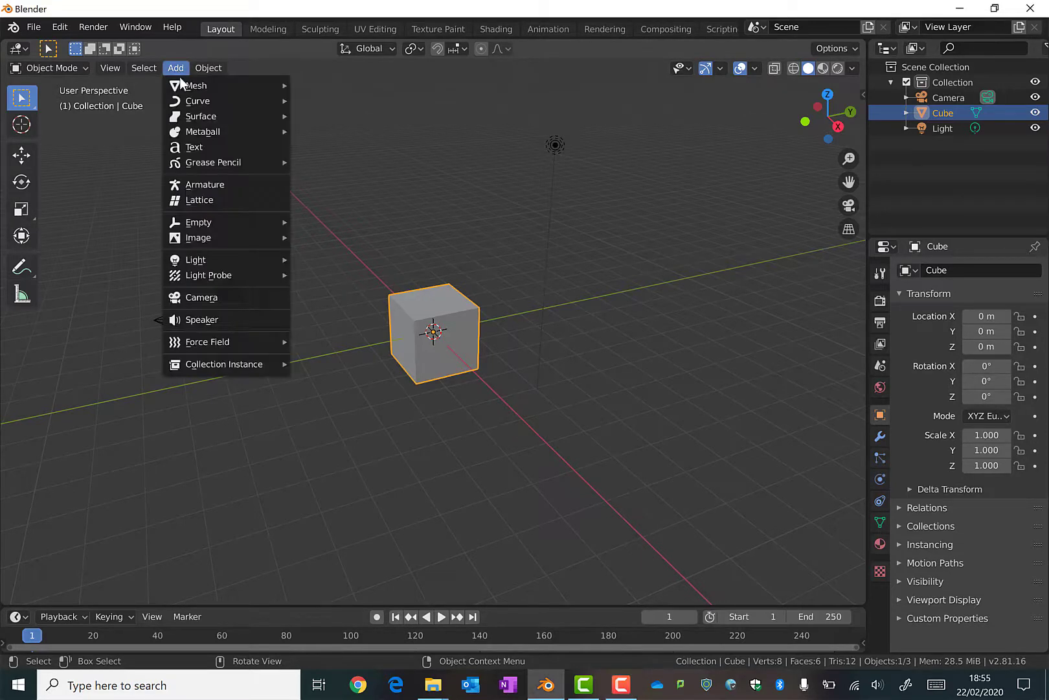
mouse_move(235, 238)
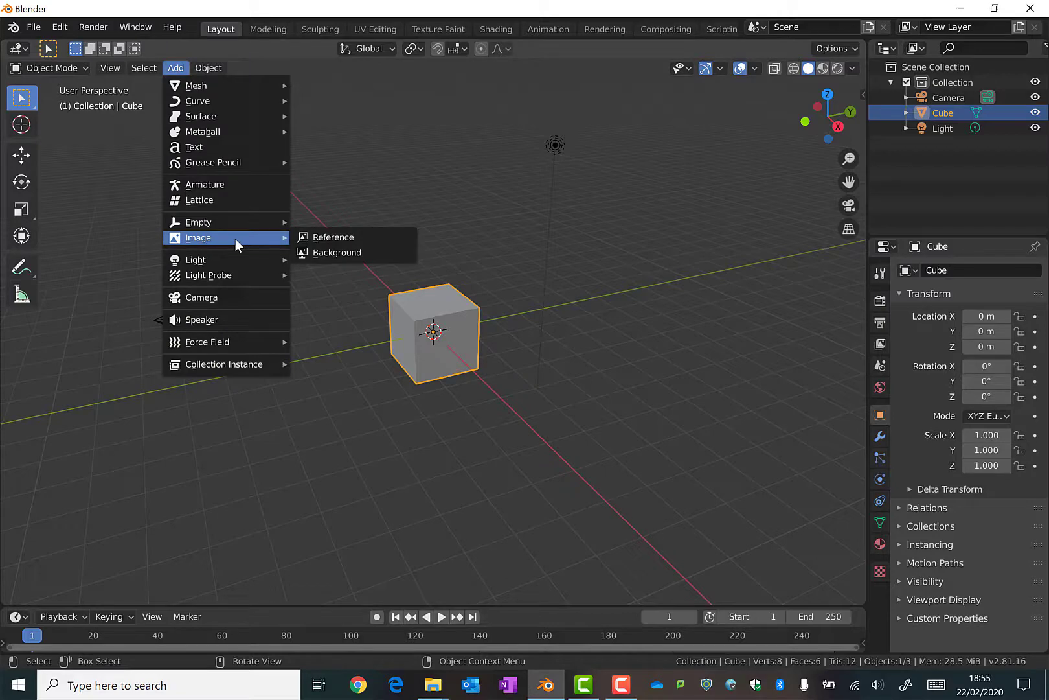
left_click(328, 239)
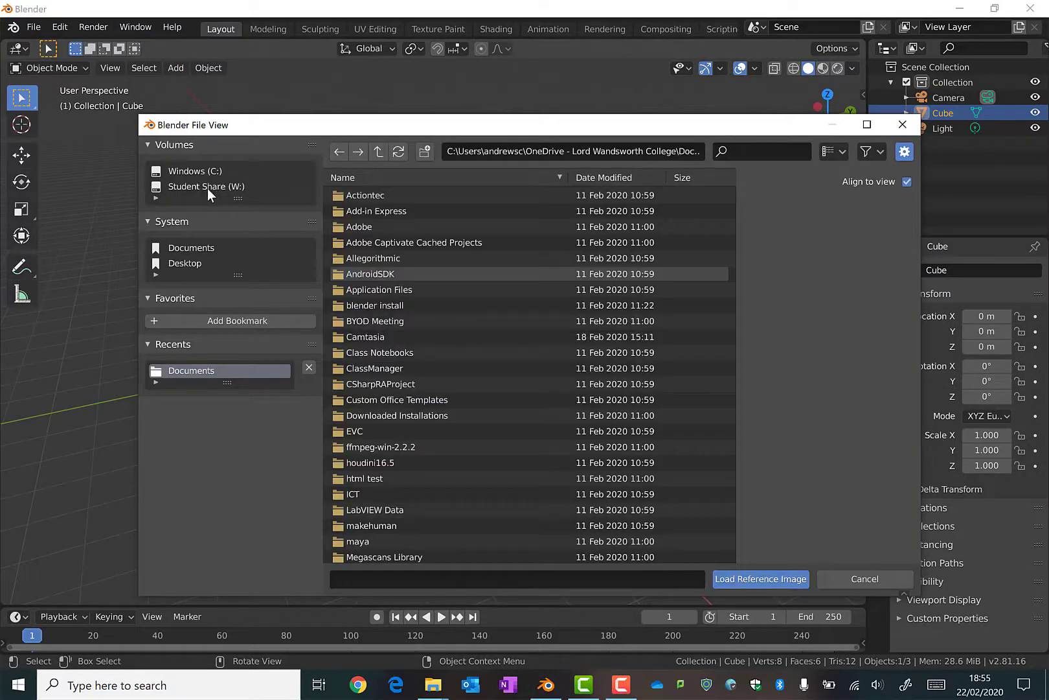
left_click(209, 188)
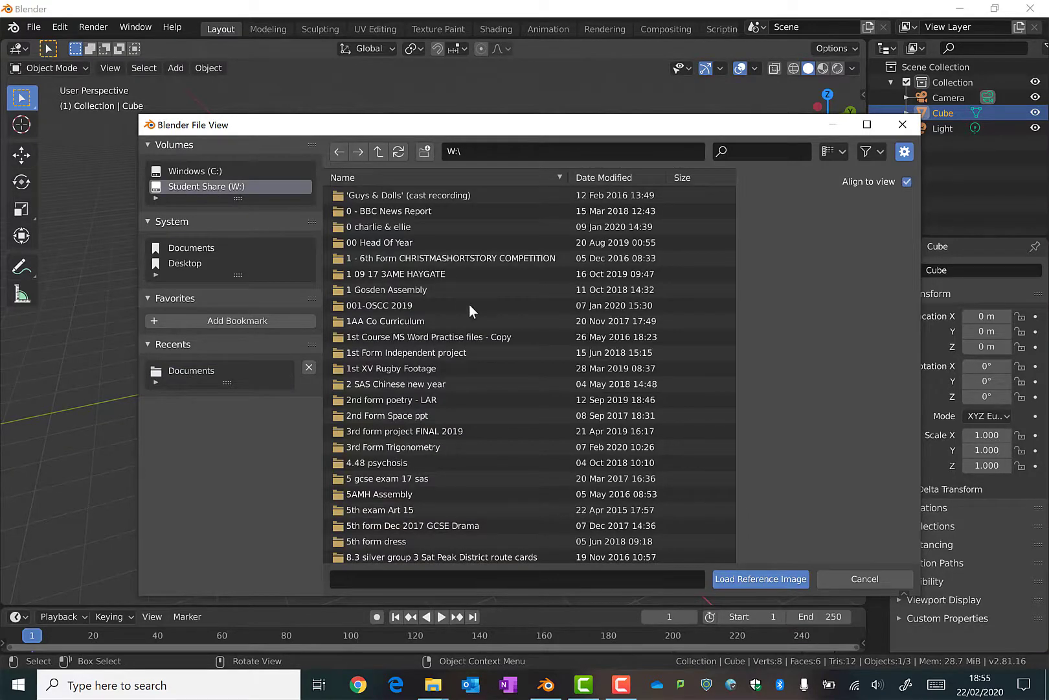
scroll(473, 314, "down", 5)
scroll(472, 328, "down", 18)
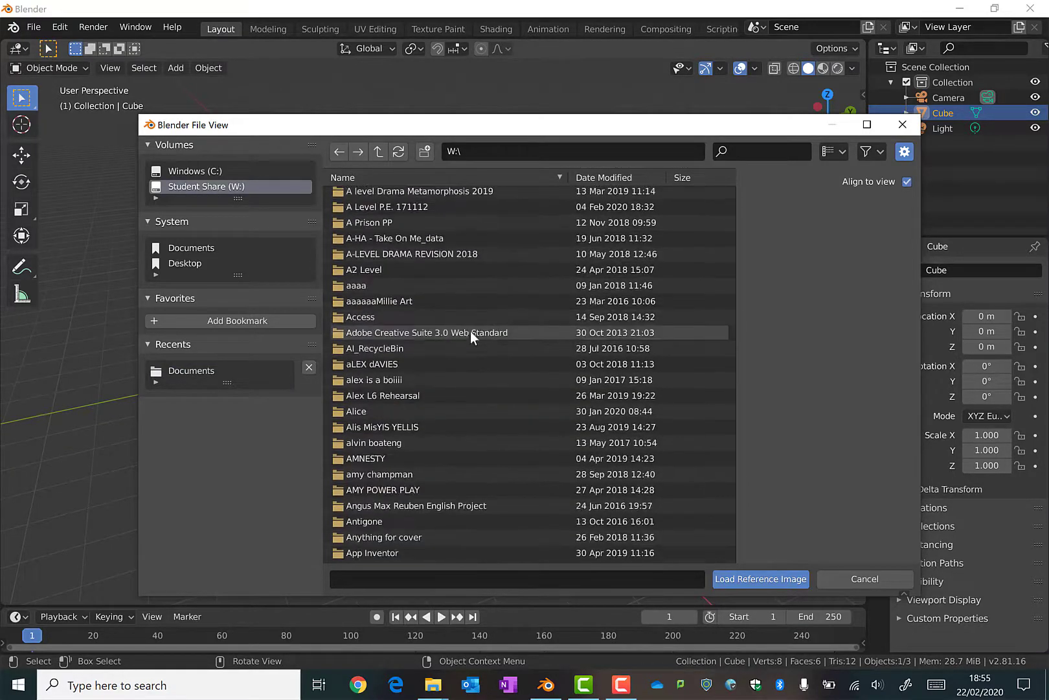
scroll(469, 334, "down", 5)
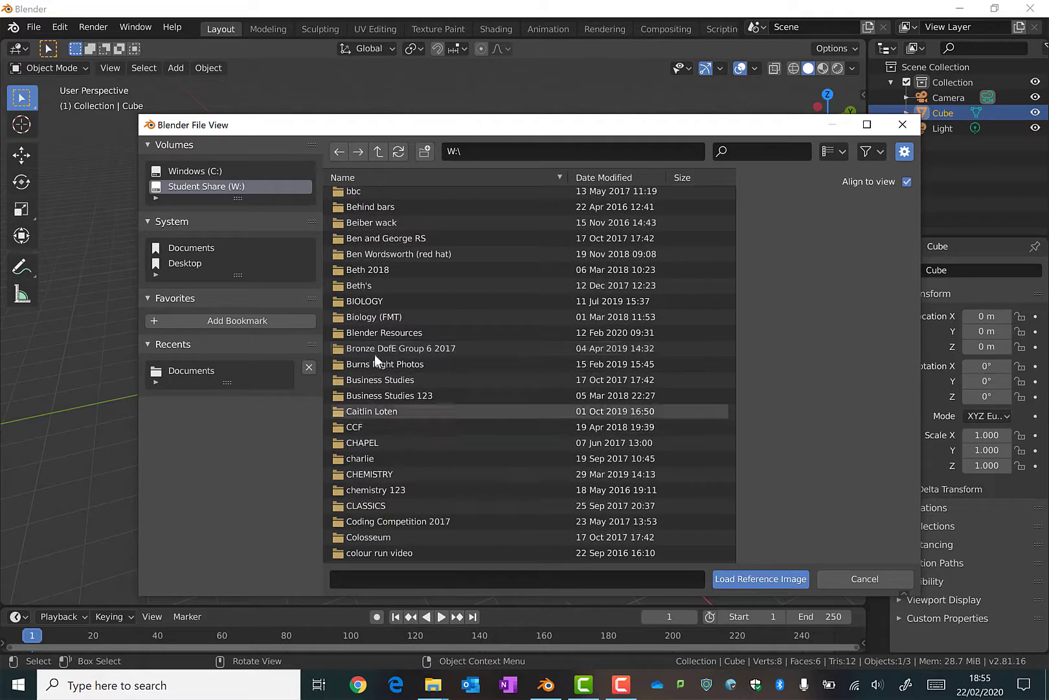
left_click(385, 333)
double_click(385, 330)
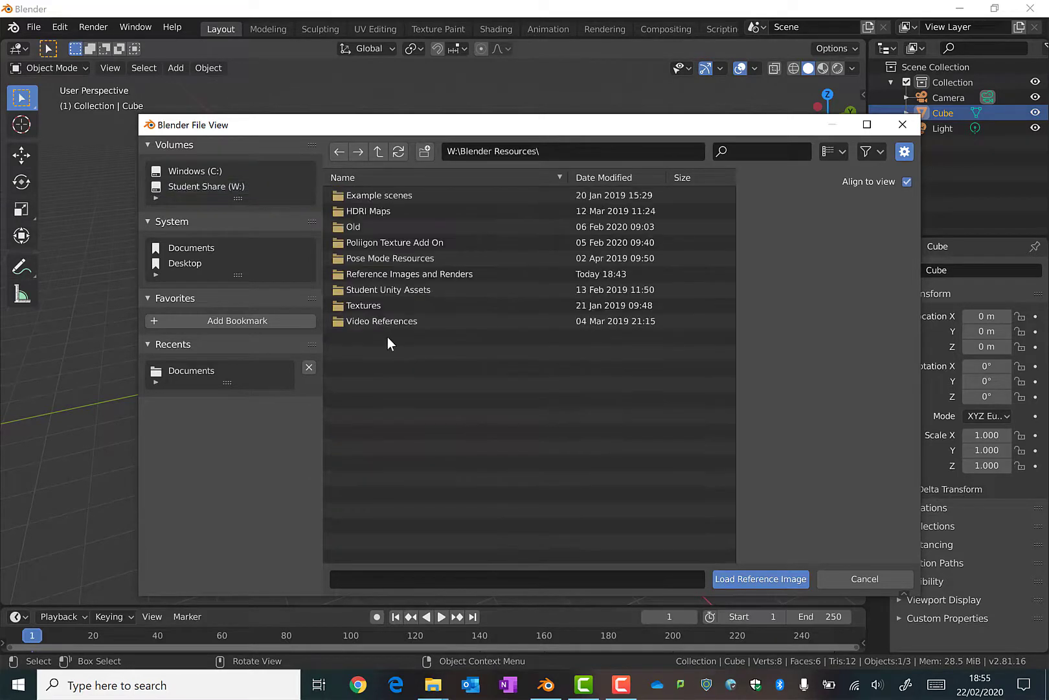
Step: Load lego brick.png from the Reference Images and Renders folder as the reference image
left_click(394, 273)
double_click(394, 273)
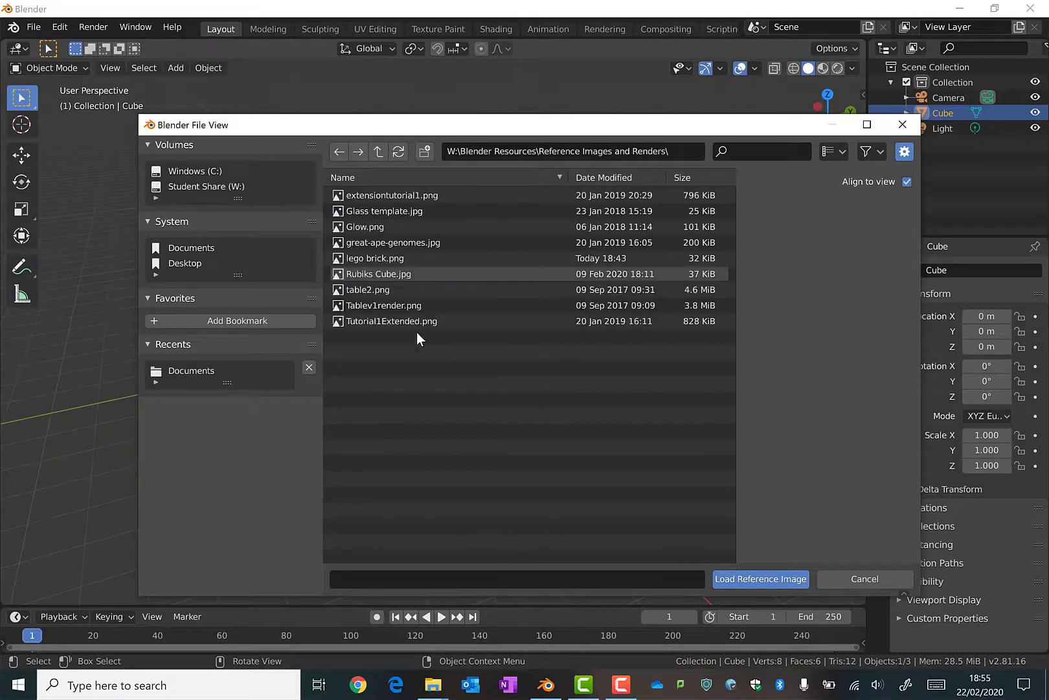
left_click(374, 257)
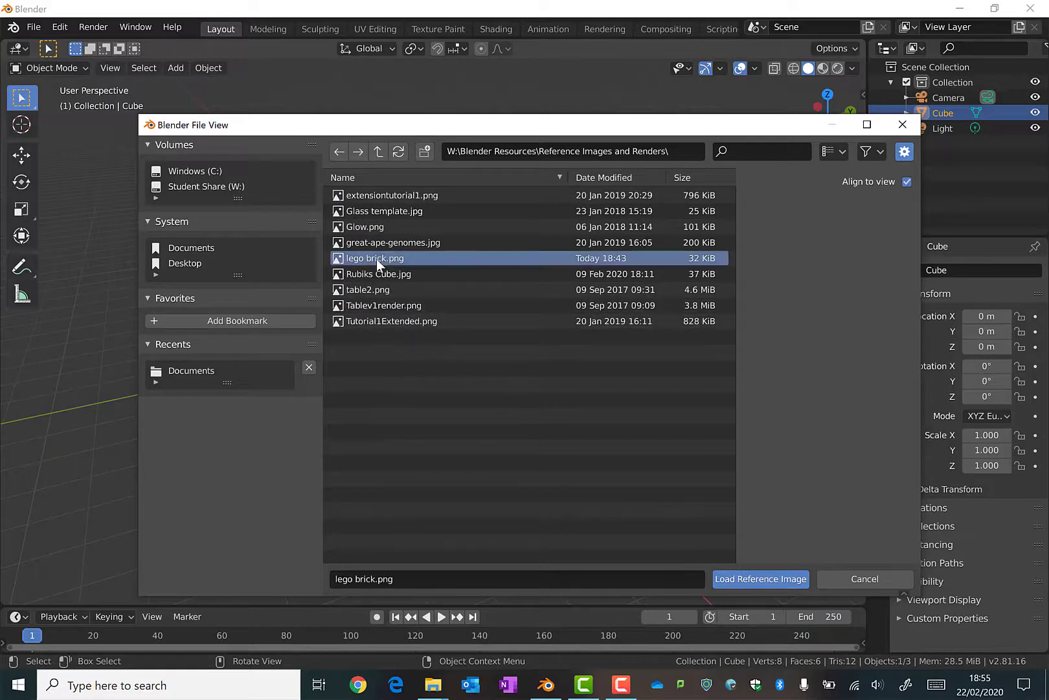
left_click(740, 577)
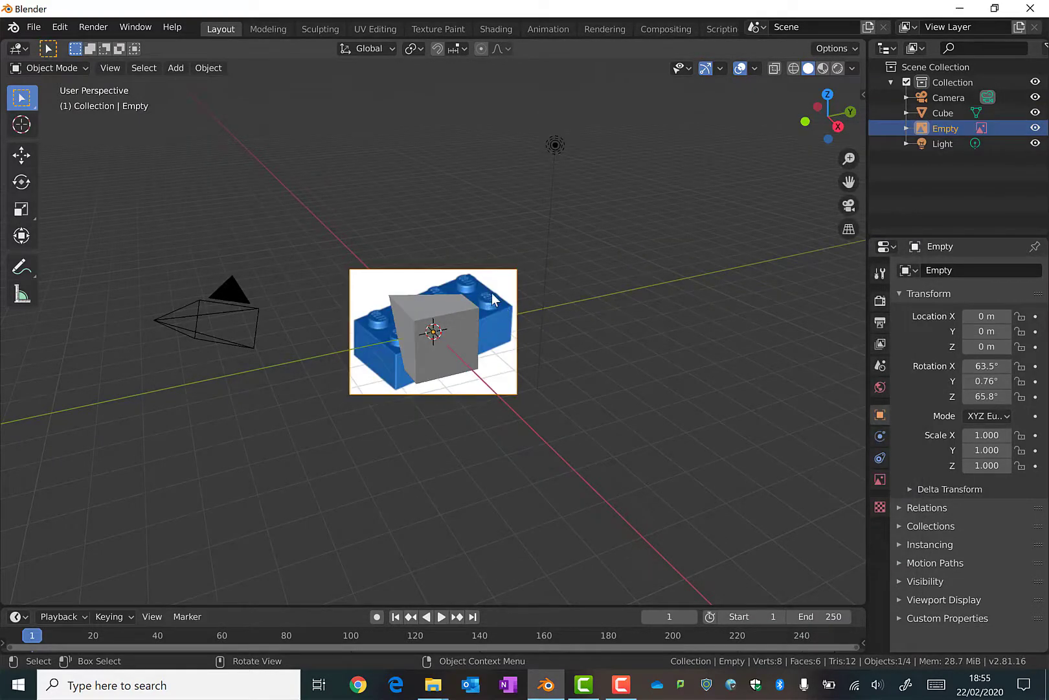
Step: Move the lego brick reference image up about 5.03 m along the Z axis, above the cube
key("g")
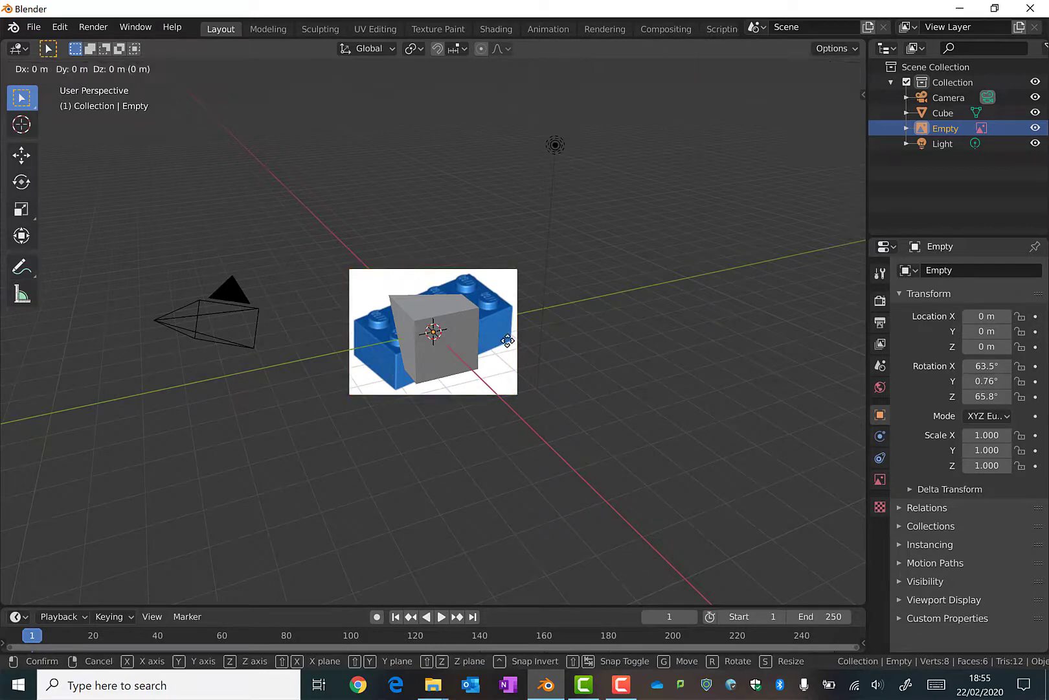
key("z")
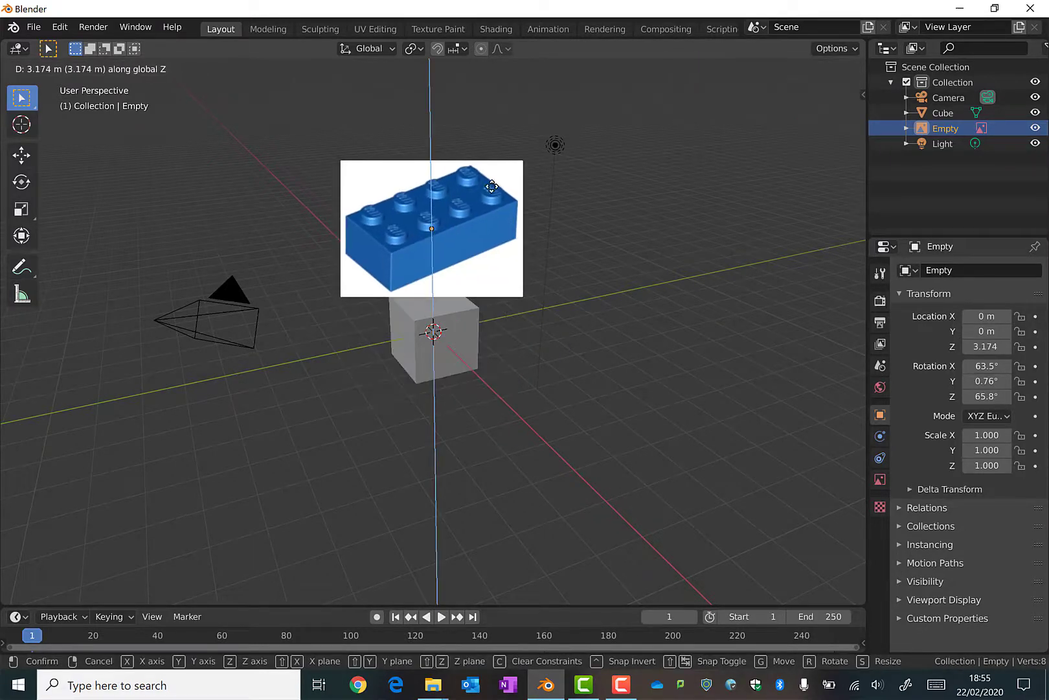
left_click(492, 168)
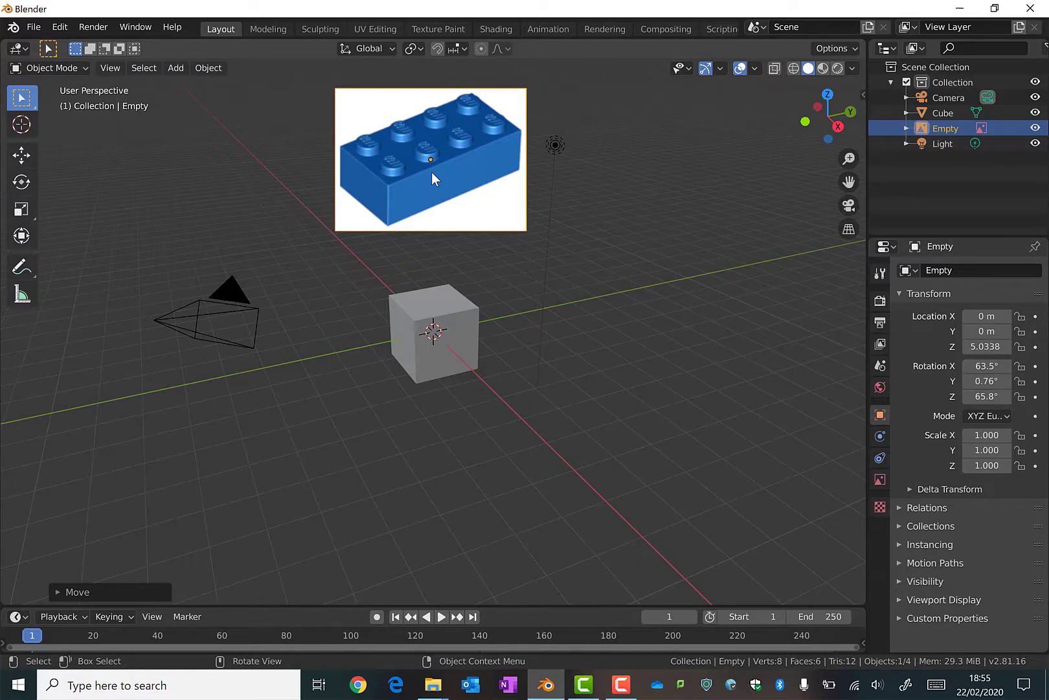
Step: Scale the cube to about 2.4 along Y and about 0.68 along Z to match the brick's proportions
left_click(454, 320)
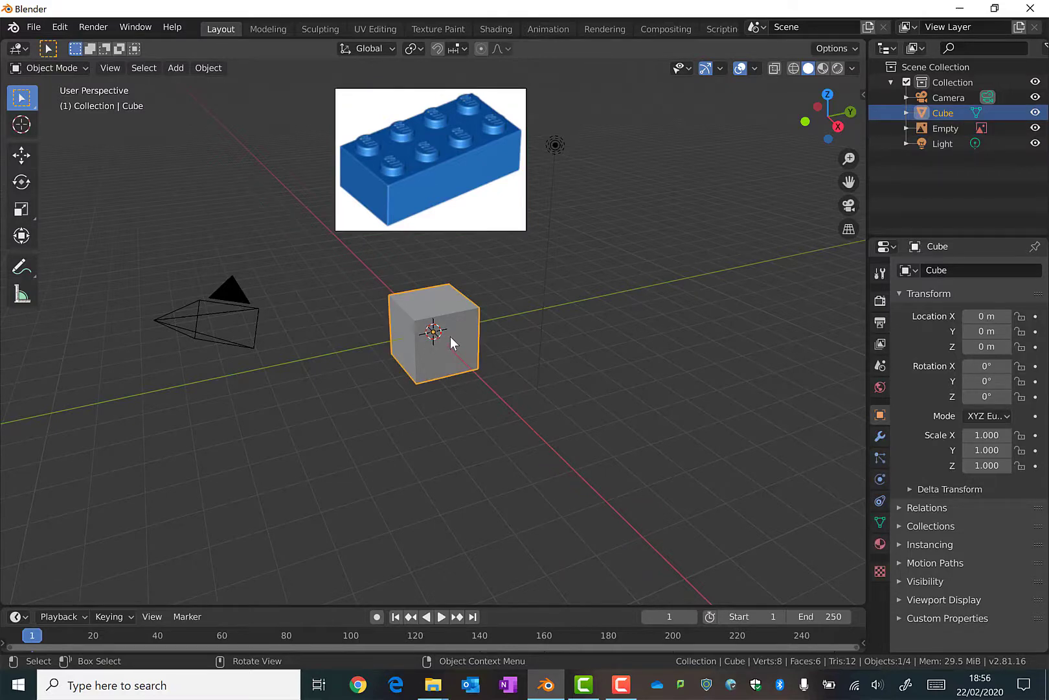
key("s")
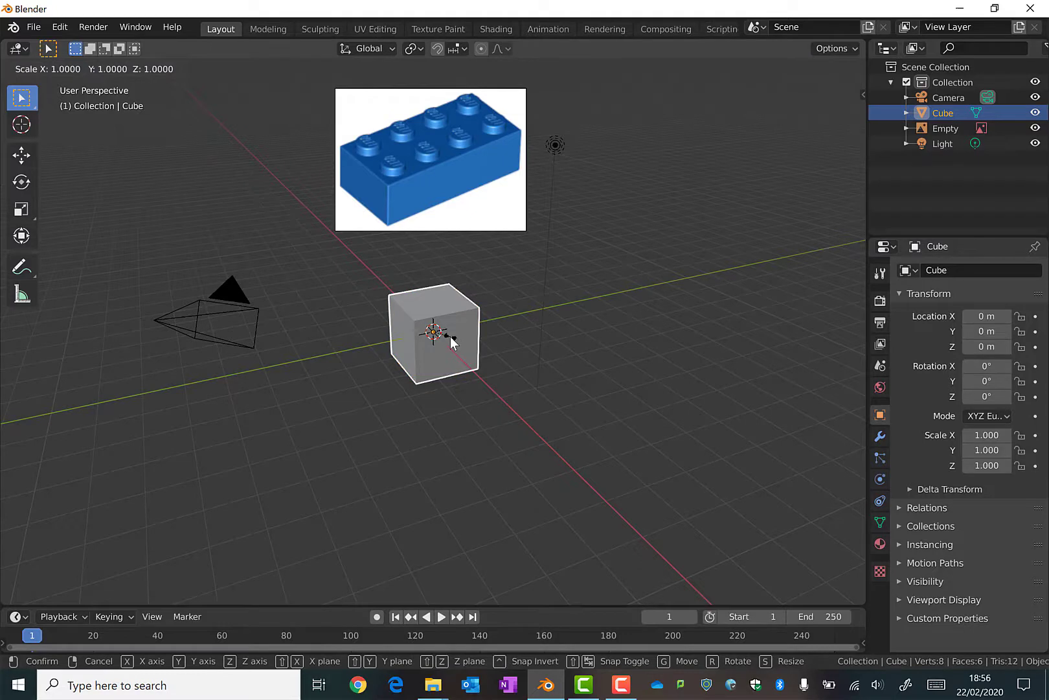
key("y")
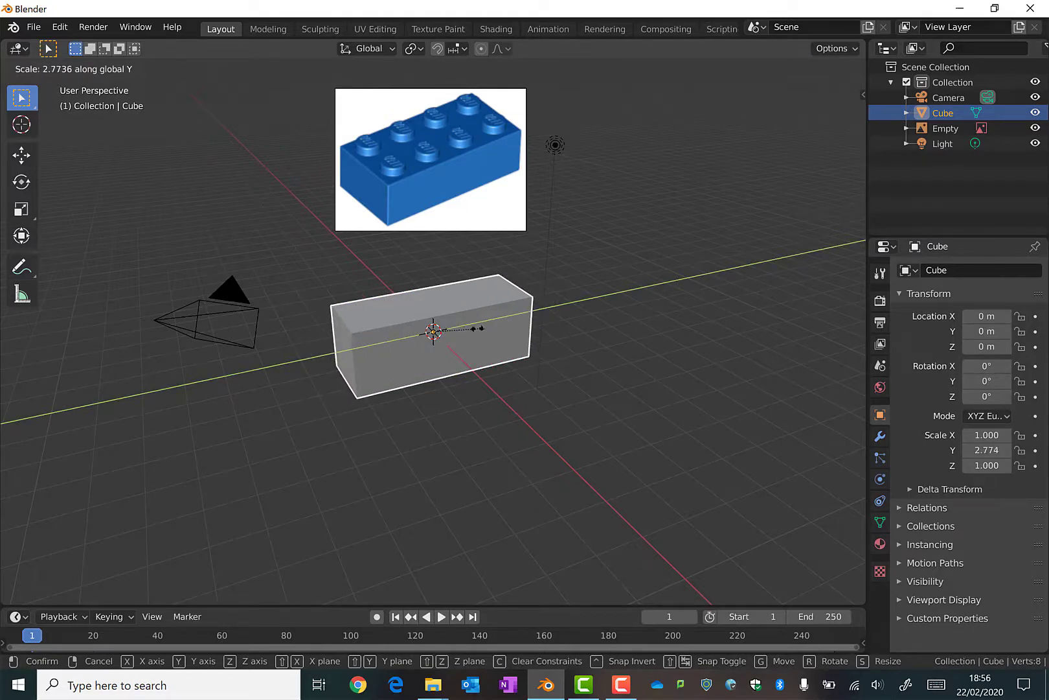
left_click(475, 329)
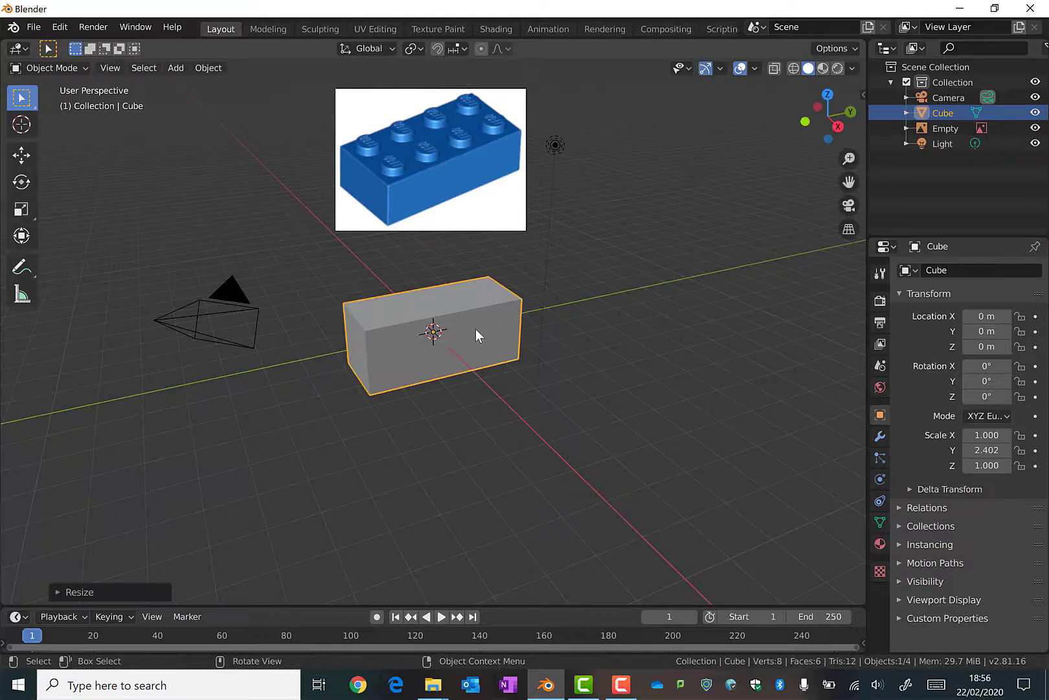
key("s")
key("z")
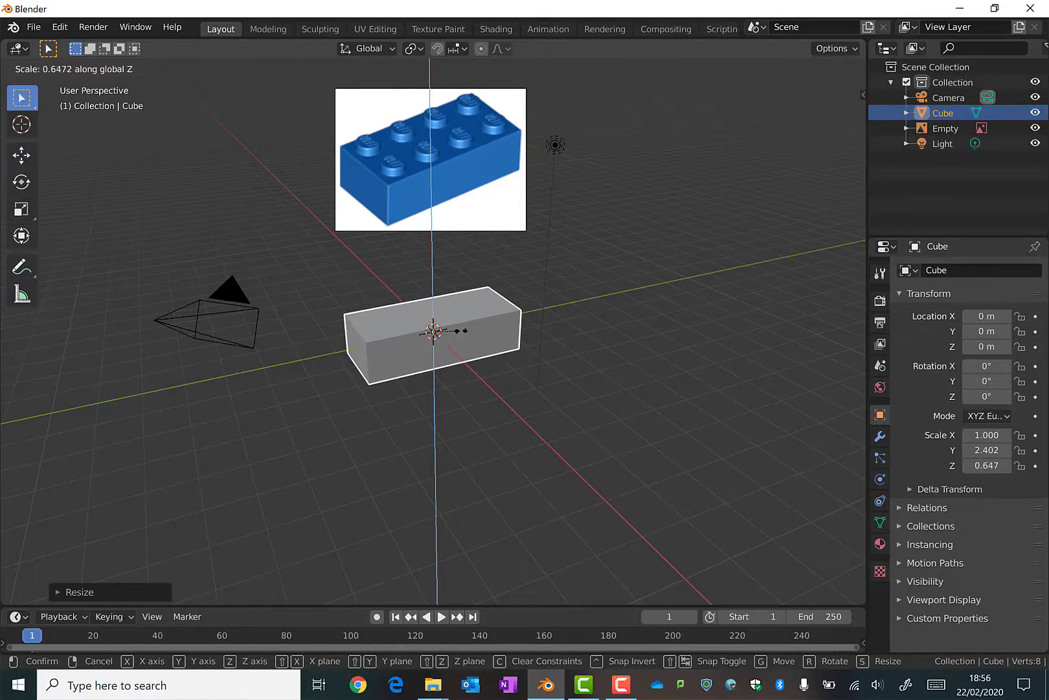
left_click(465, 329)
Step: Shorten the block along the Y axis to a scale of about 2.23
key("s")
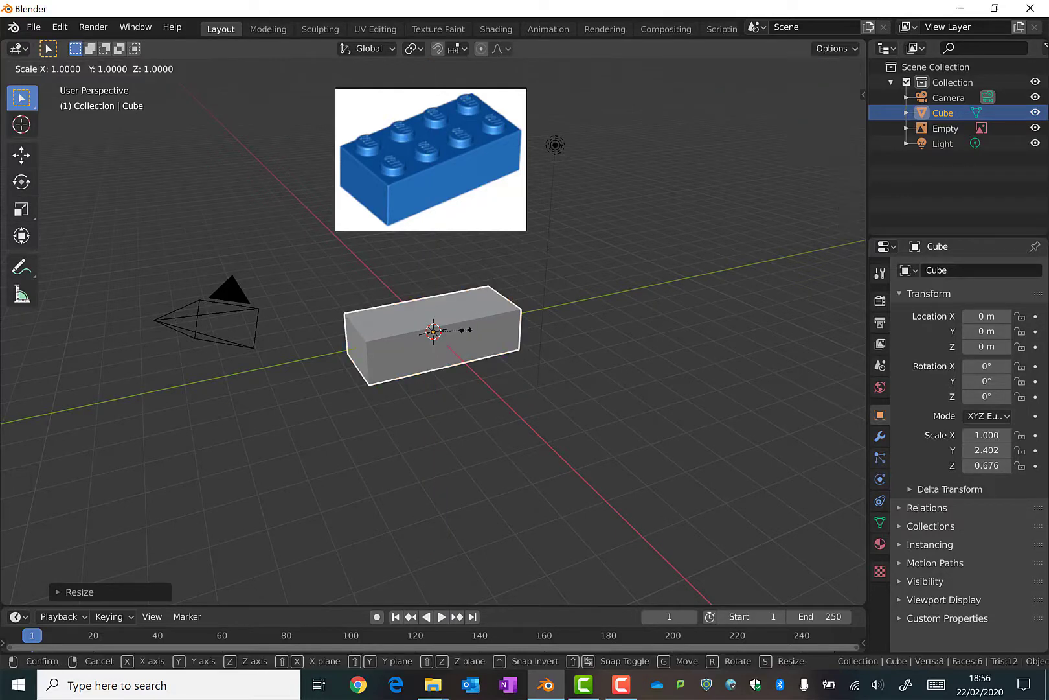
key("y")
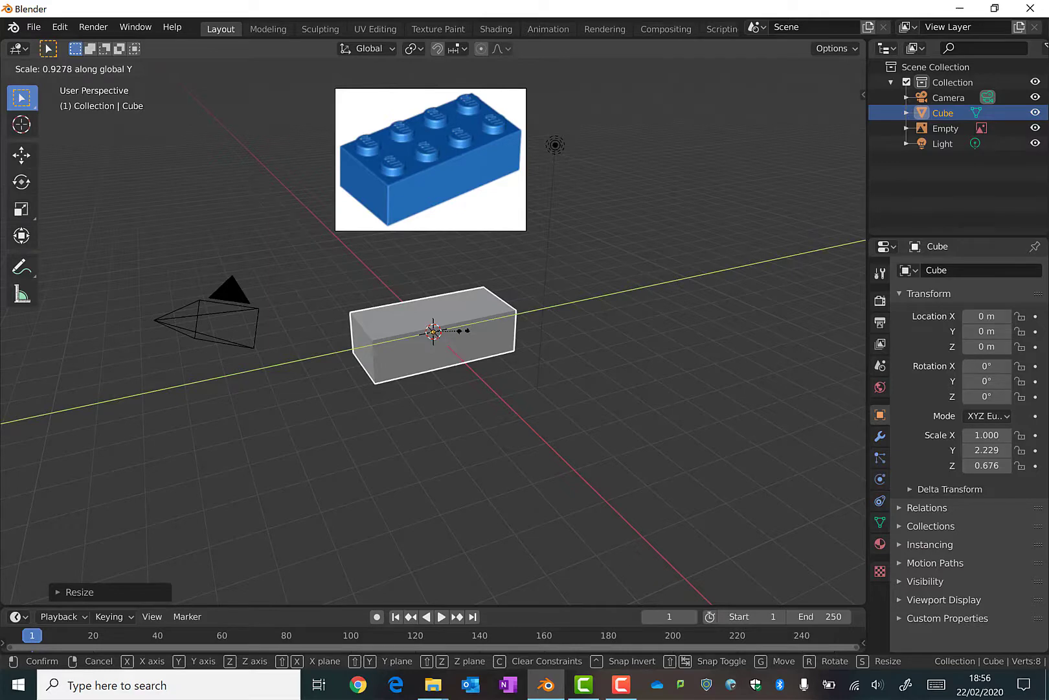
left_click(467, 331)
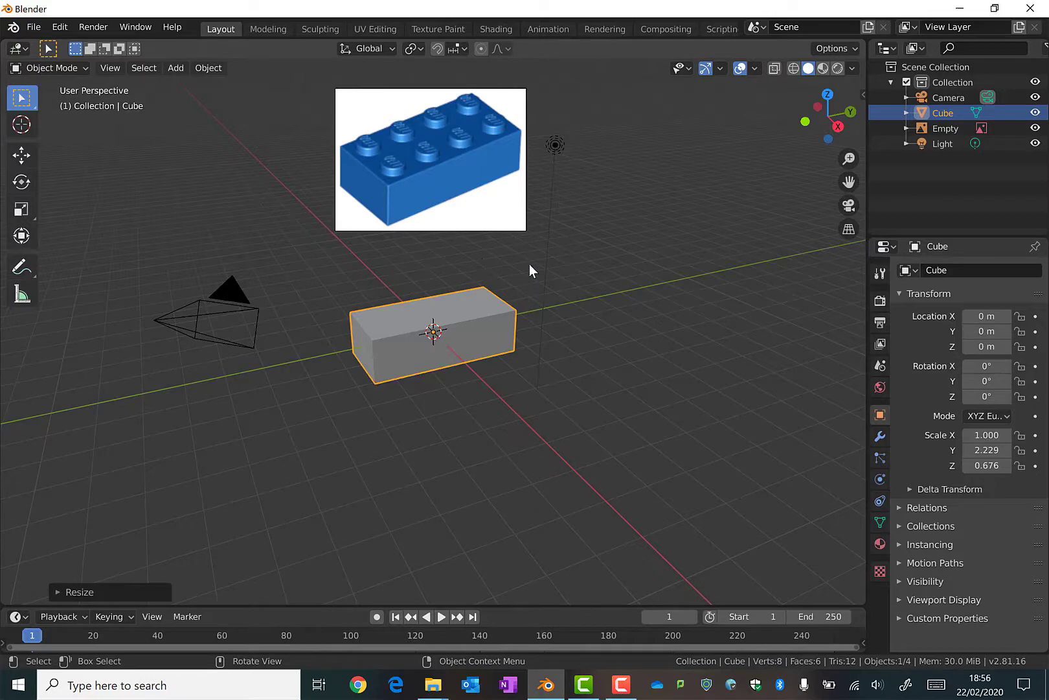
Step: In top orthographic view, move the reference image about 3.54 m along the X axis, clear of the block
key("KP_5")
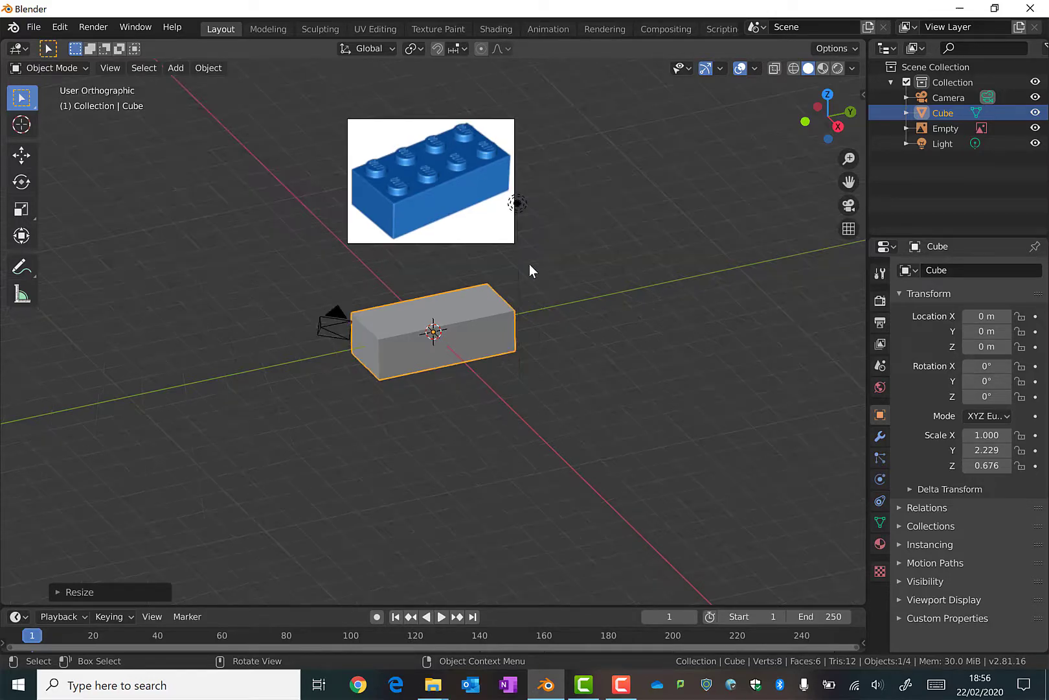
key("KP_1")
key("KP_7")
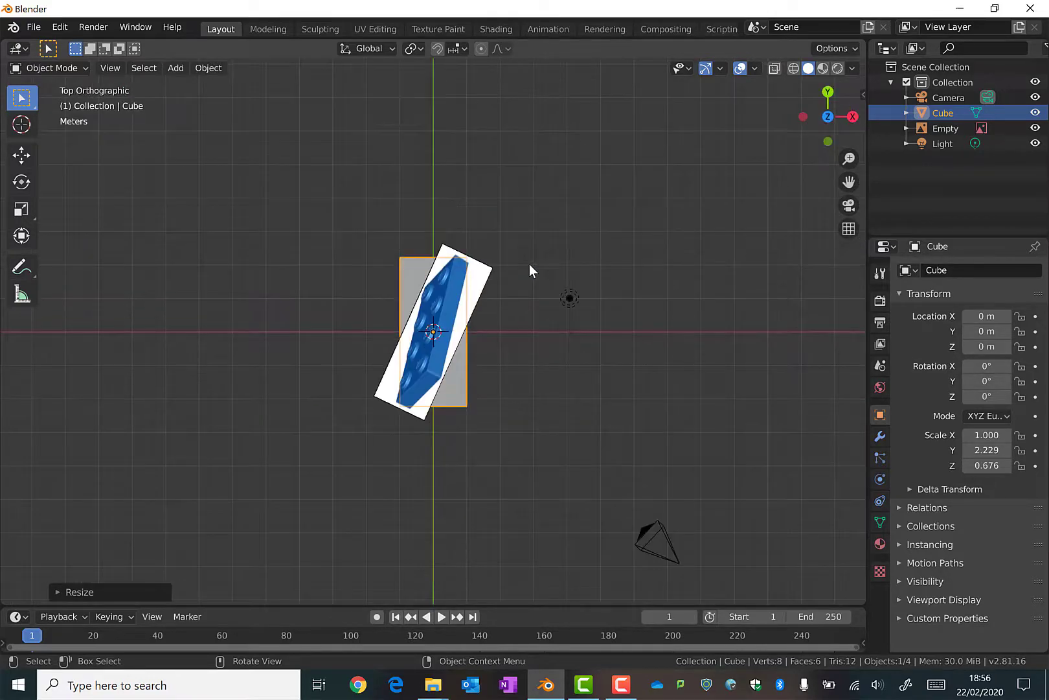
left_click(471, 288)
key("g")
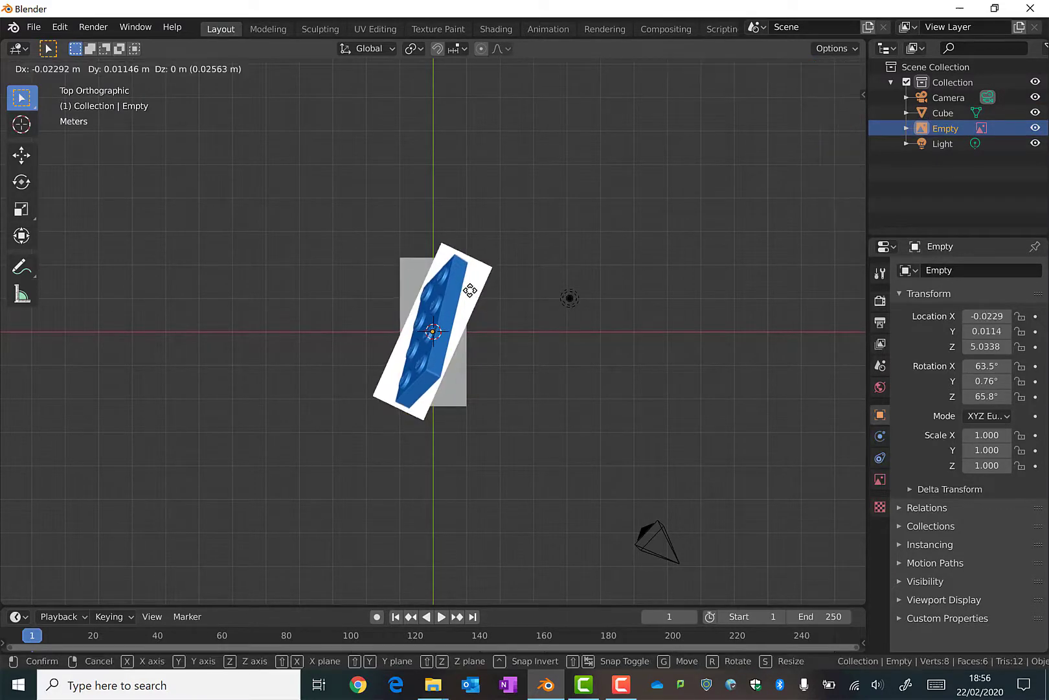
key("x")
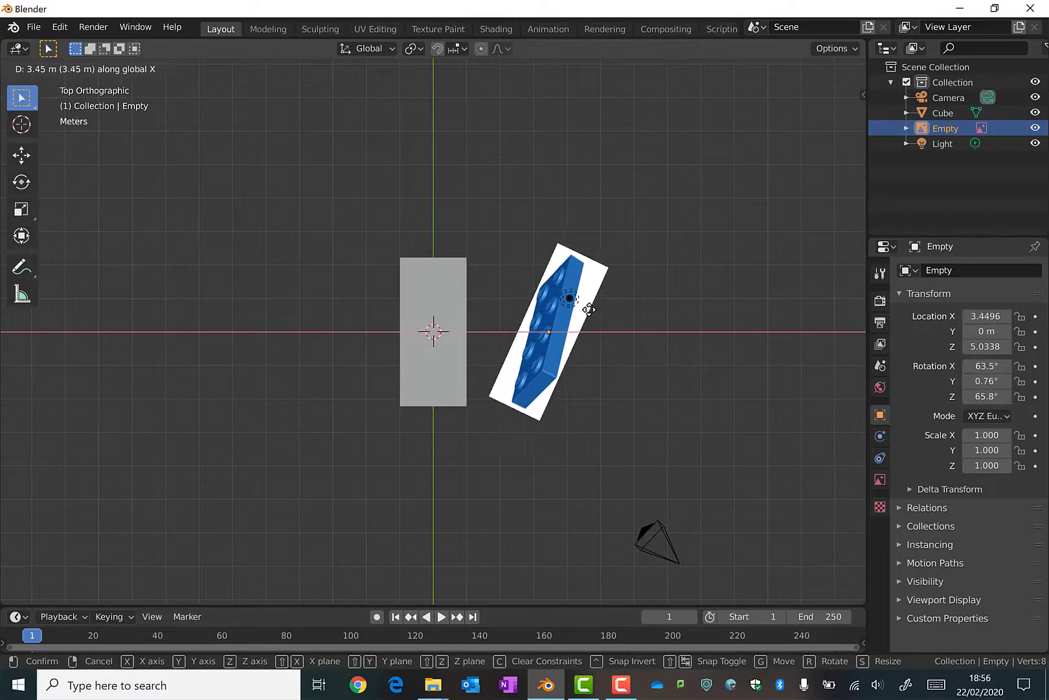
left_click(615, 304)
Step: Scale the block along the Y axis to about 2.02, making it roughly twice as long as it is wide
scroll(445, 343, "up", 1)
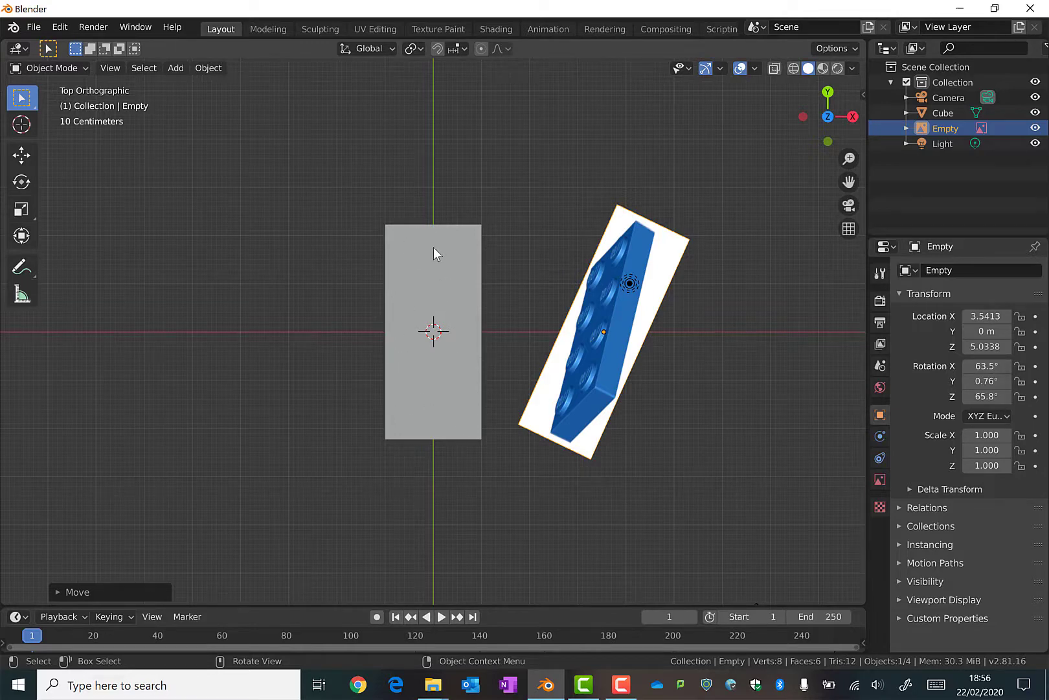
left_click(457, 262)
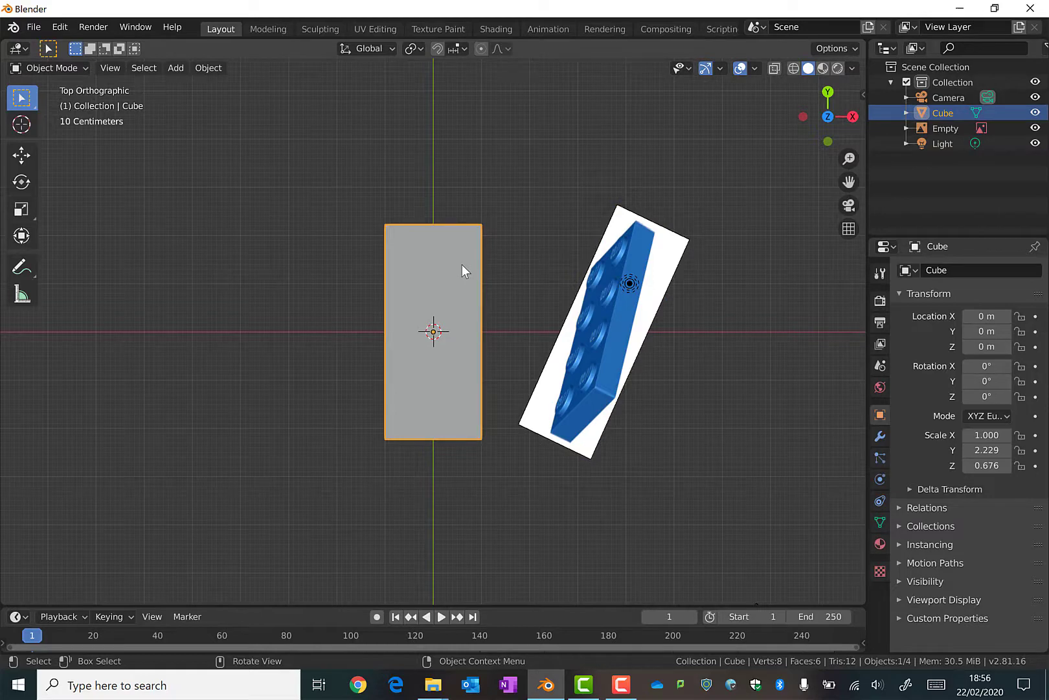
key("s")
key("y")
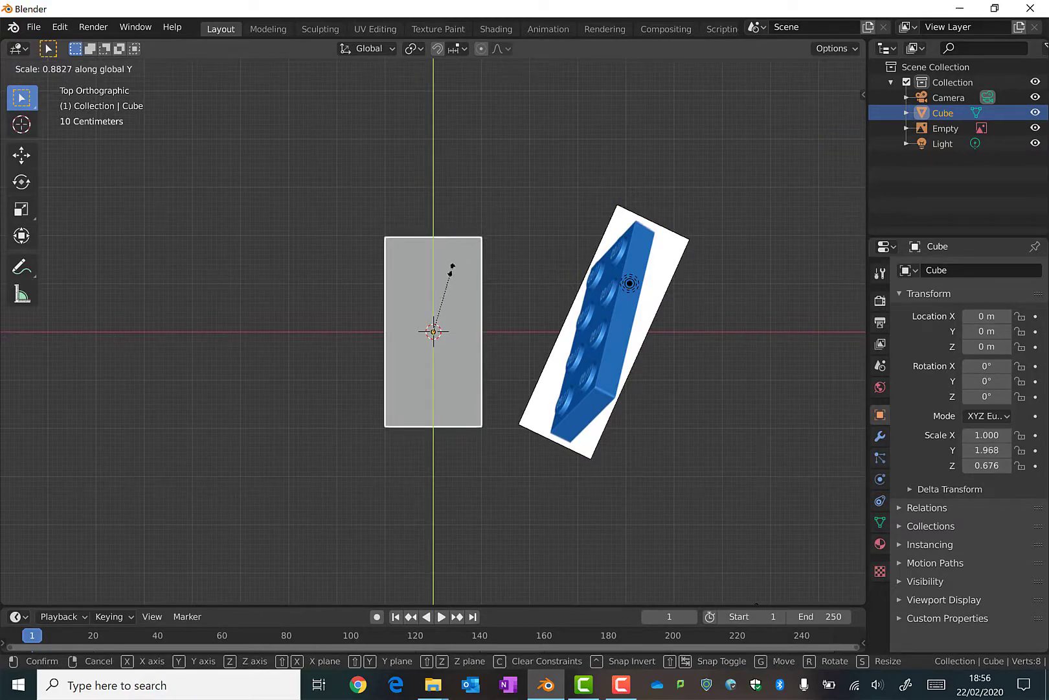
left_click(456, 264)
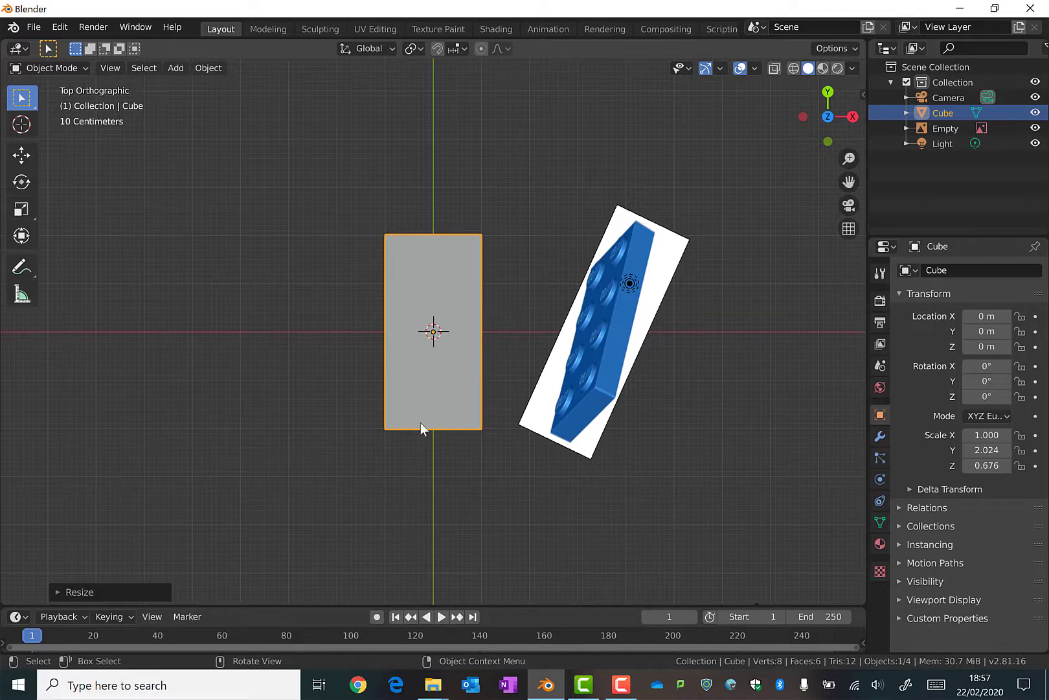
Step: Put the block into Edit Mode and switch to face selection
middle_click_drag(431, 458, 654, 227)
scroll(587, 233, "down", 1)
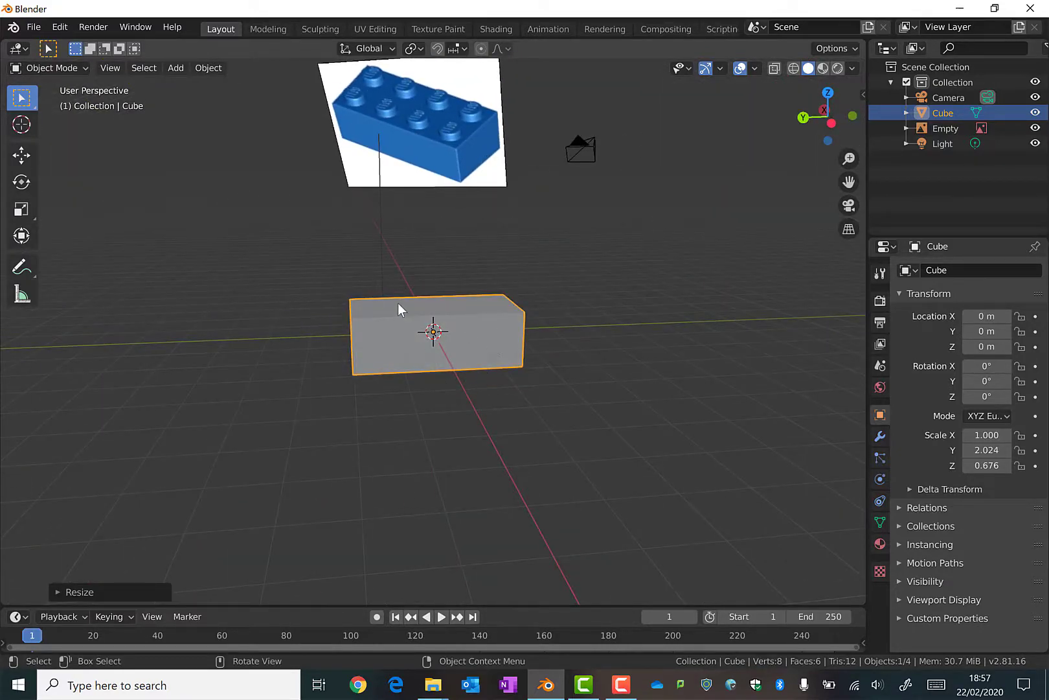
middle_click_drag(417, 359, 434, 237)
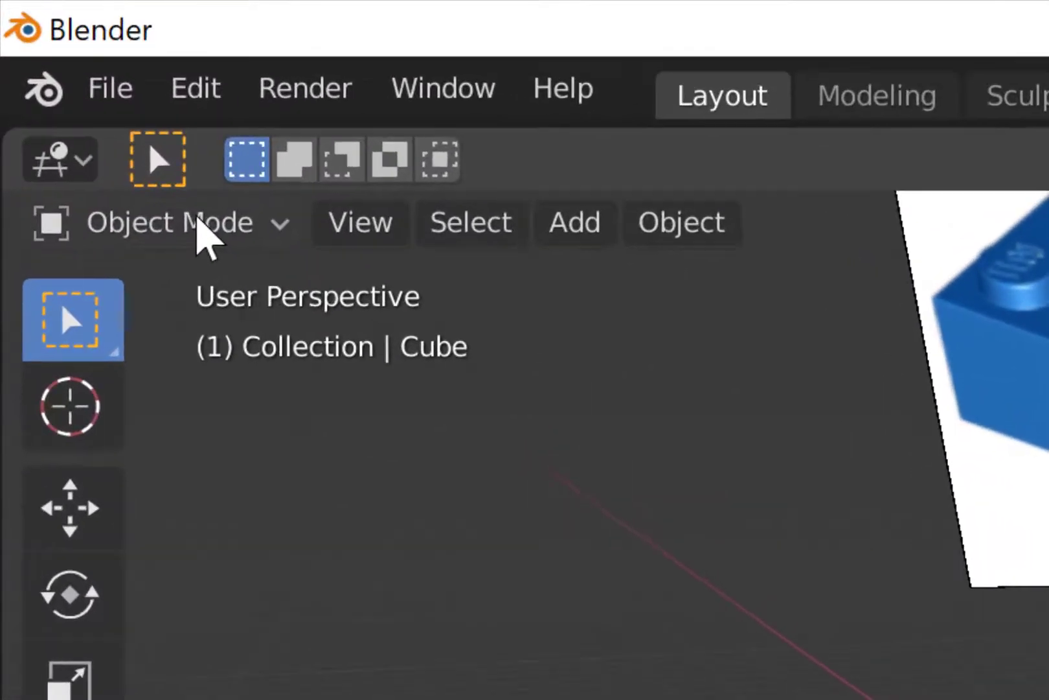
left_click(60, 67)
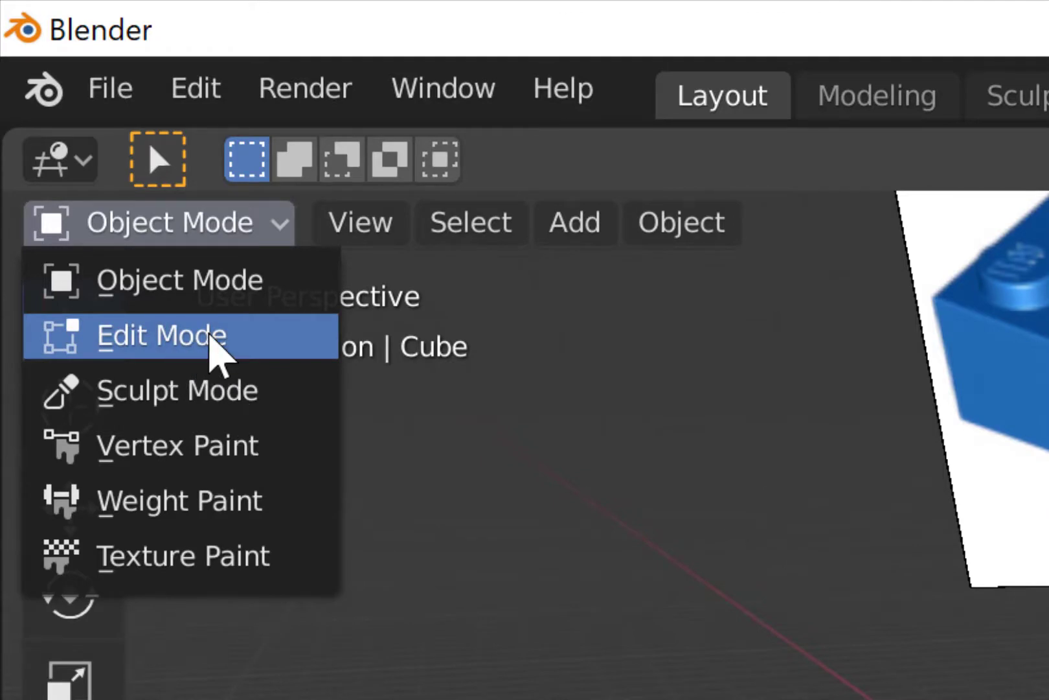
left_click(217, 350)
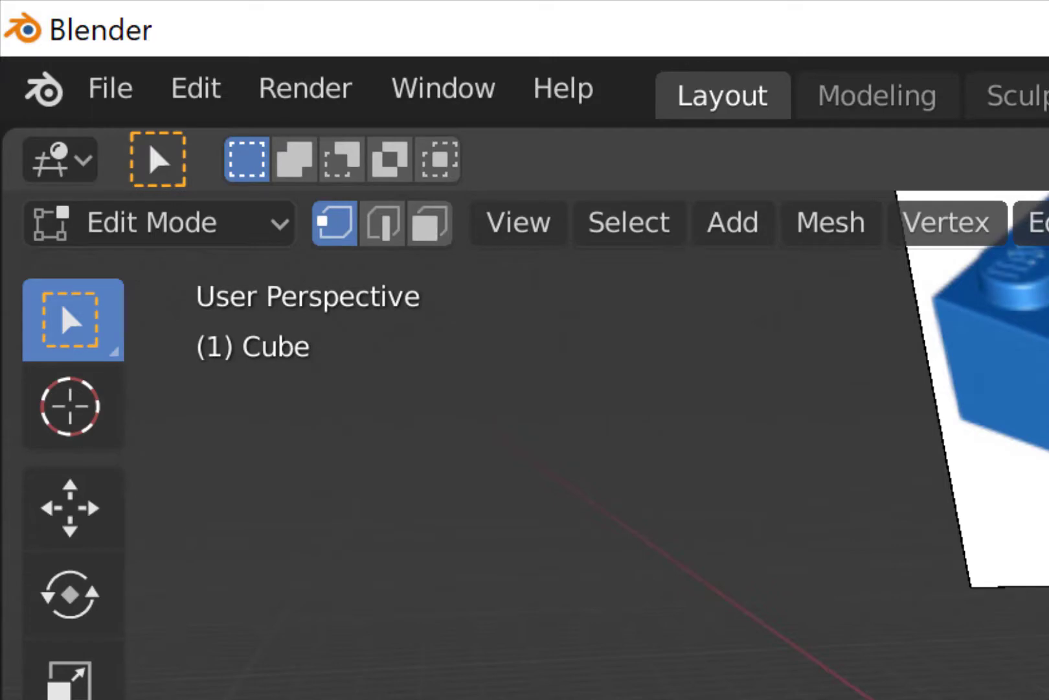
middle_click_drag(337, 447, 428, 355)
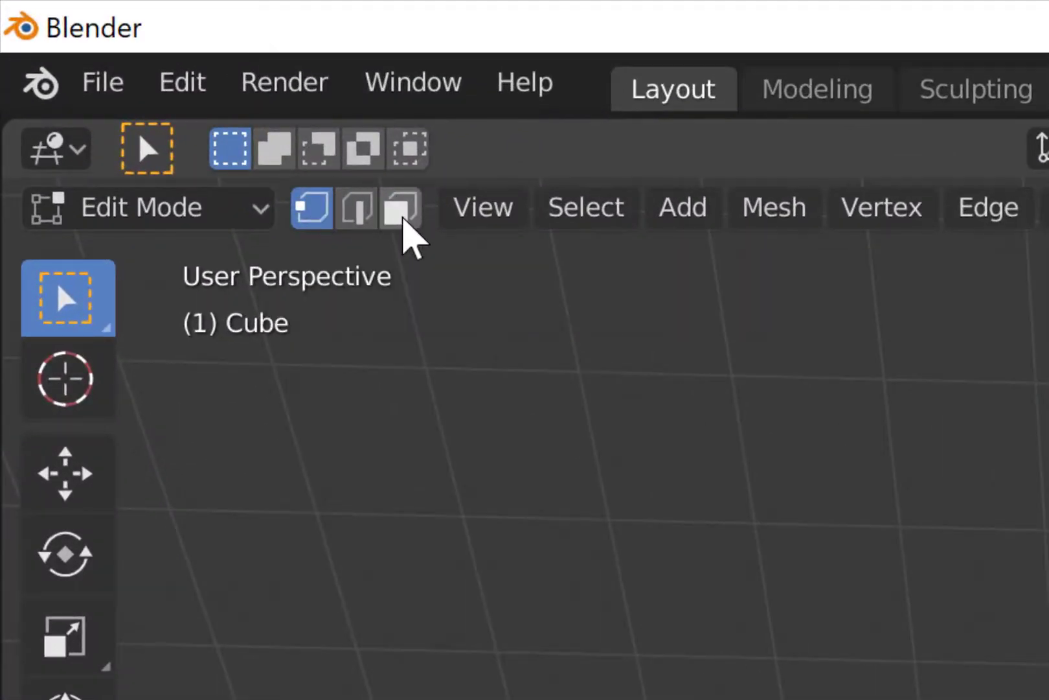
left_click(401, 214)
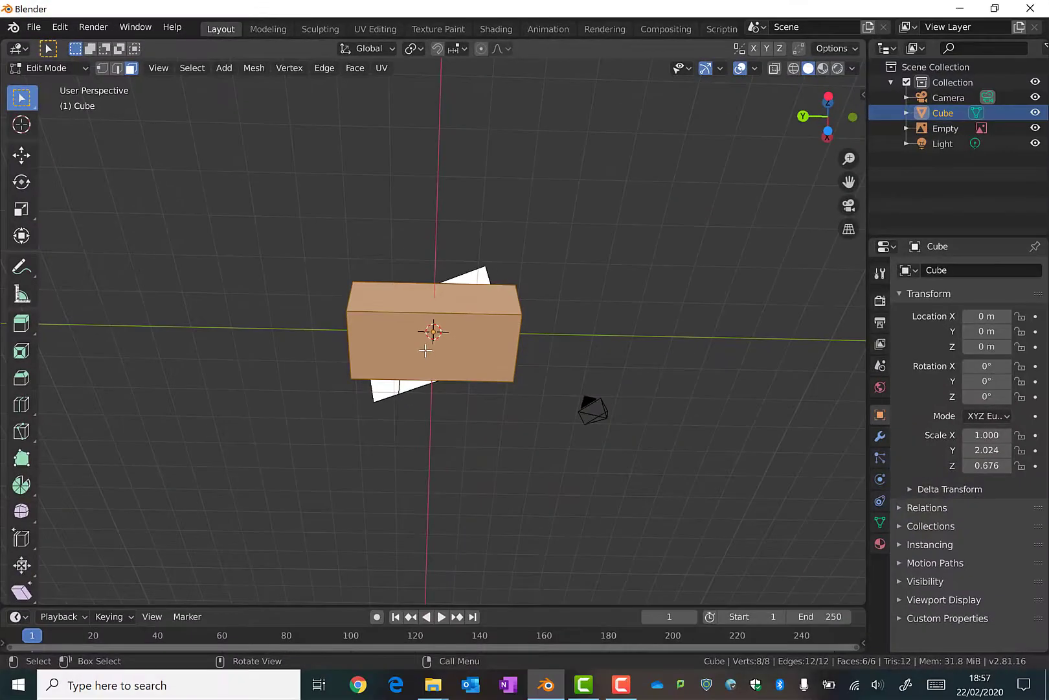
Step: Delete the block's bottom face to open its underside, and return to Object Mode
left_click(623, 512)
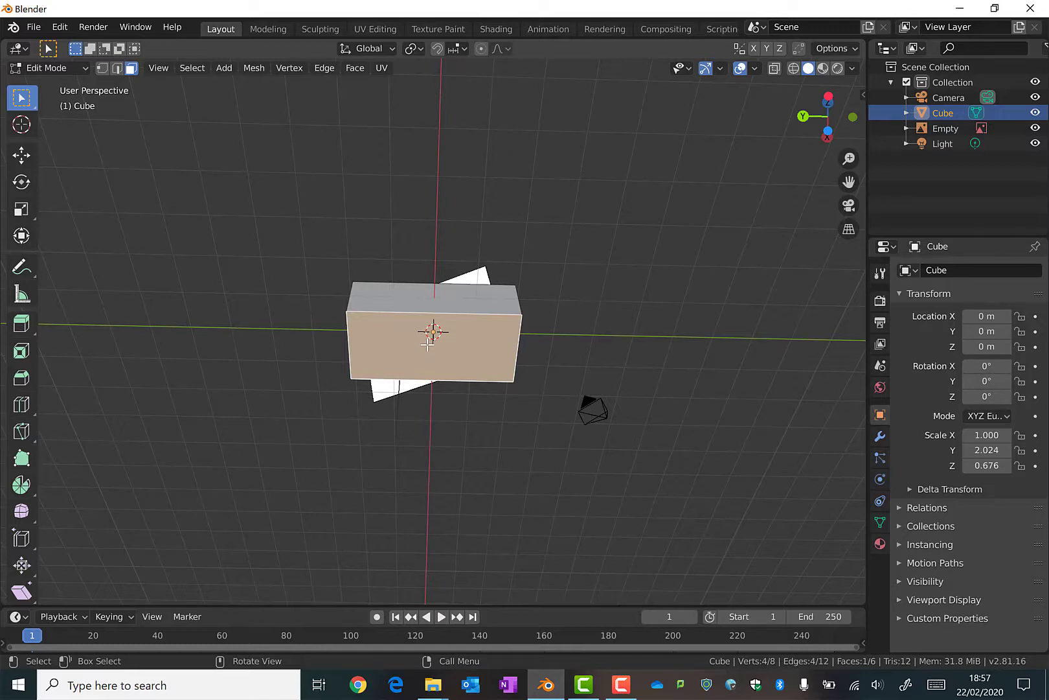
key("x")
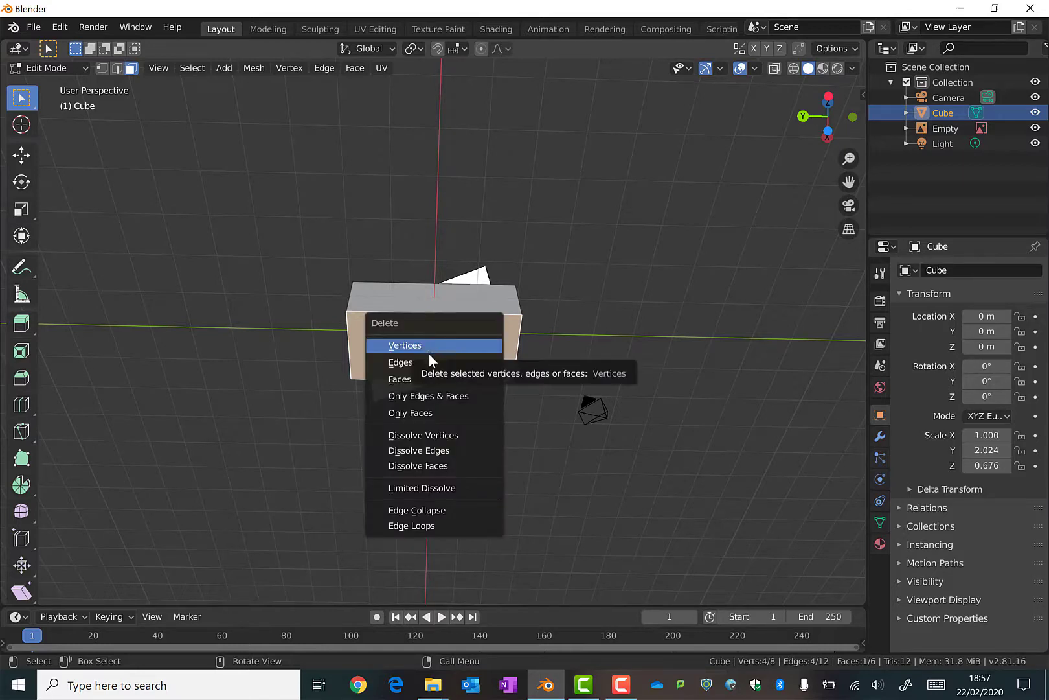
left_click(433, 380)
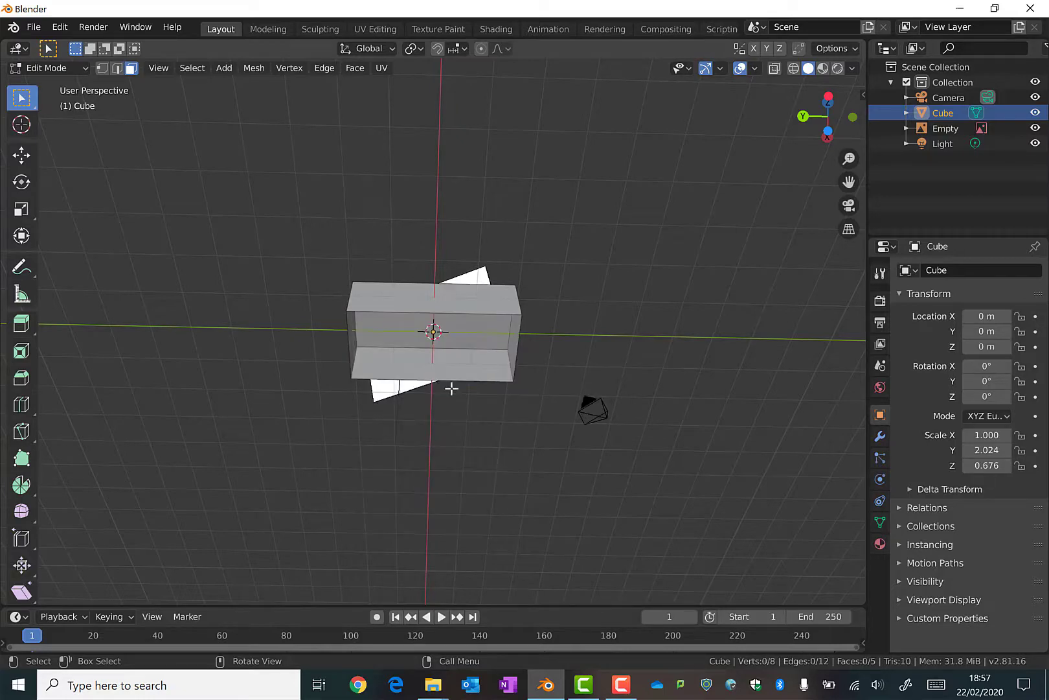
middle_click_drag(577, 288, 621, 422)
left_click(76, 66)
left_click(71, 87)
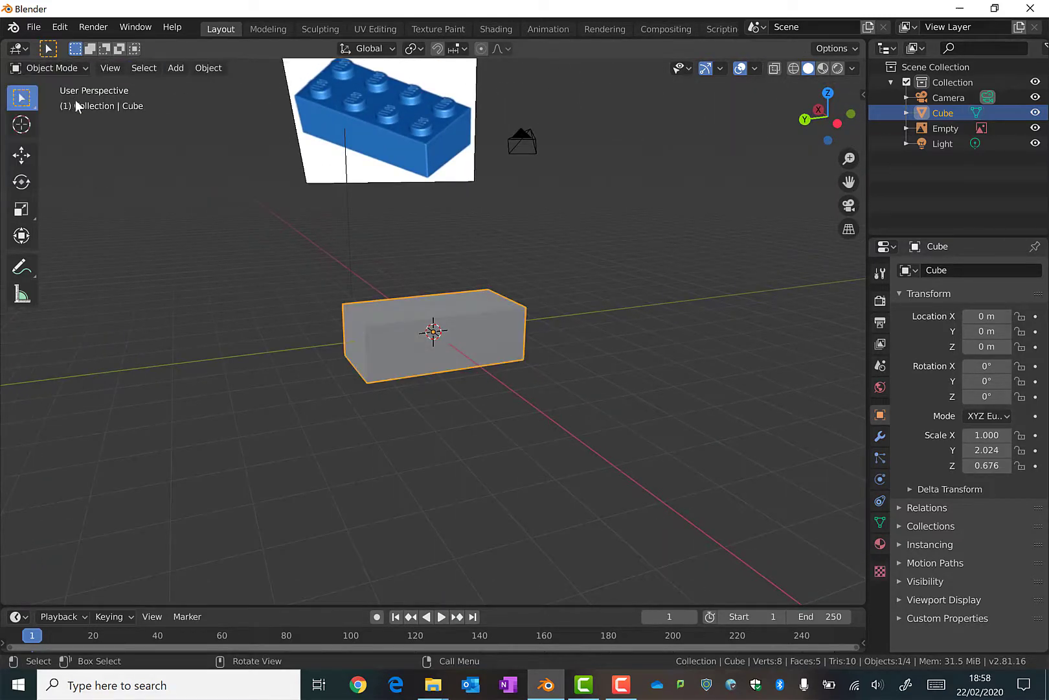
Step: Add a Solidify modifier to the open block and set its thickness to 0.08 m
middle_click_drag(544, 260, 449, 228)
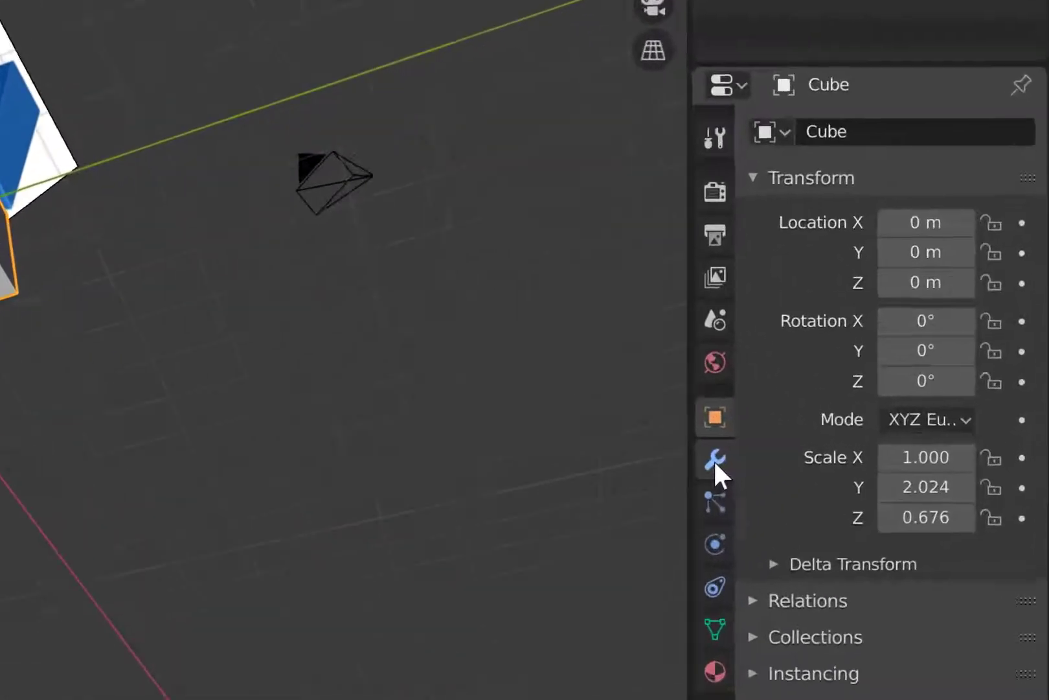
left_click(881, 438)
left_click(811, 109)
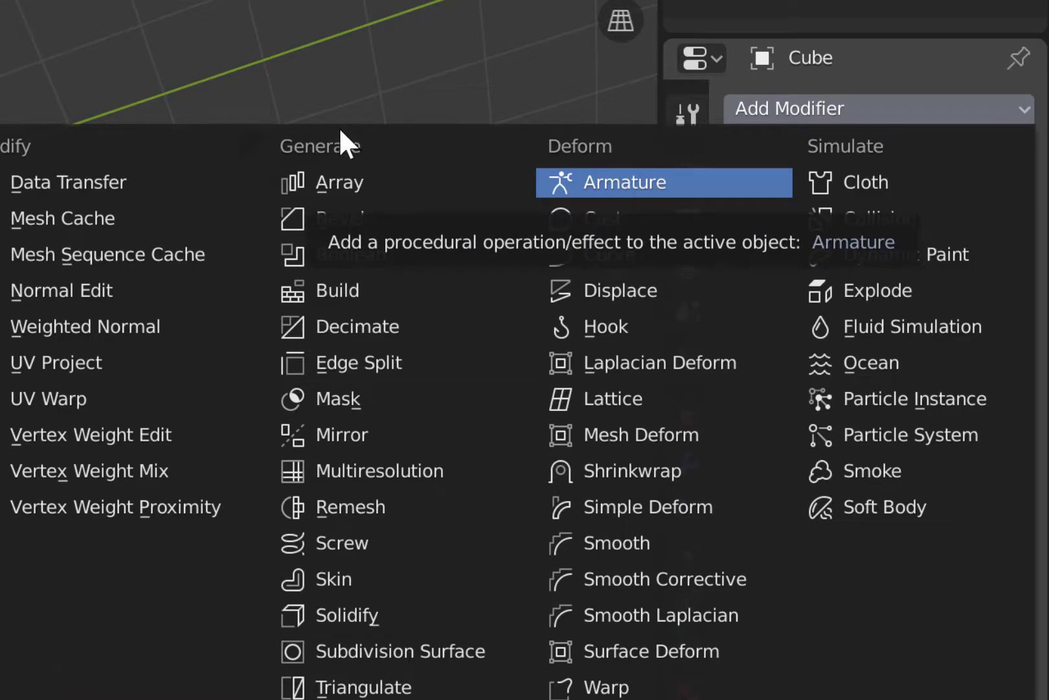
left_click(339, 614)
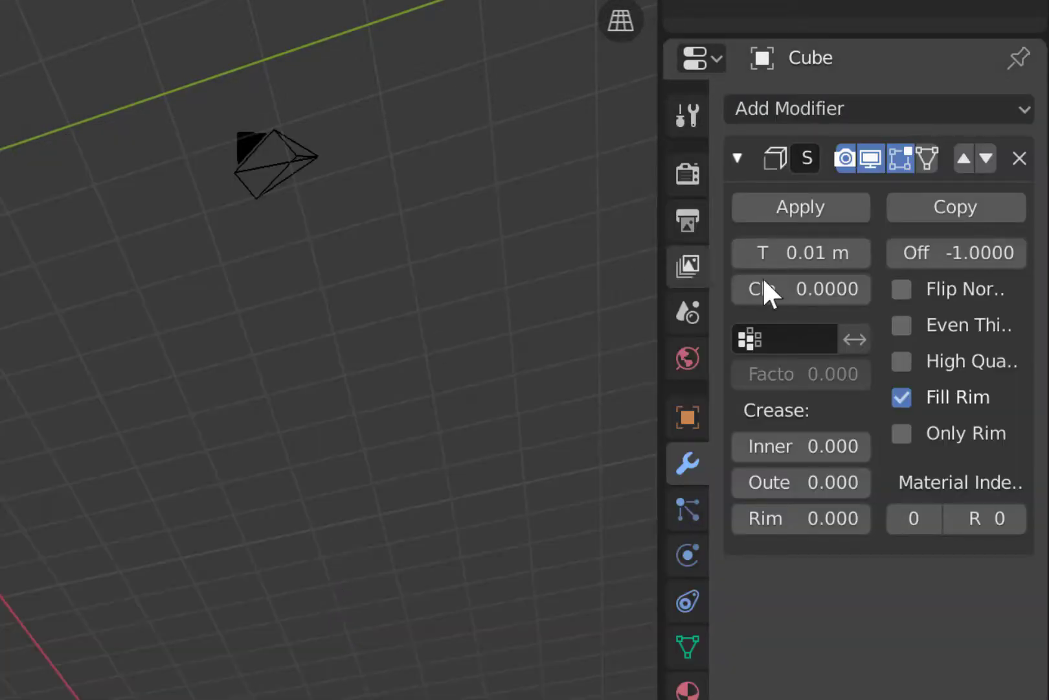
left_click(859, 254)
left_click(860, 254)
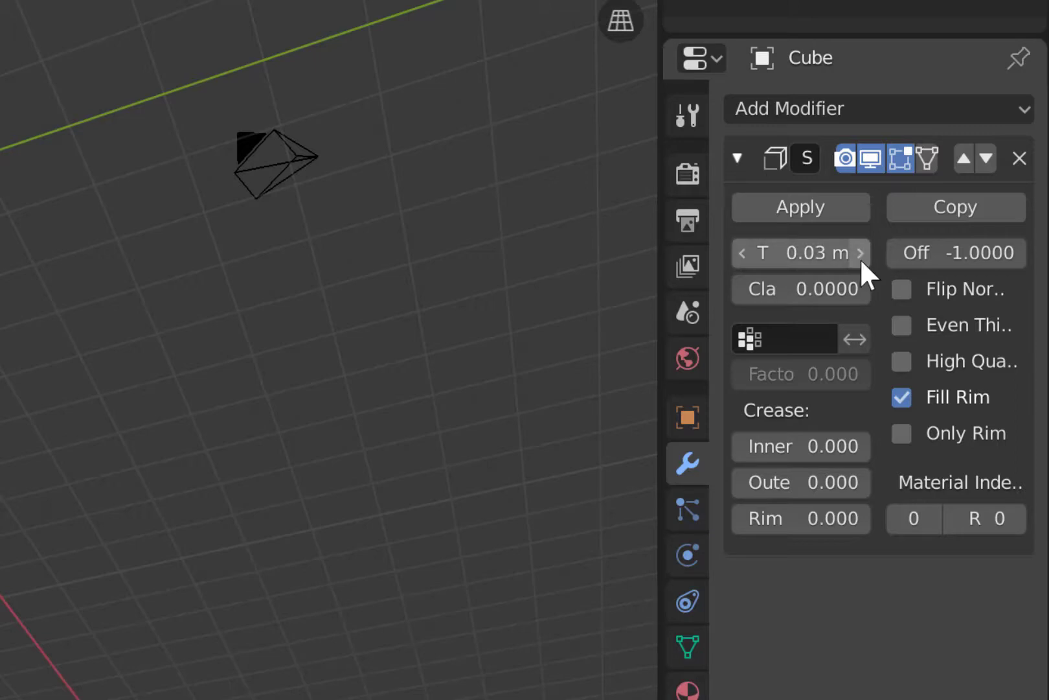
left_click(860, 254)
left_click(860, 254)
left_click(860, 253)
left_click(860, 254)
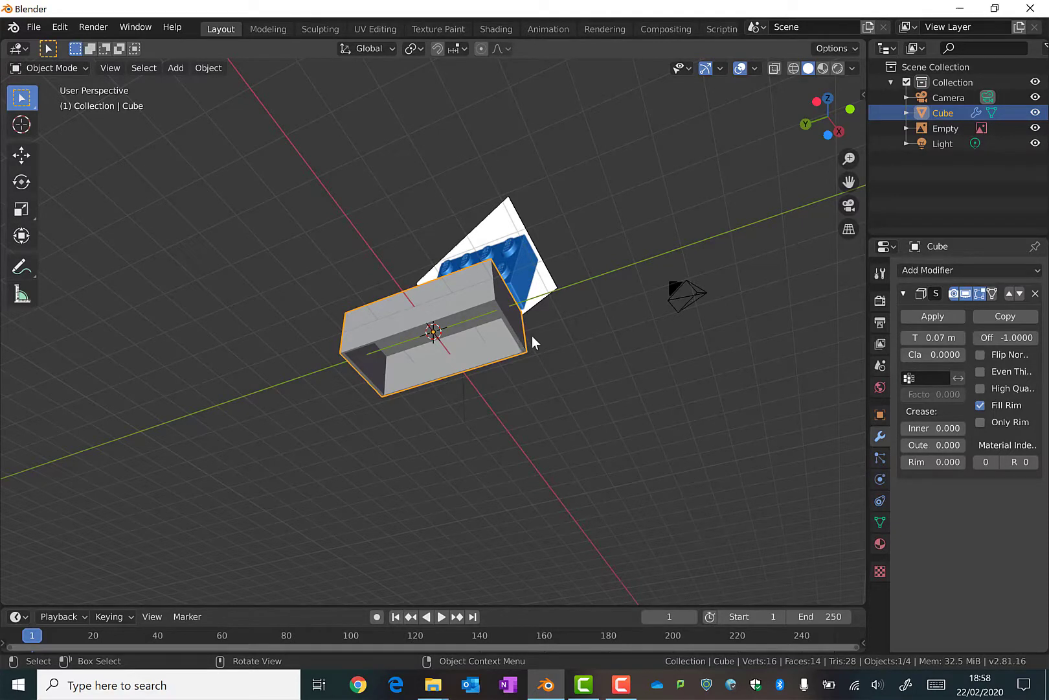
left_click(962, 338)
Step: In top orthographic view, place the 3D cursor on the block near its corner at the negative X, positive Y end
middle_click_drag(572, 236, 490, 357)
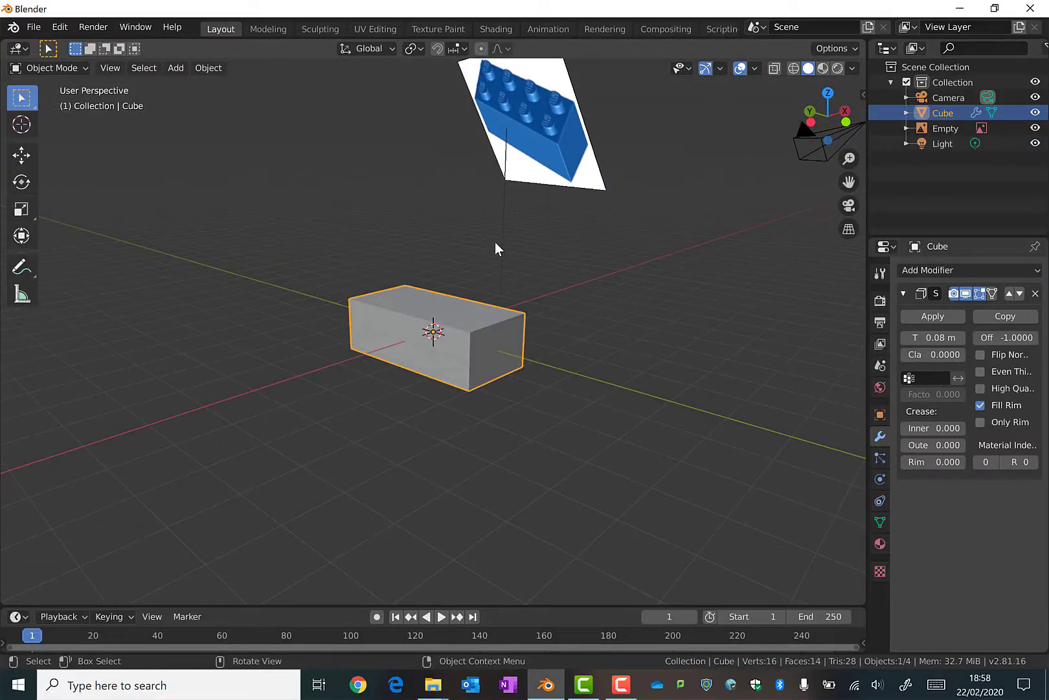
key("KP_7")
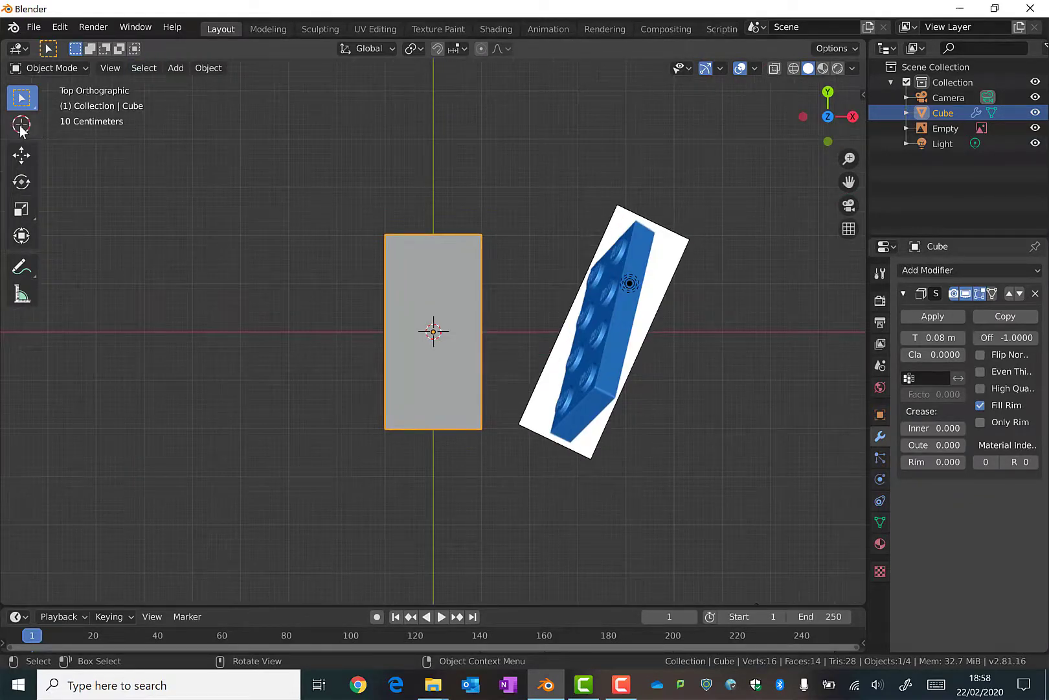
left_click(21, 124)
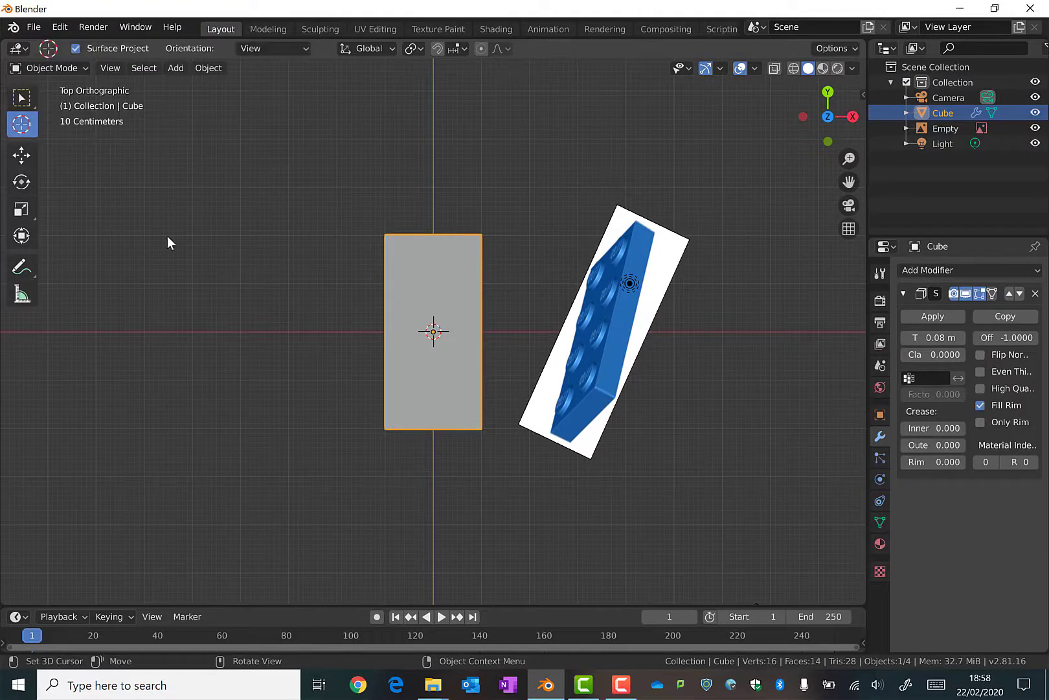
left_click(407, 257)
Step: Add a cylinder mesh at the 3D cursor and scale it down uniformly to about 0.28
left_click(175, 68)
mouse_move(189, 89)
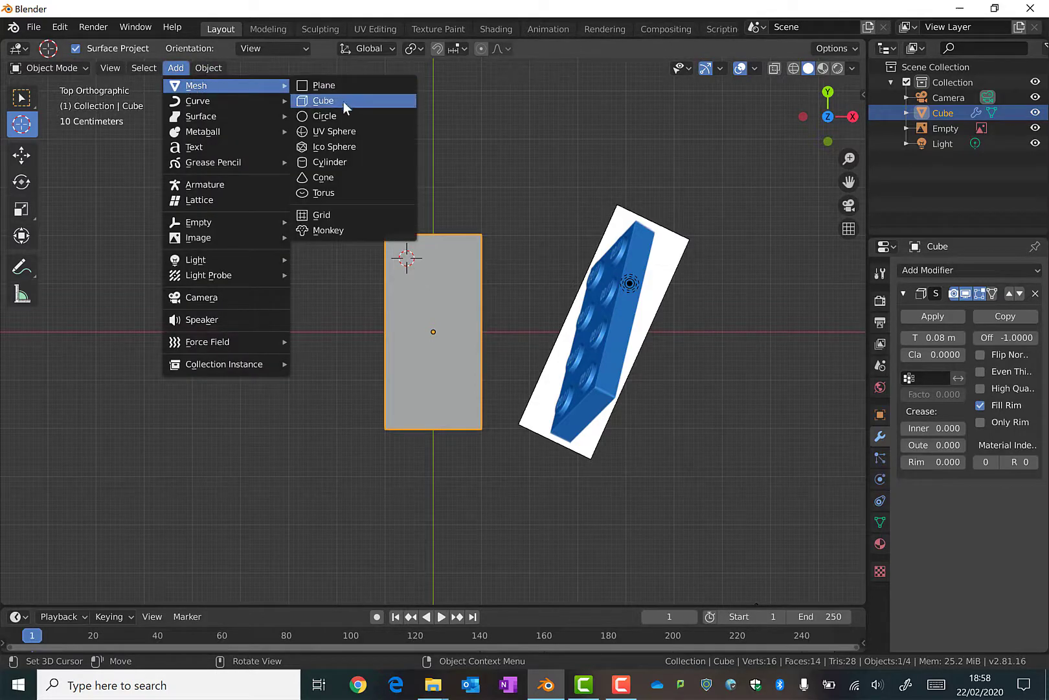
left_click(340, 162)
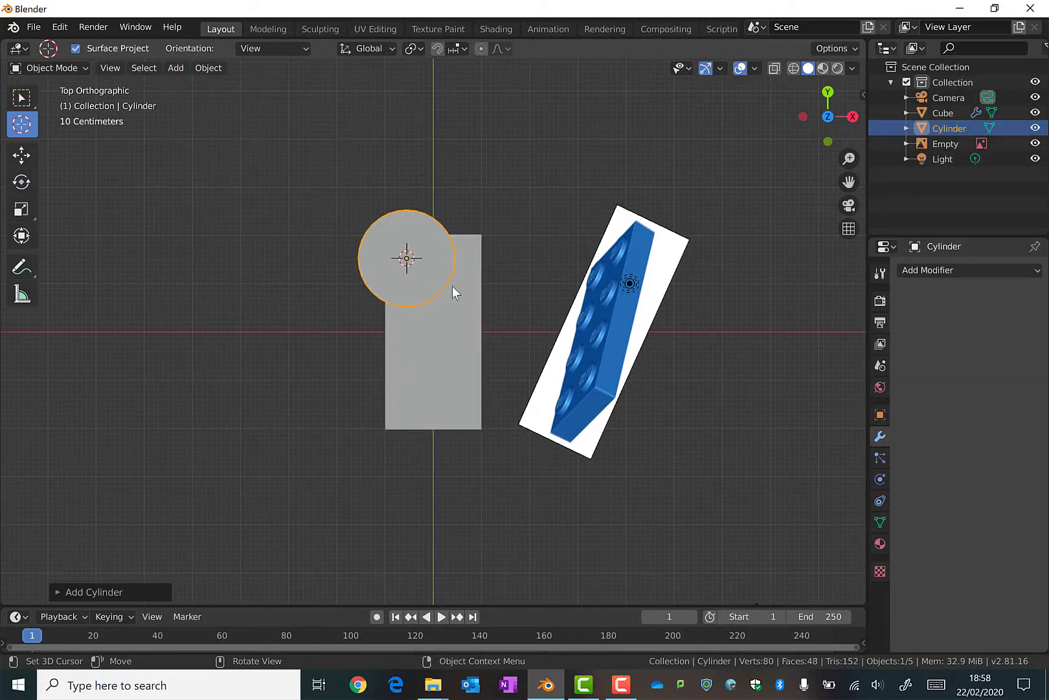
key("s")
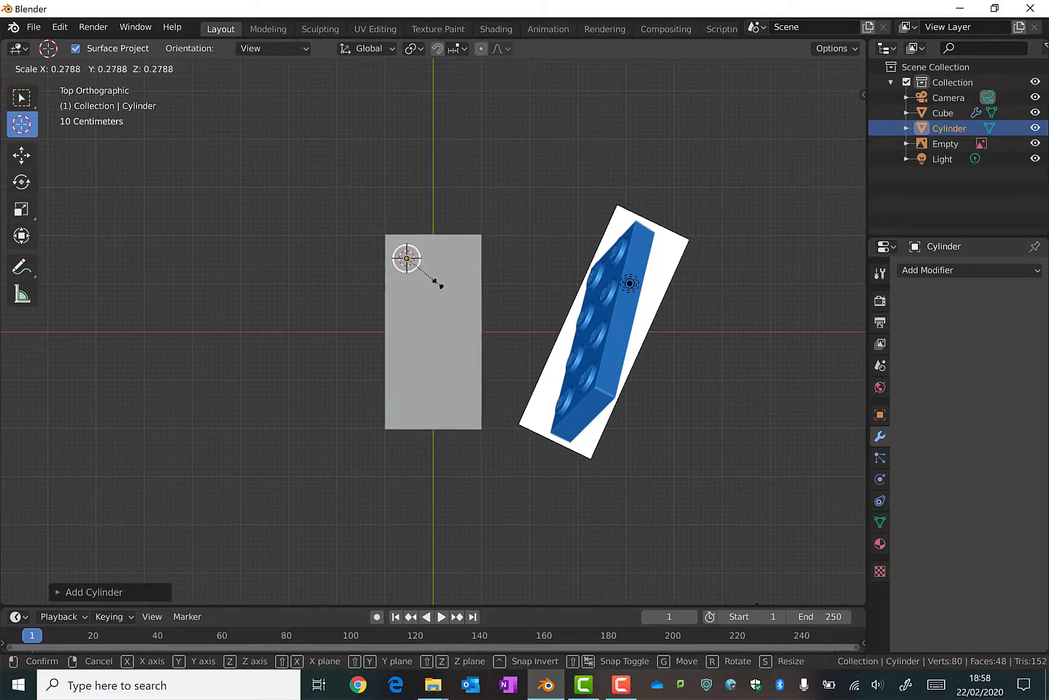
left_click(438, 289)
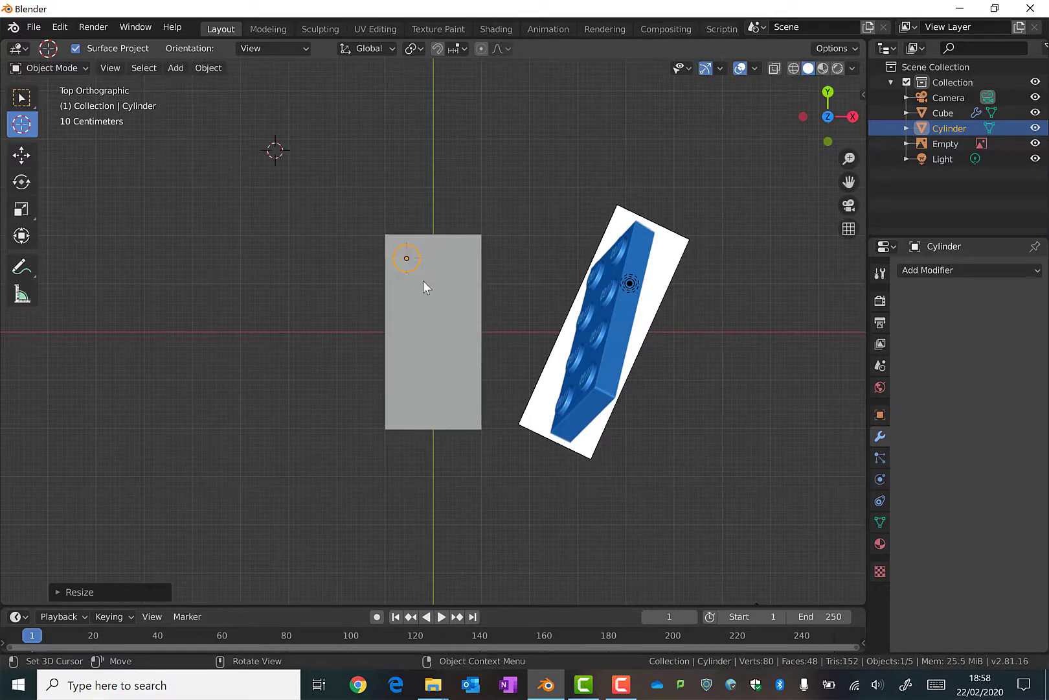
Step: Nudge the cylinder slightly along the X axis, away from the block's long edge
key("g")
key("x")
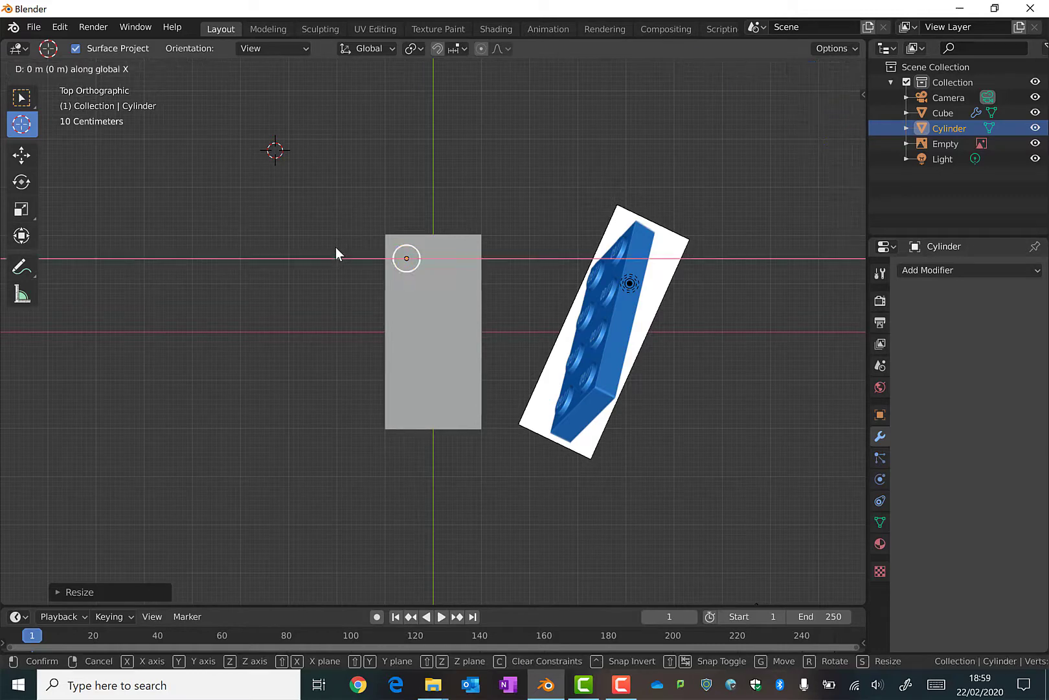
left_click(338, 247)
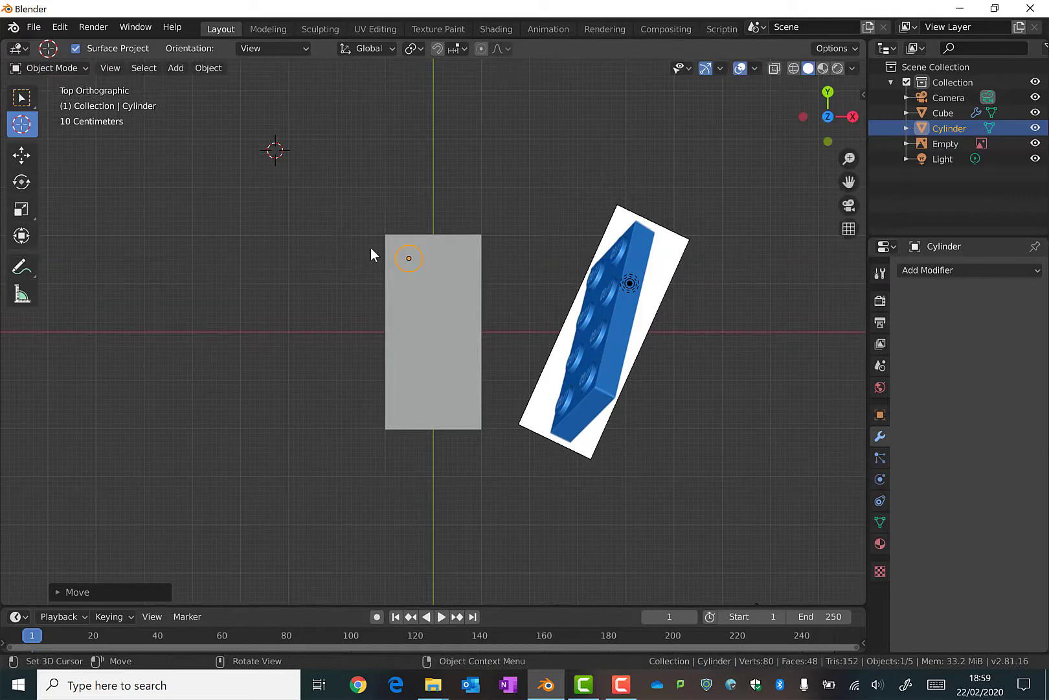
Step: Fine-tune the cylinder's place in the corner by moving it about -0.019 m along Y and 0.015 m along X
scroll(369, 238, "up", 4)
middle_click_drag(315, 236, 378, 365, "shift")
scroll(398, 357, "up", 5)
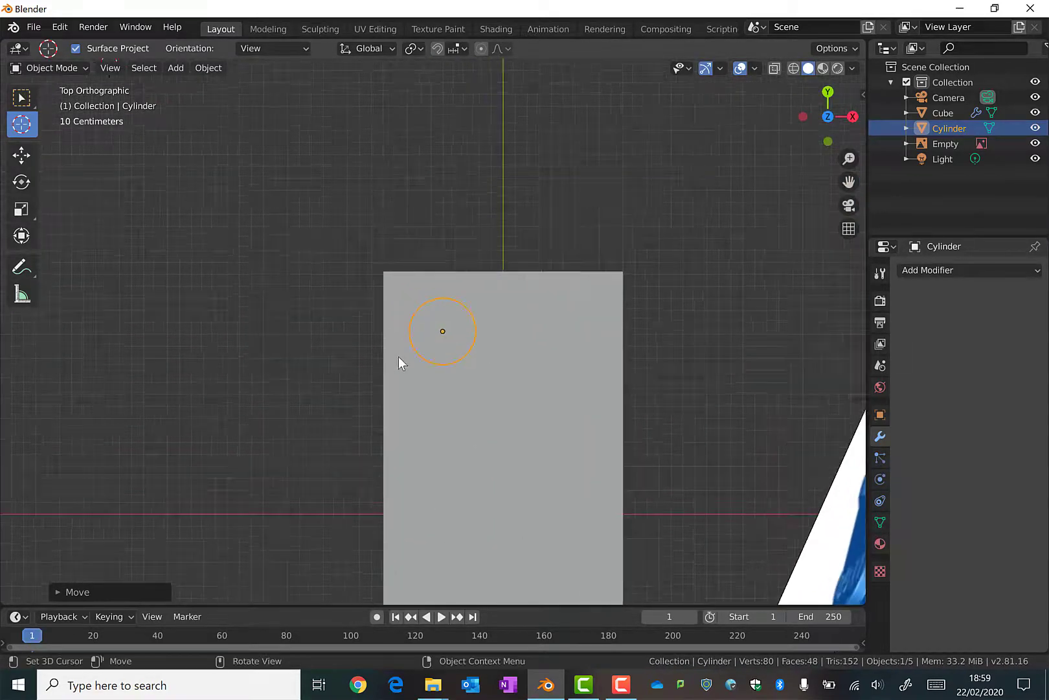
scroll(398, 337, "down", 4)
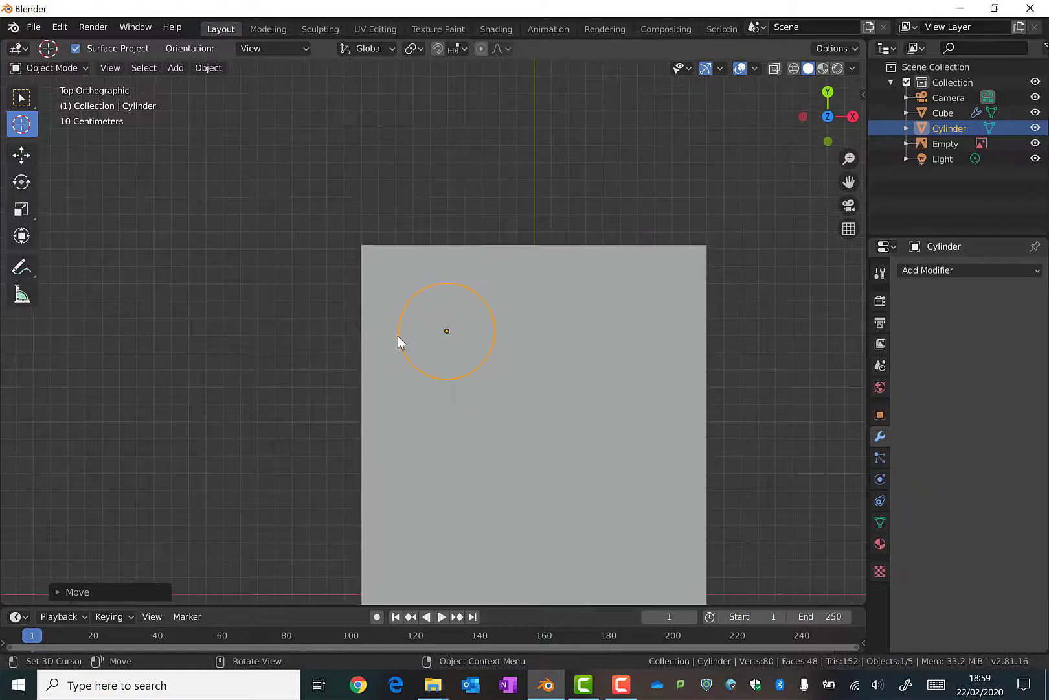
scroll(395, 336, "down", 1)
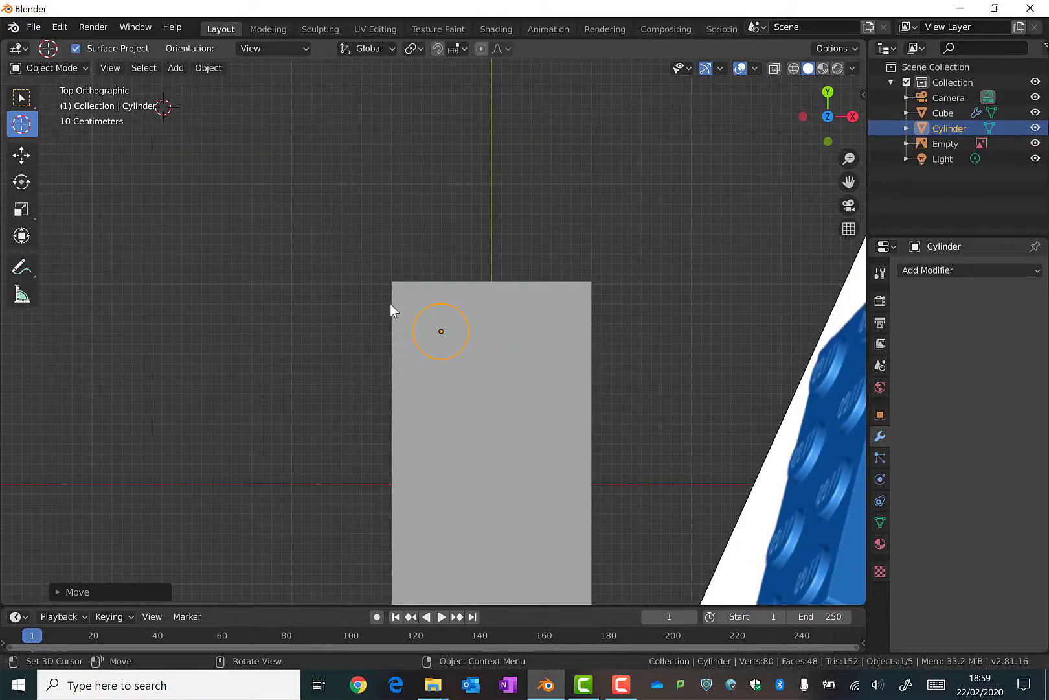
key("g")
key("y")
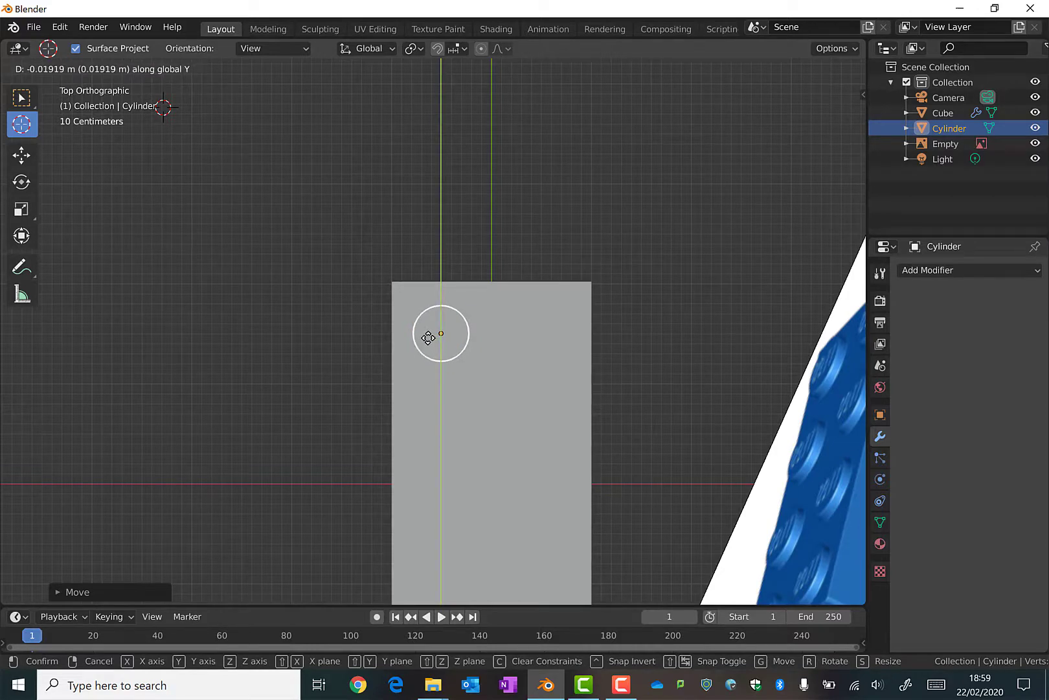
left_click(428, 337)
key("g")
key("x")
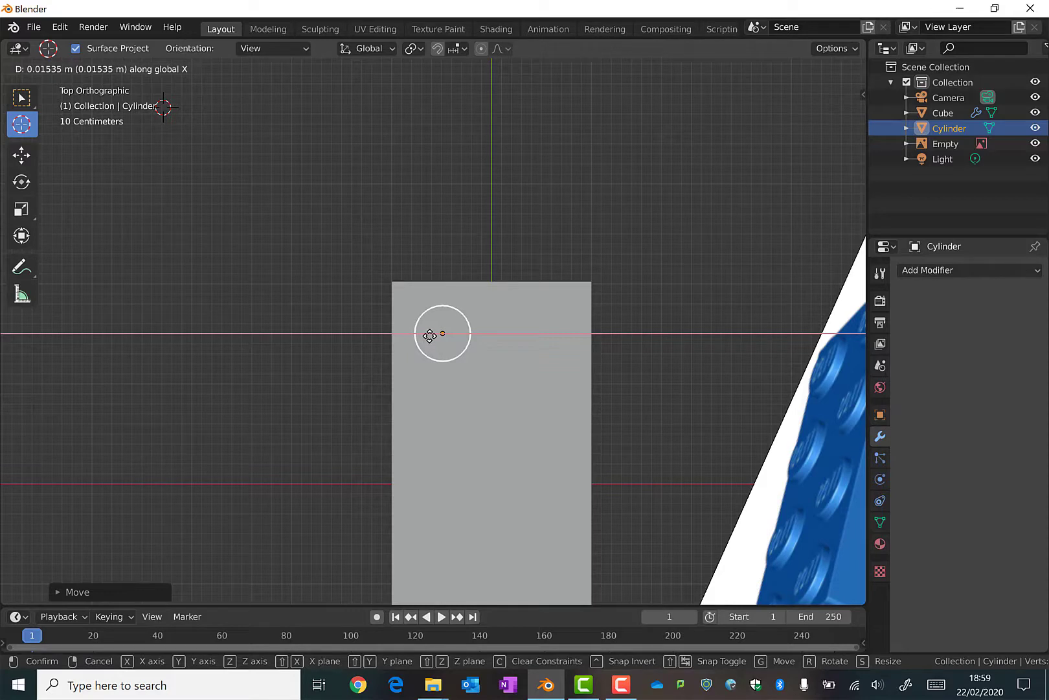
left_click(430, 335)
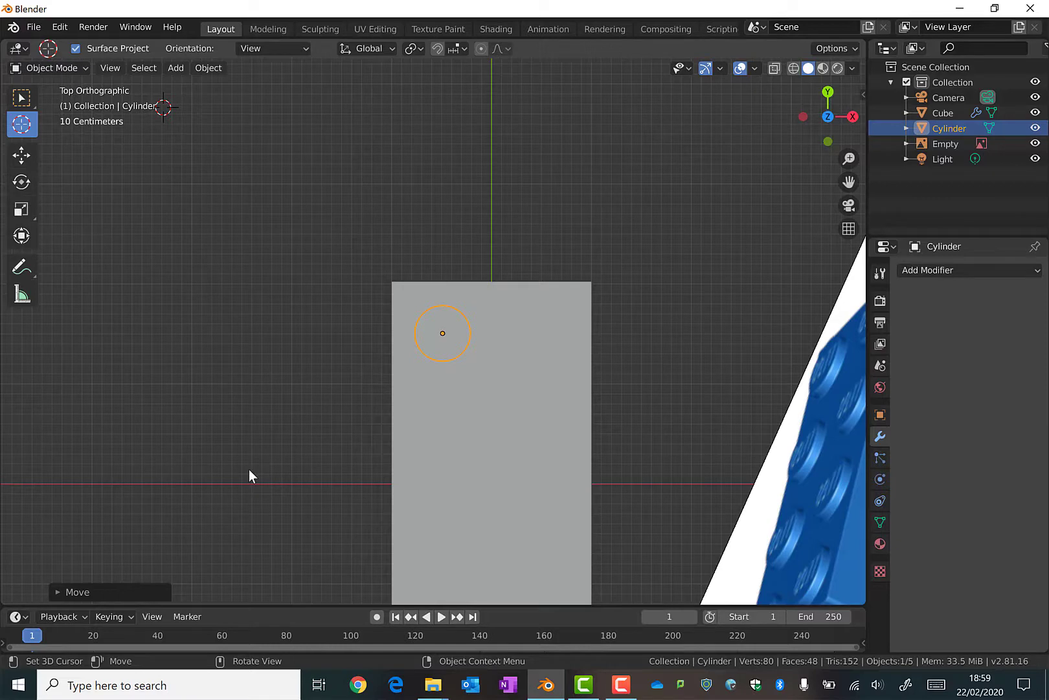
Step: In front orthographic view, flatten the cylinder along the Z axis to about a third of its height
key("KP_1")
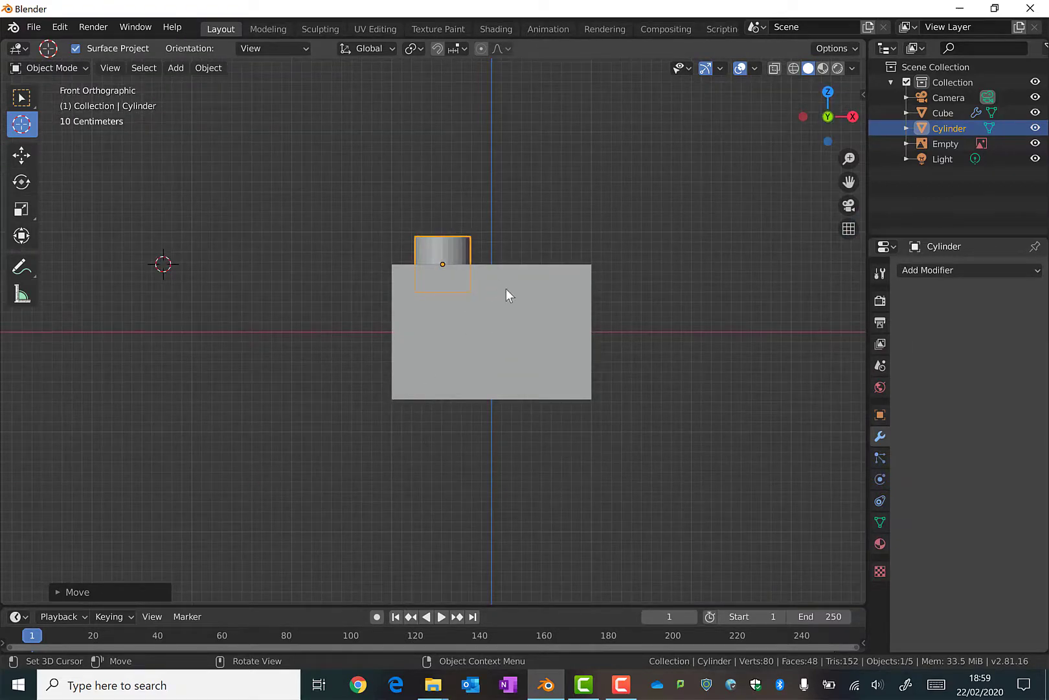
key("s")
key("z")
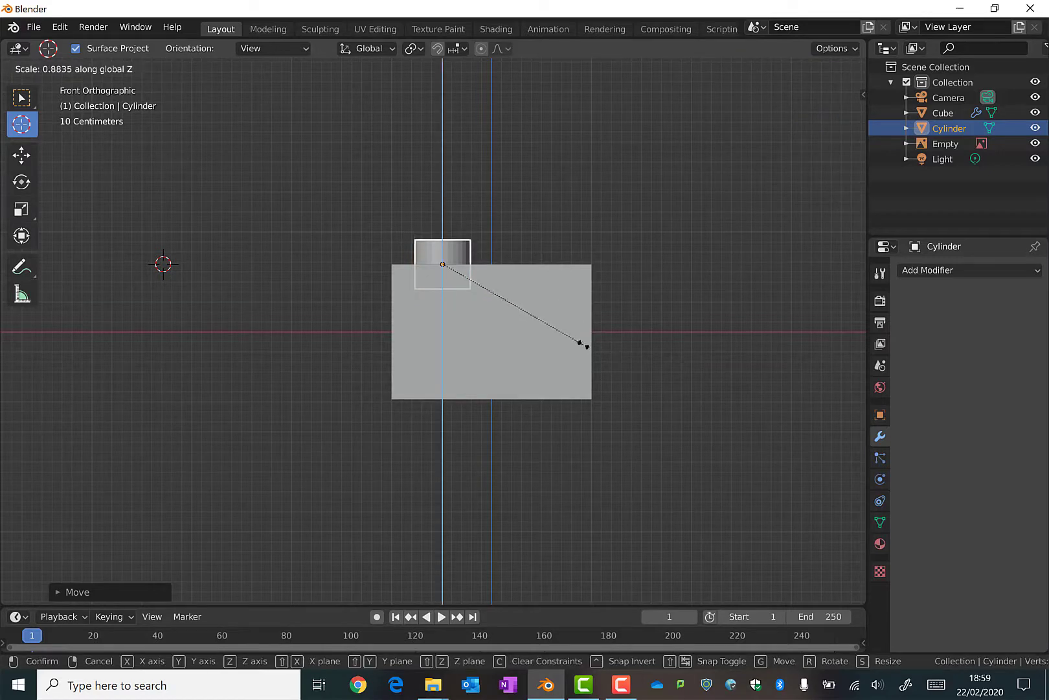
left_click(491, 302)
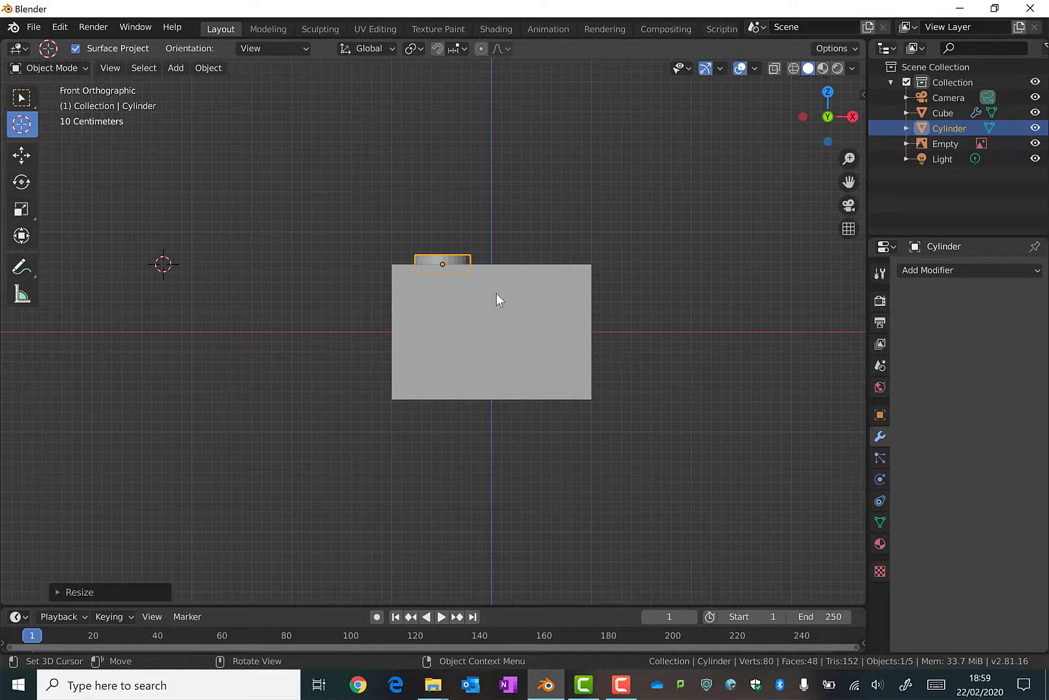
Step: Raise the flattened cylinder along the Z axis so that most of it stands above the block's top face
key("g")
key("z")
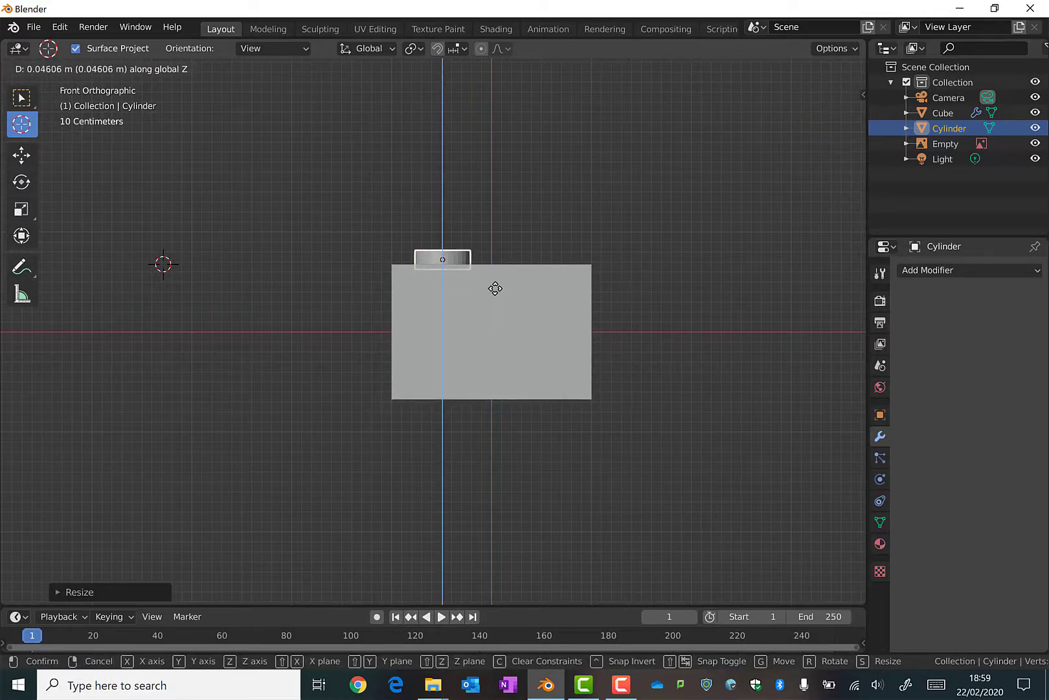
left_click(495, 286)
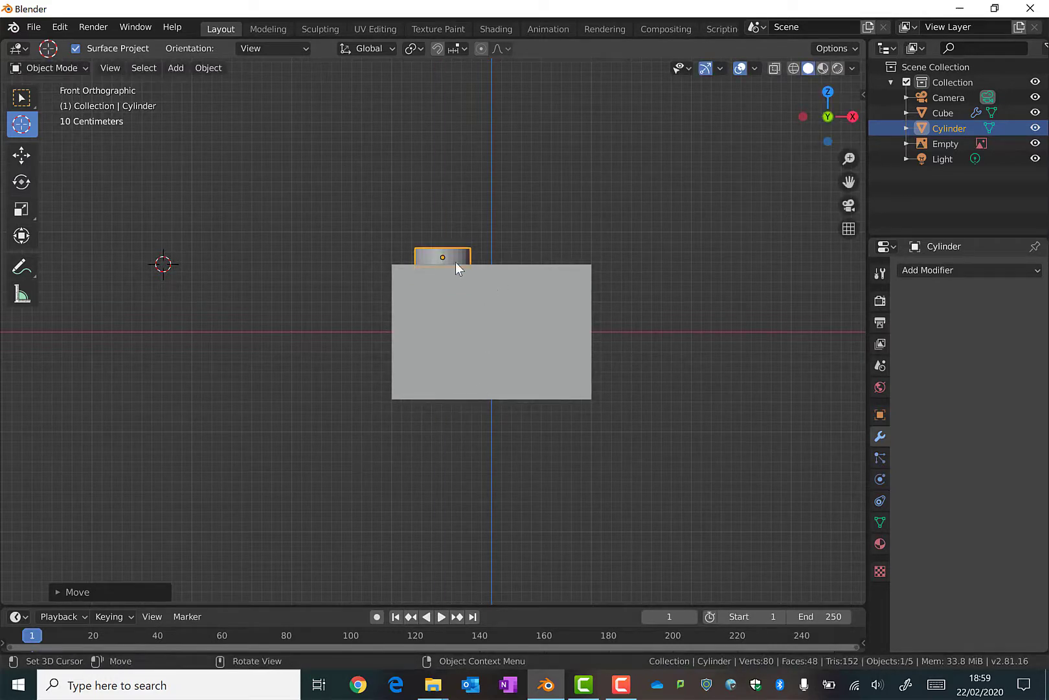
Step: Apply Shade Smooth to the stud cylinder
middle_click_drag(456, 266, 434, 265)
middle_click_drag(430, 477, 578, 311)
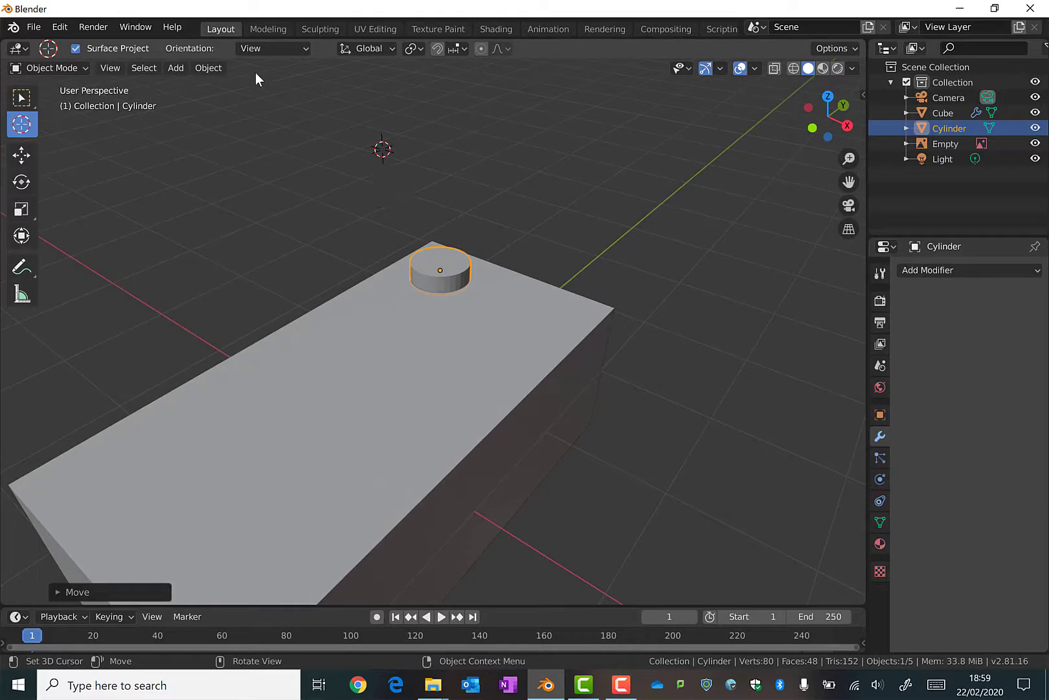
left_click(214, 70)
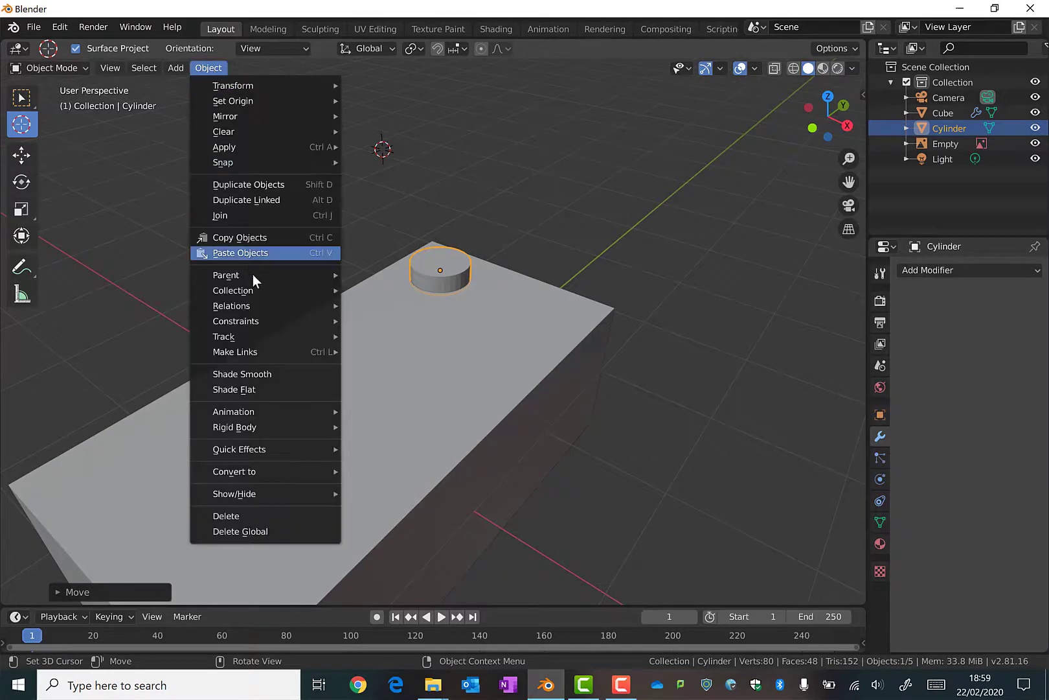
left_click(281, 376)
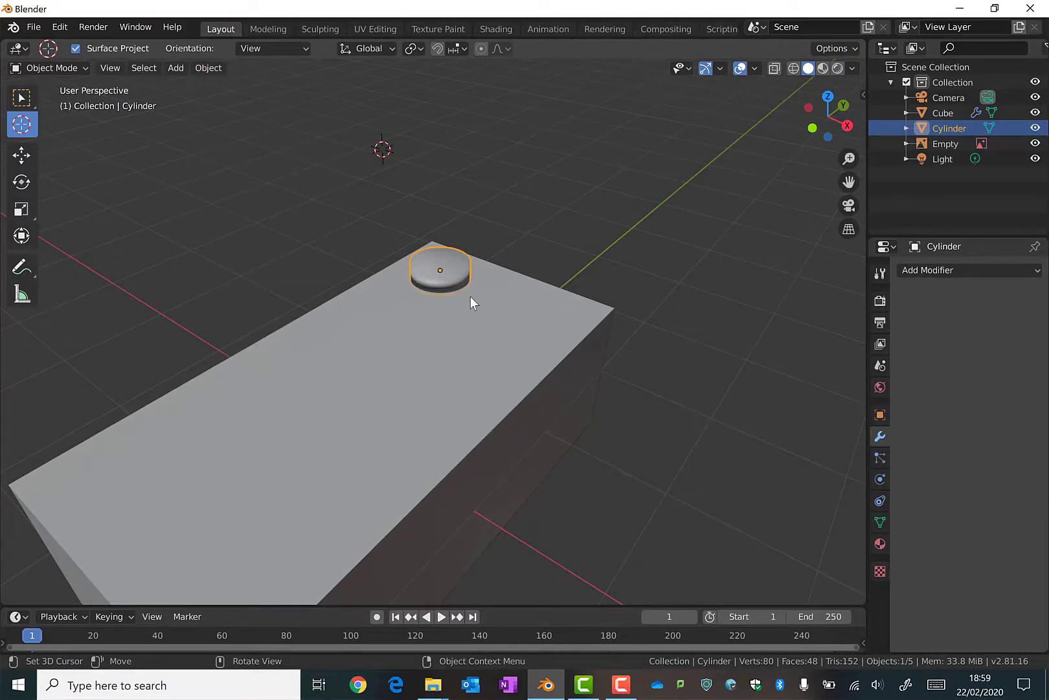
Step: Add an Array modifier to the stud cylinder
middle_click_drag(470, 298, 499, 357)
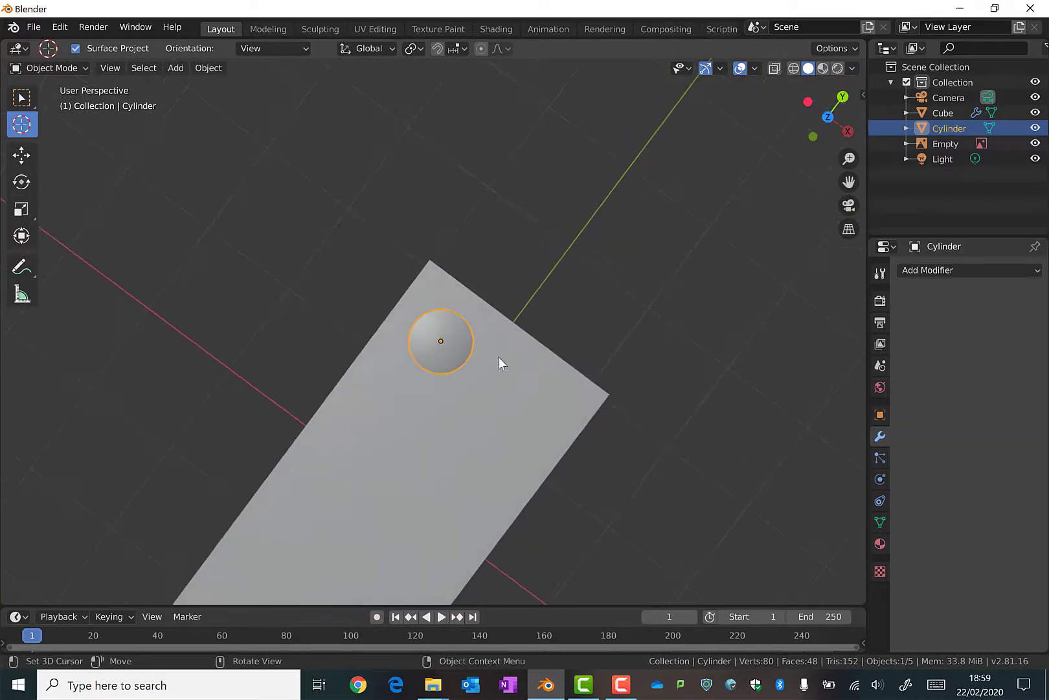
left_click(950, 271)
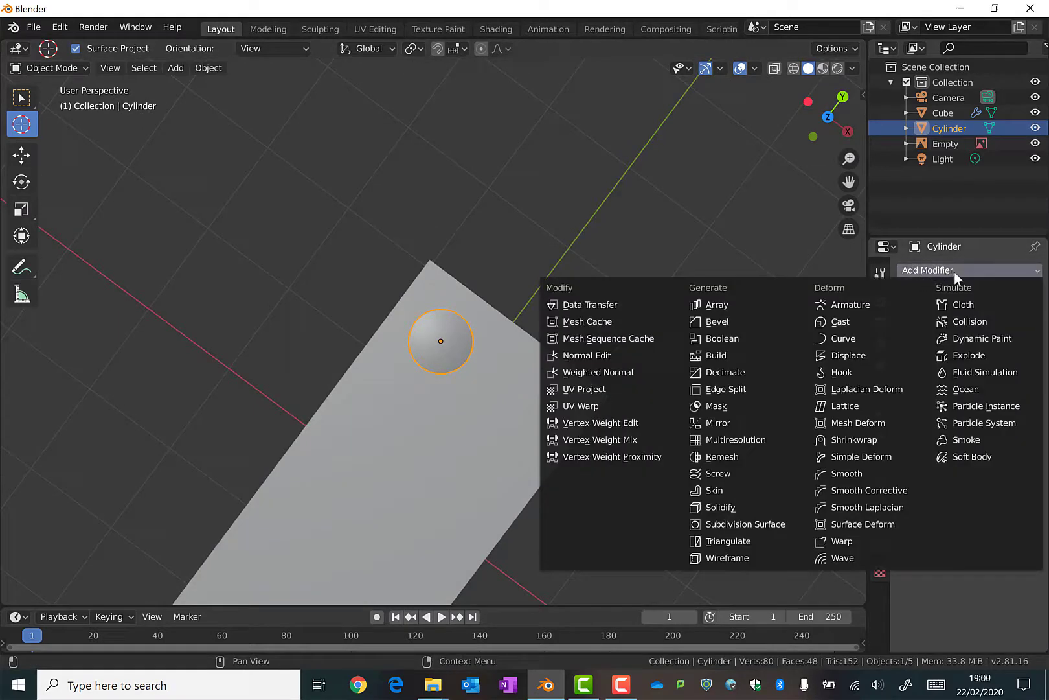
left_click(726, 306)
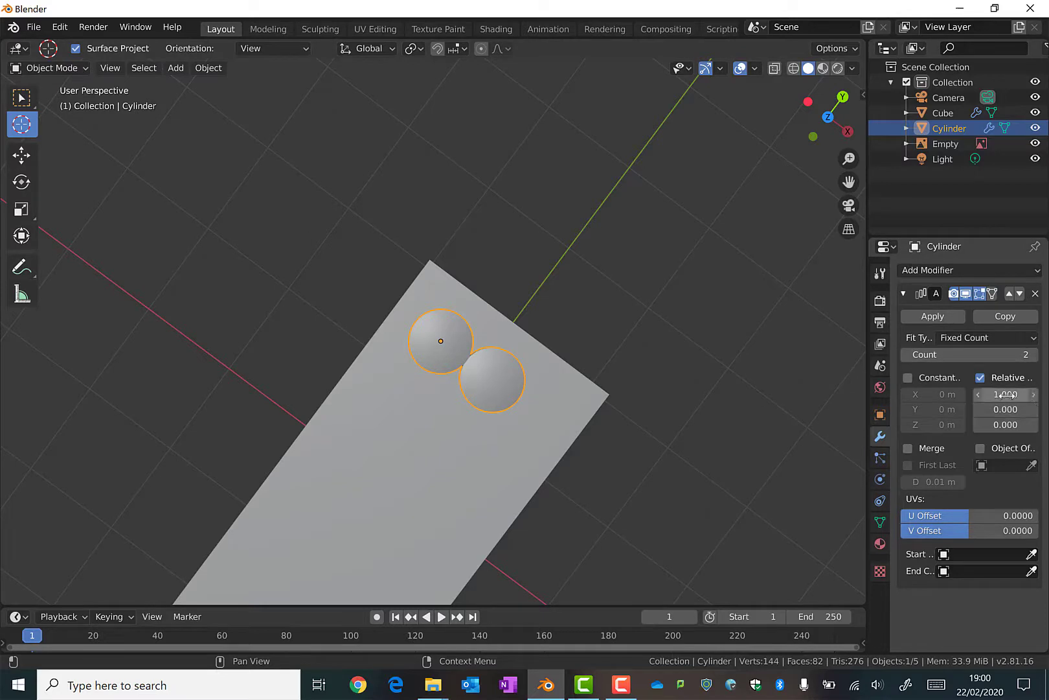
Step: In top view, set the stud array's relative X offset to 1.8 to space the two studs across the block
left_click(1034, 394)
left_click(1035, 395)
left_click(1034, 394)
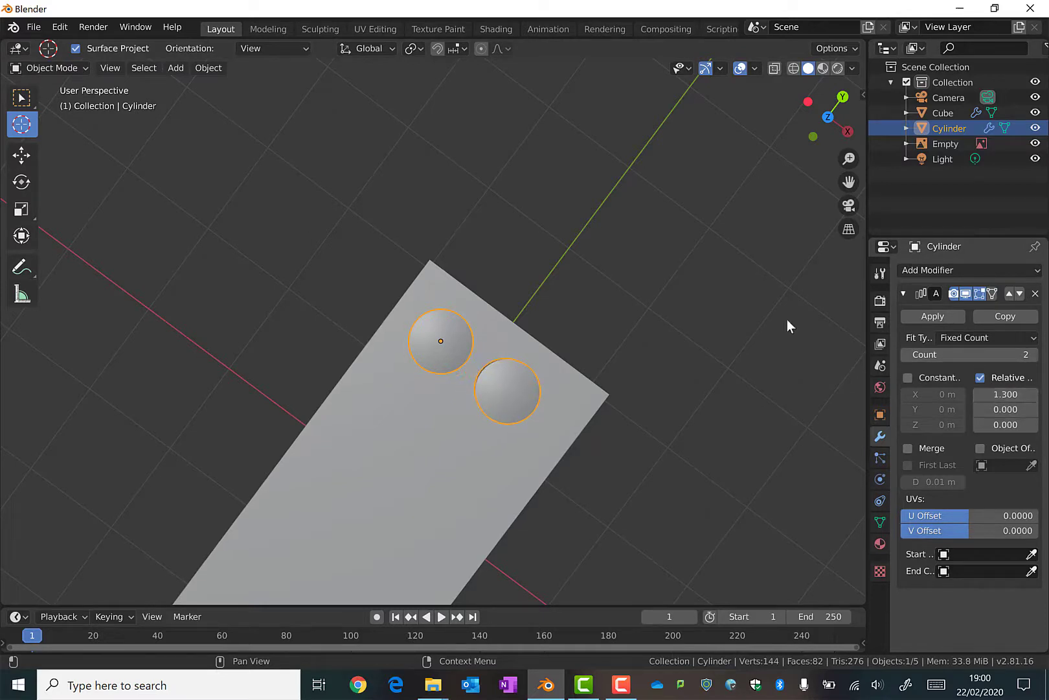
key("KP_7")
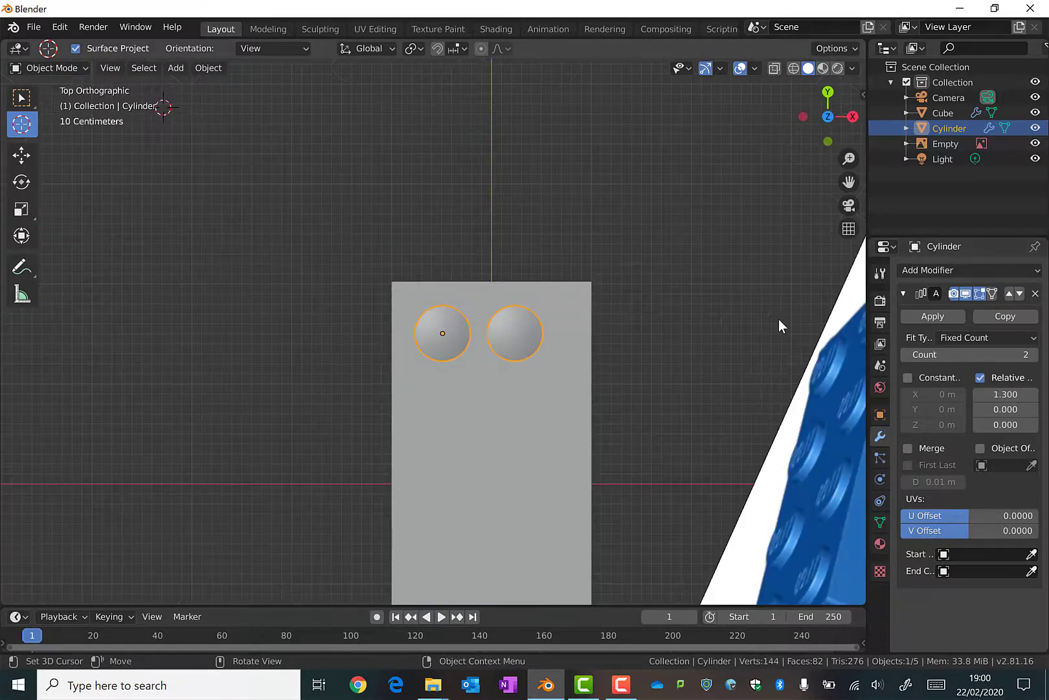
left_click(1034, 395)
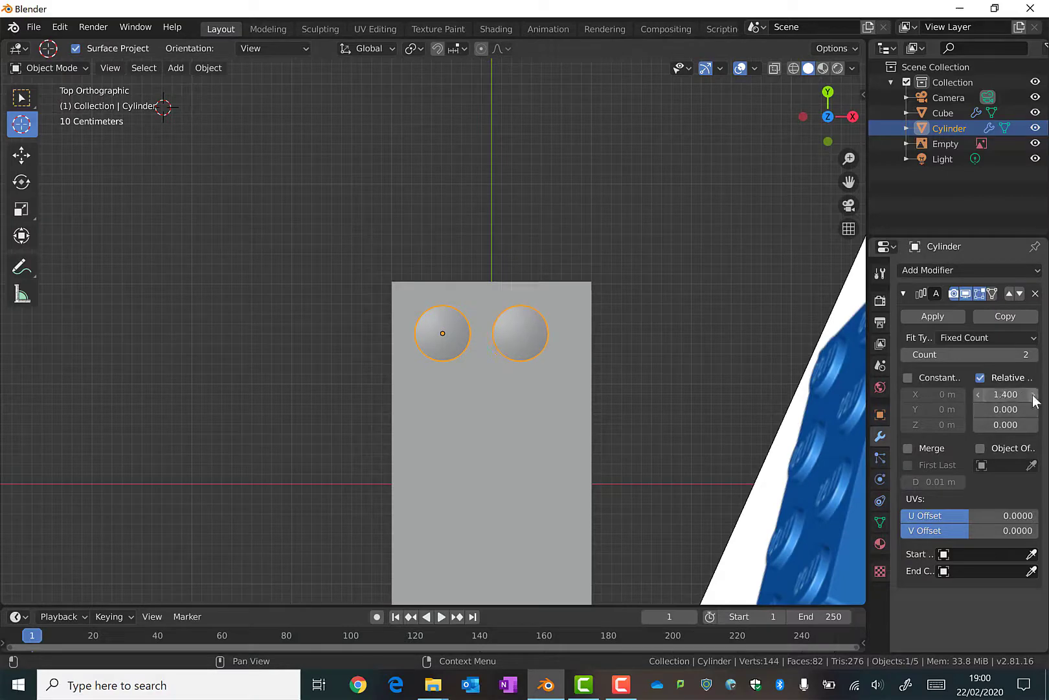
left_click(1034, 395)
left_click(1034, 395)
left_click(1033, 395)
left_click(1034, 395)
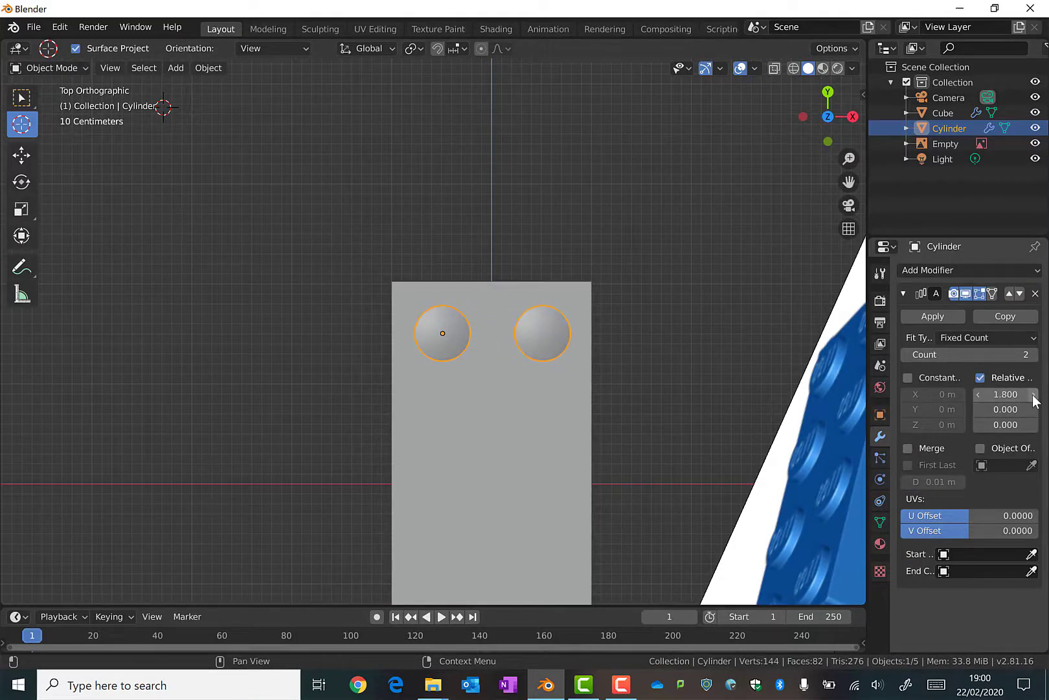
Step: Add a second Array modifier to the stud cylinder and set its count to 4
left_click(951, 272)
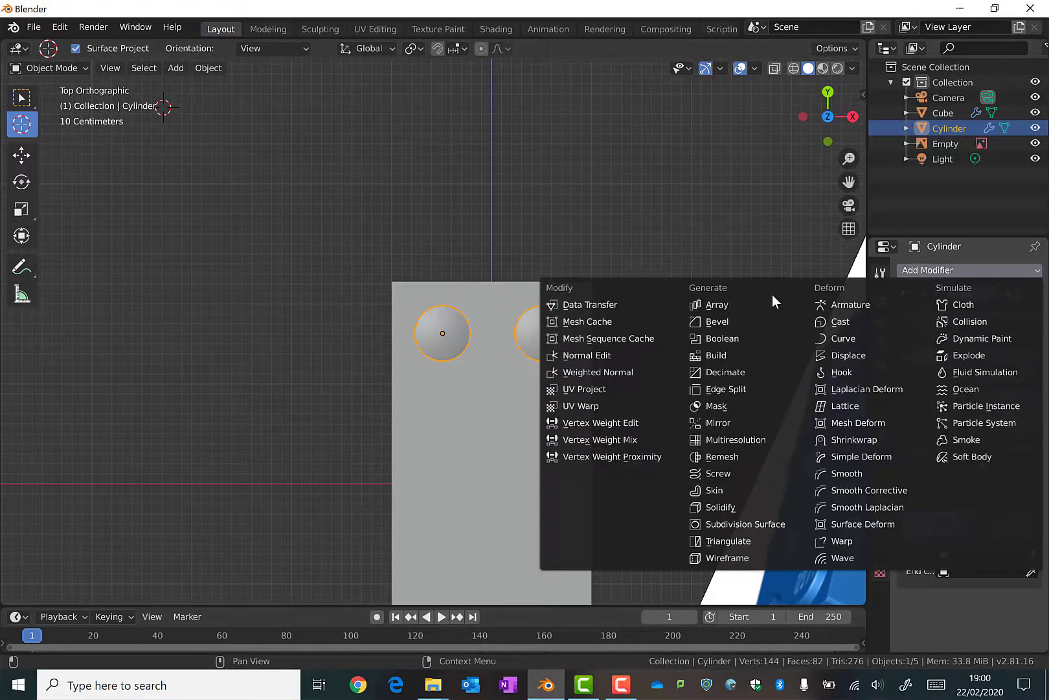
left_click(753, 310)
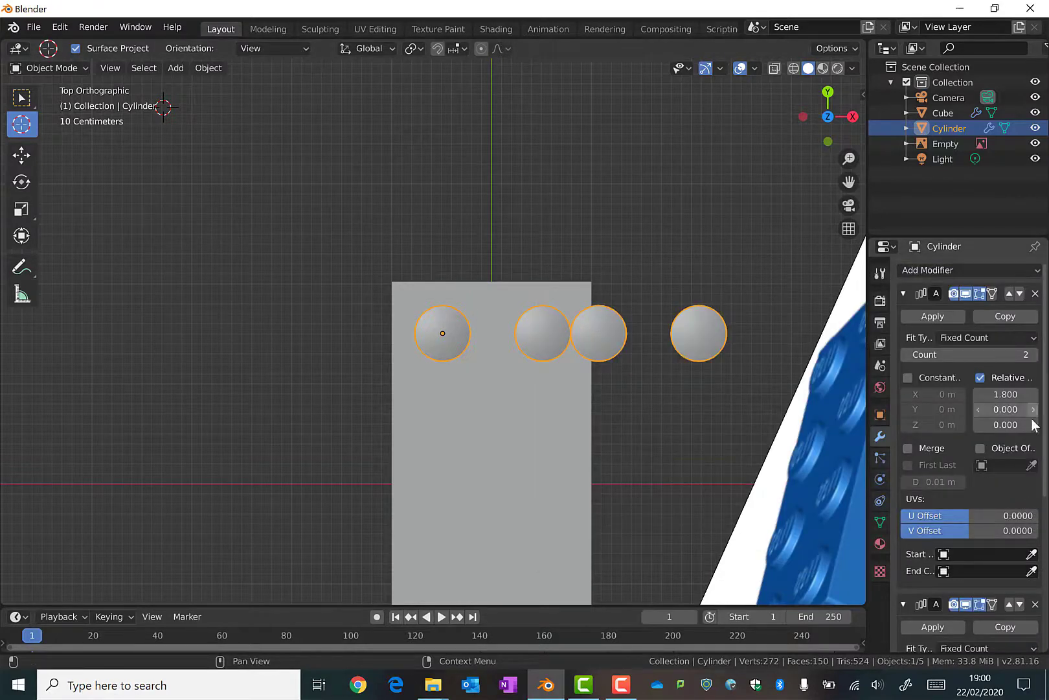
scroll(1030, 502, "down", 1)
scroll(1030, 502, "down", 2)
left_click(1034, 574)
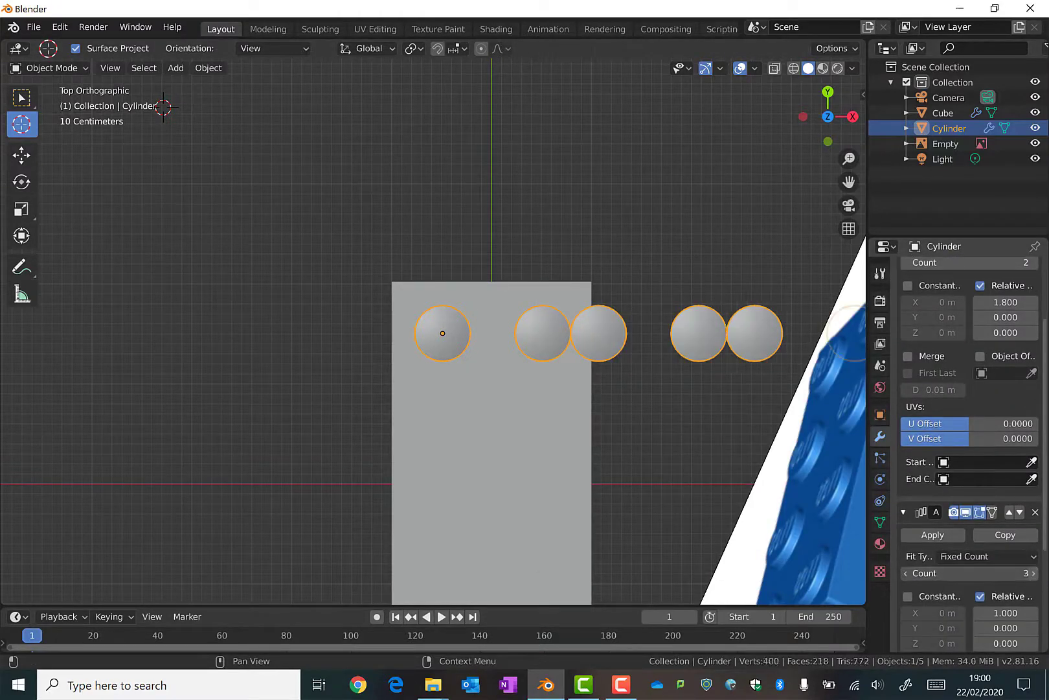
left_click(1033, 573)
Step: Set the second array's relative offset to 0 on X and 1 on Y
scroll(1011, 579, "down", 1)
left_click(1005, 598)
type("1.0")
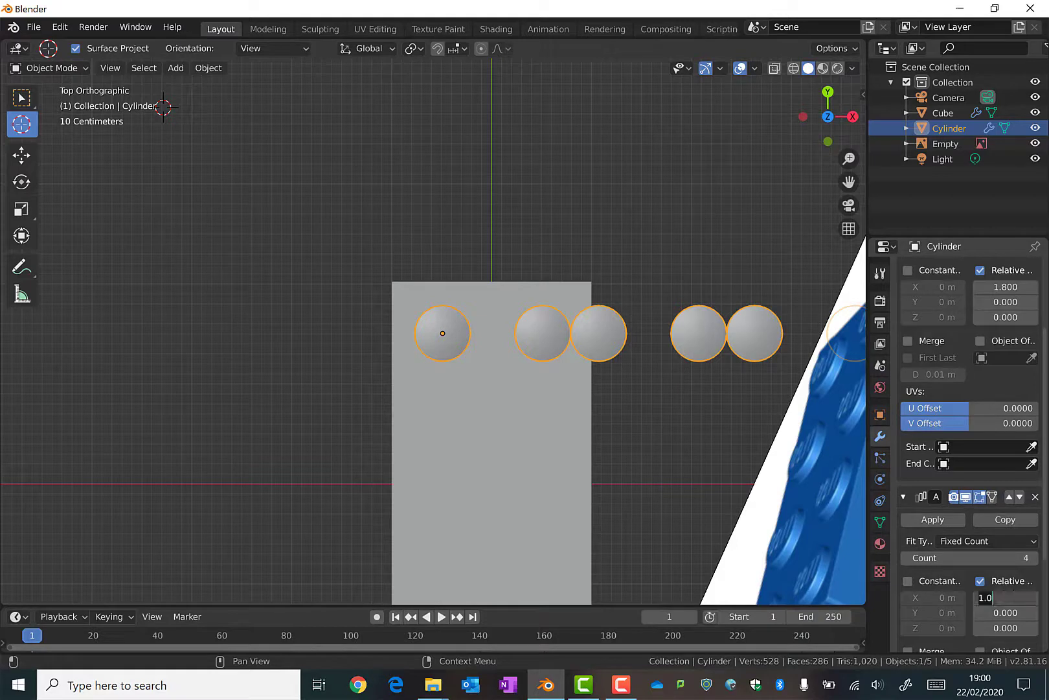
left_click(1007, 611)
type("0.0")
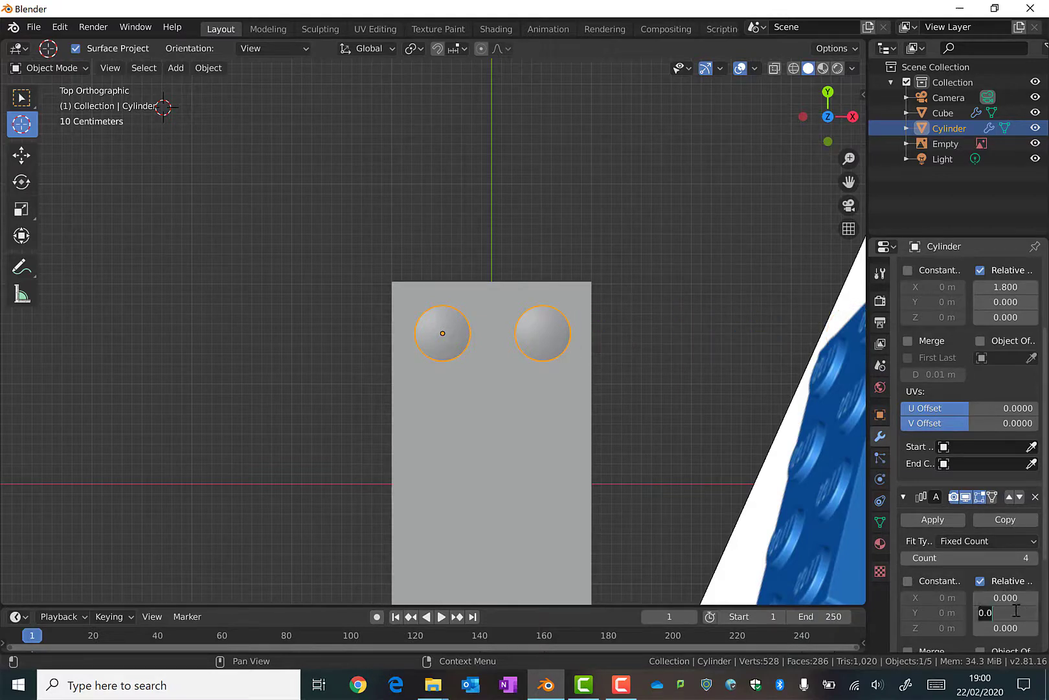
key("Return")
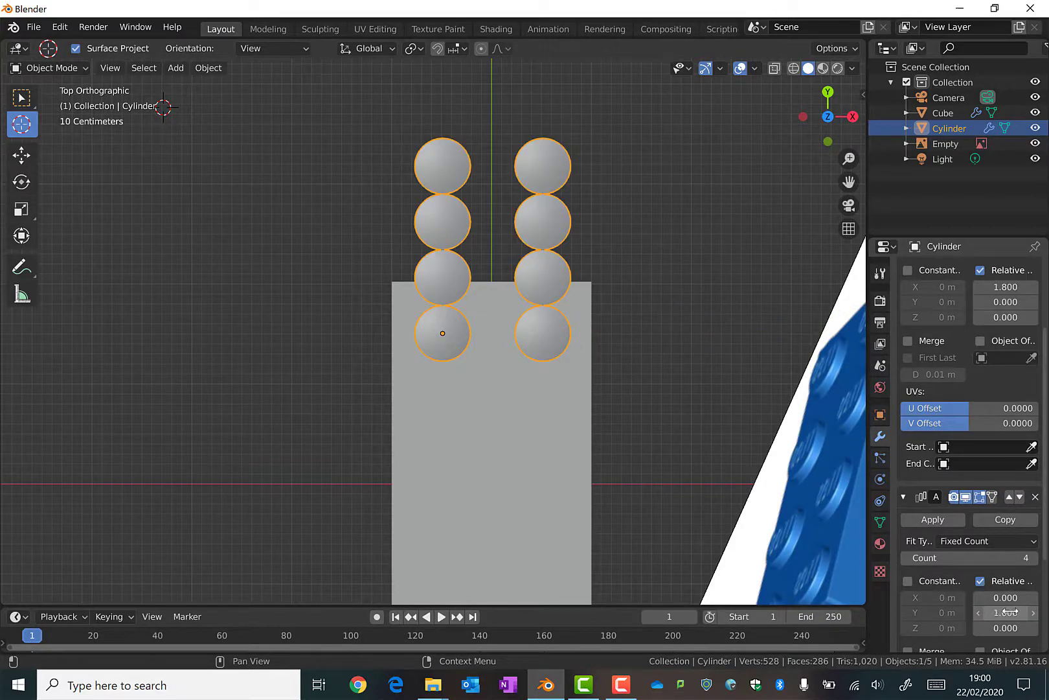
Step: Set the second array's relative Y offset to -1.75 and the first array's relative X offset to 1.75
left_click_drag(1005, 611, 981, 612)
scroll(819, 521, "down", 2)
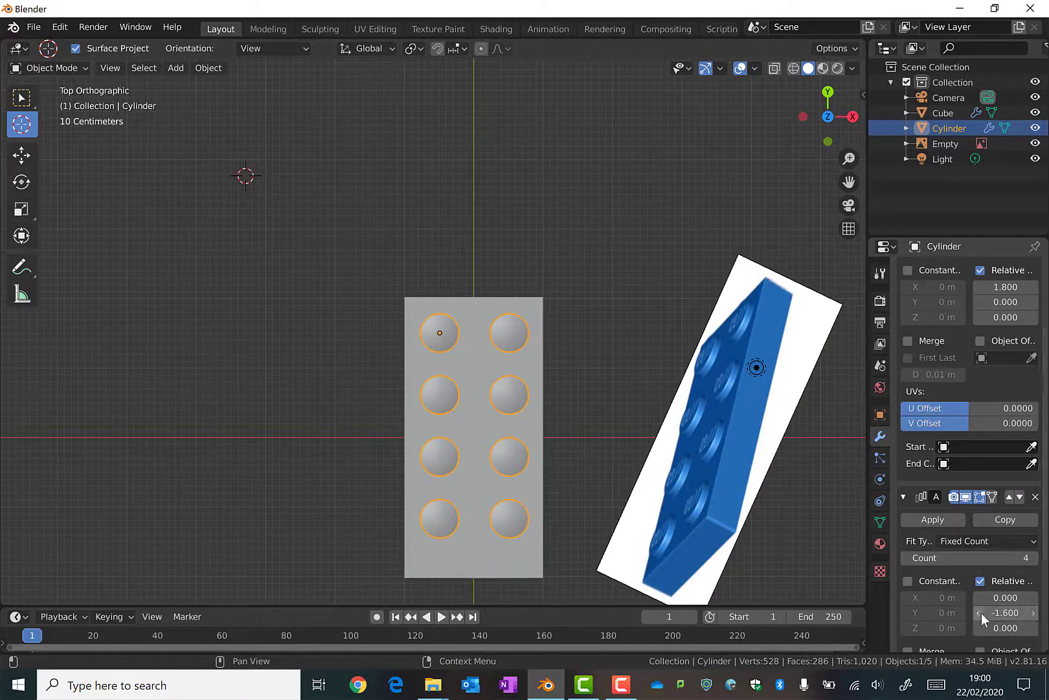
left_click(980, 612)
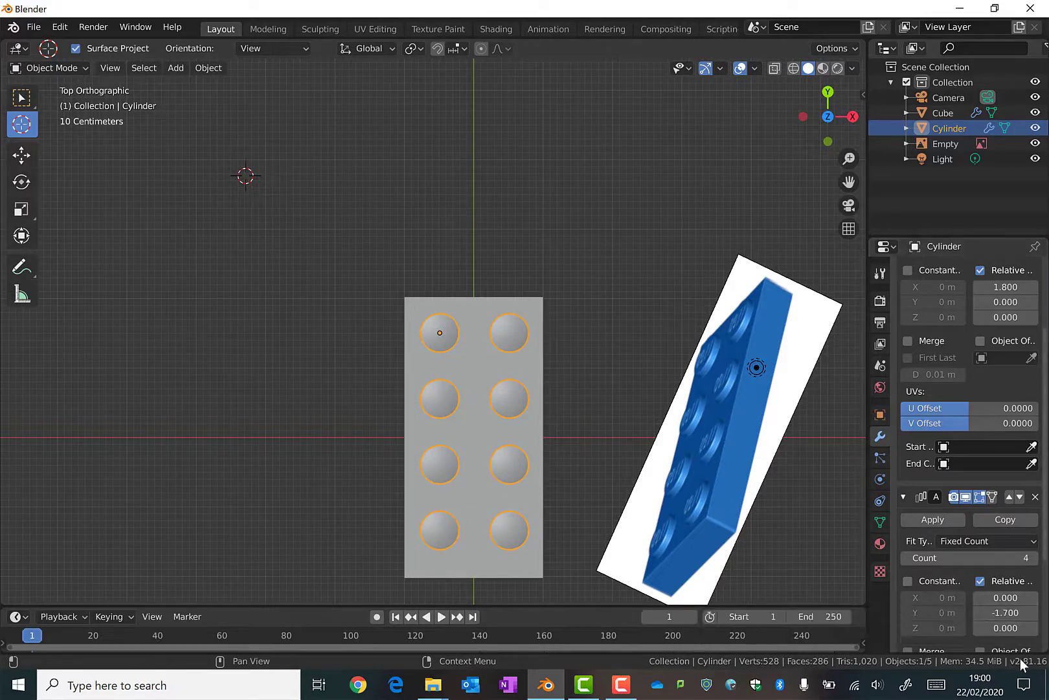
left_click(979, 612)
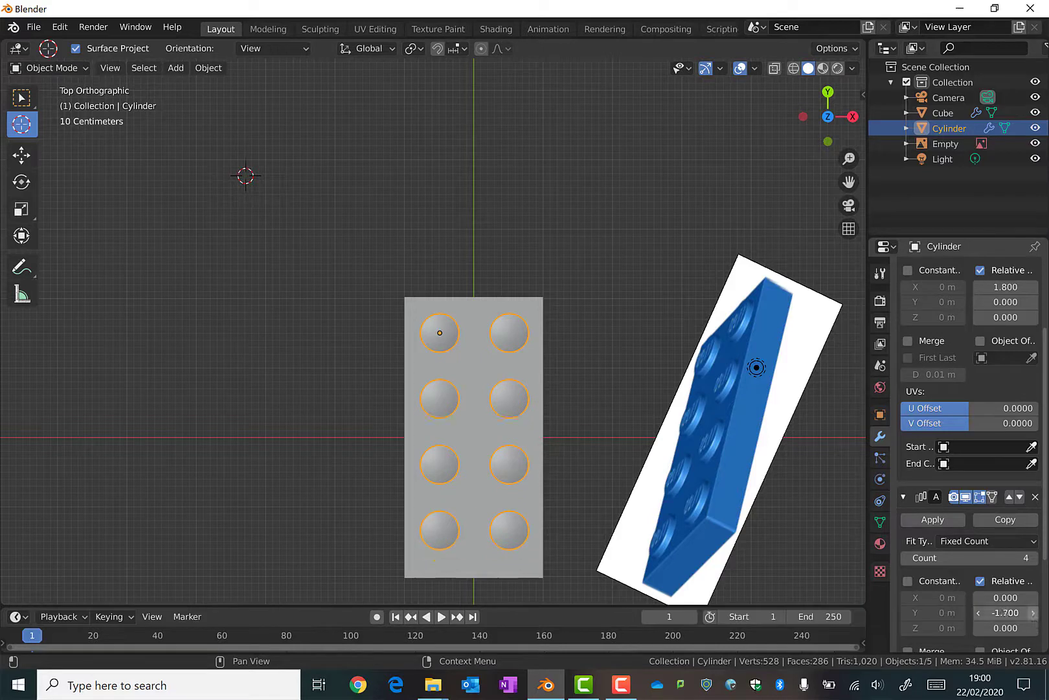
left_click_drag(1011, 612, 1005, 612)
left_click(1005, 612)
type("-1.8")
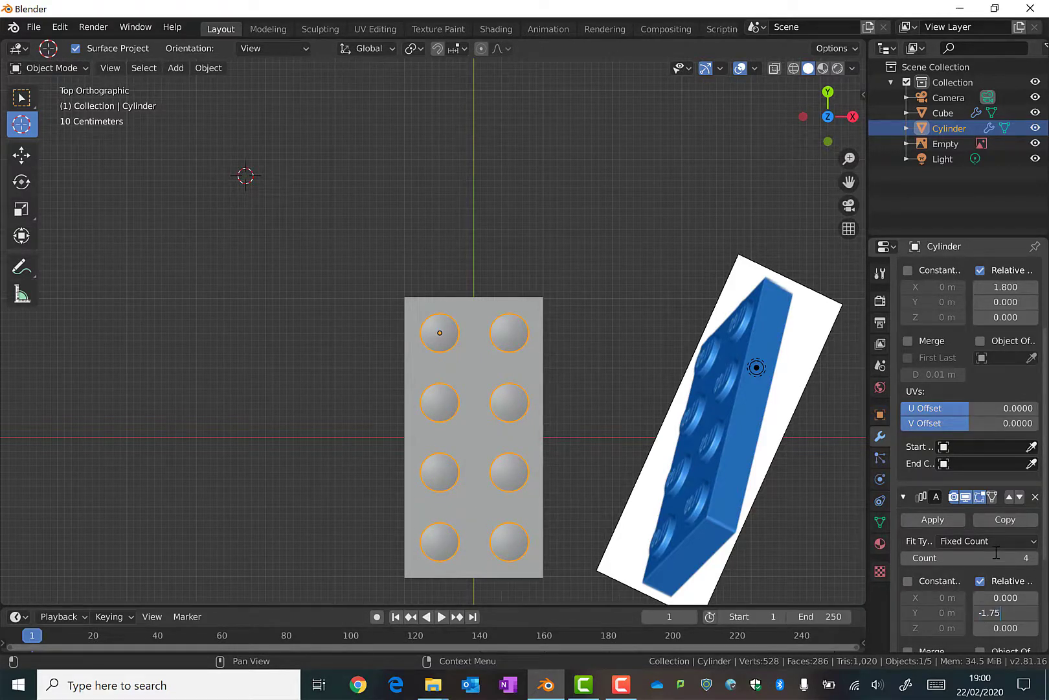
key("Return")
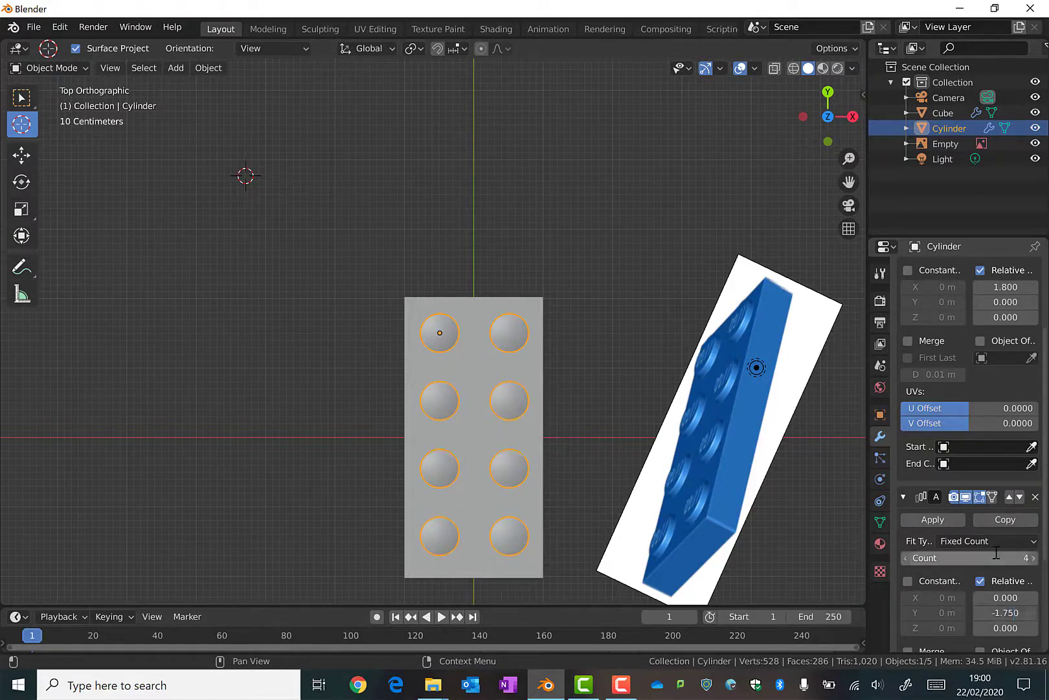
left_click(1006, 285)
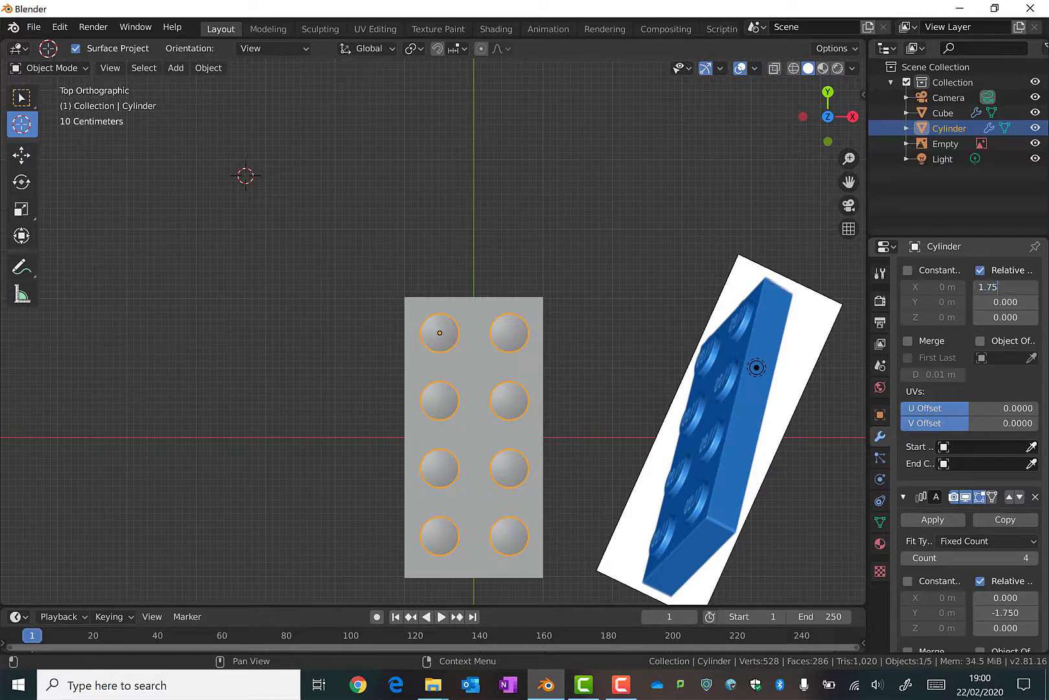
key("Return")
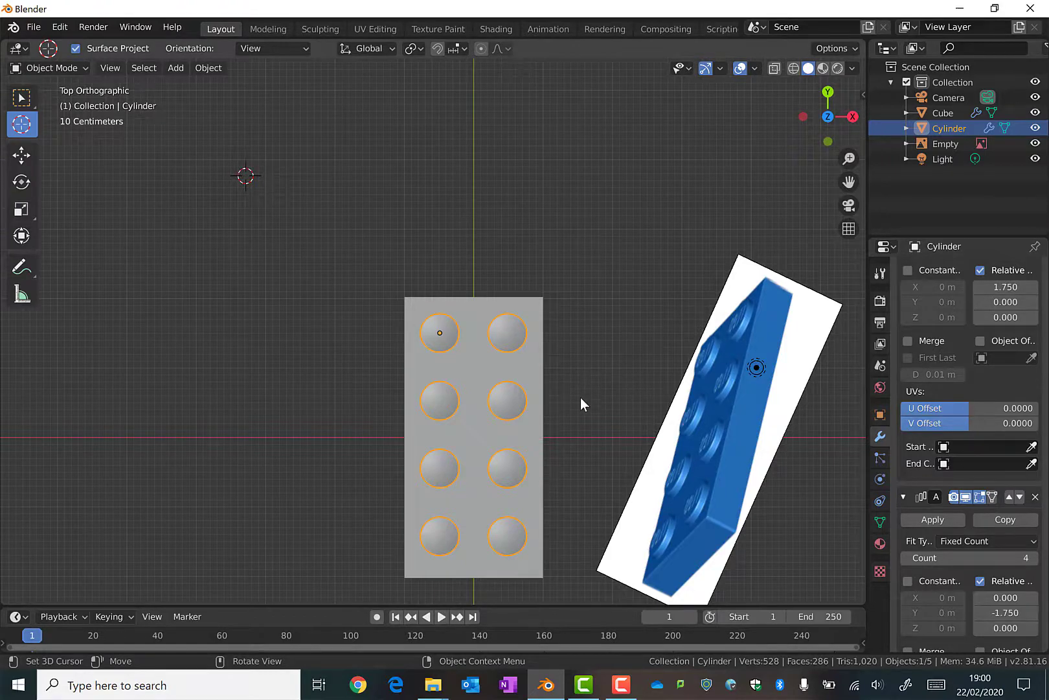
Step: In top orthographic view, place the 3D cursor at the centre of the original stud and add a Text object there
key("KP_5")
middle_click_drag(587, 371, 741, 215)
mouse_move(623, 212)
middle_mouse_down()
mouse_move(620, 351)
mouse_move(574, 274)
mouse_move(614, 232)
middle_mouse_up()
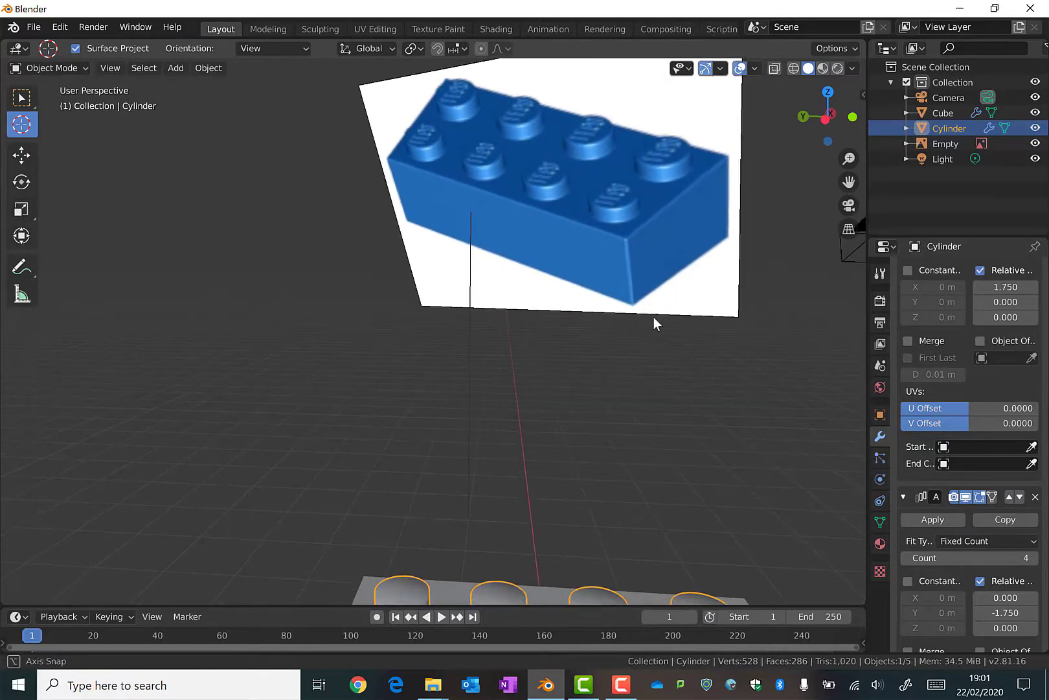
key("KP_7")
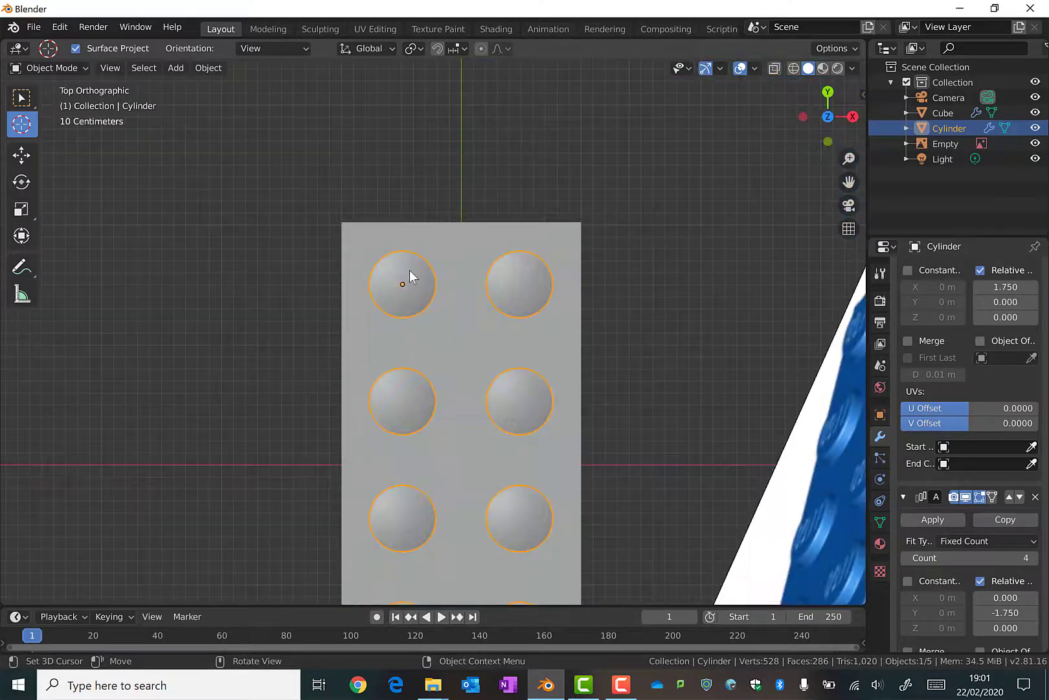
scroll(410, 275, "up", 4)
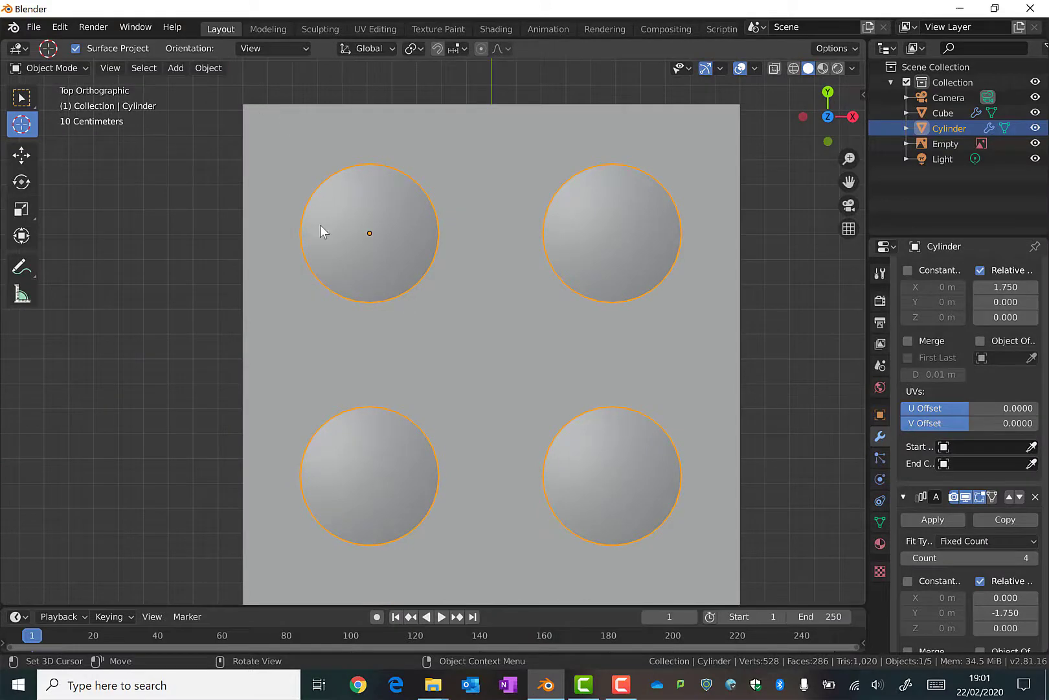
left_click(367, 235)
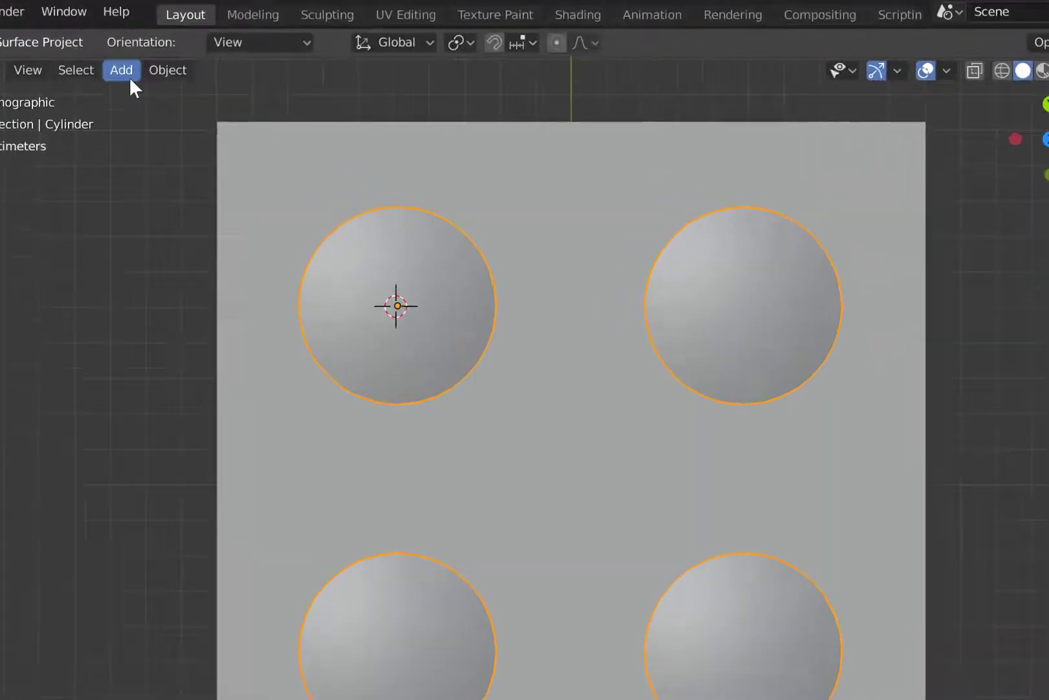
left_click(129, 76)
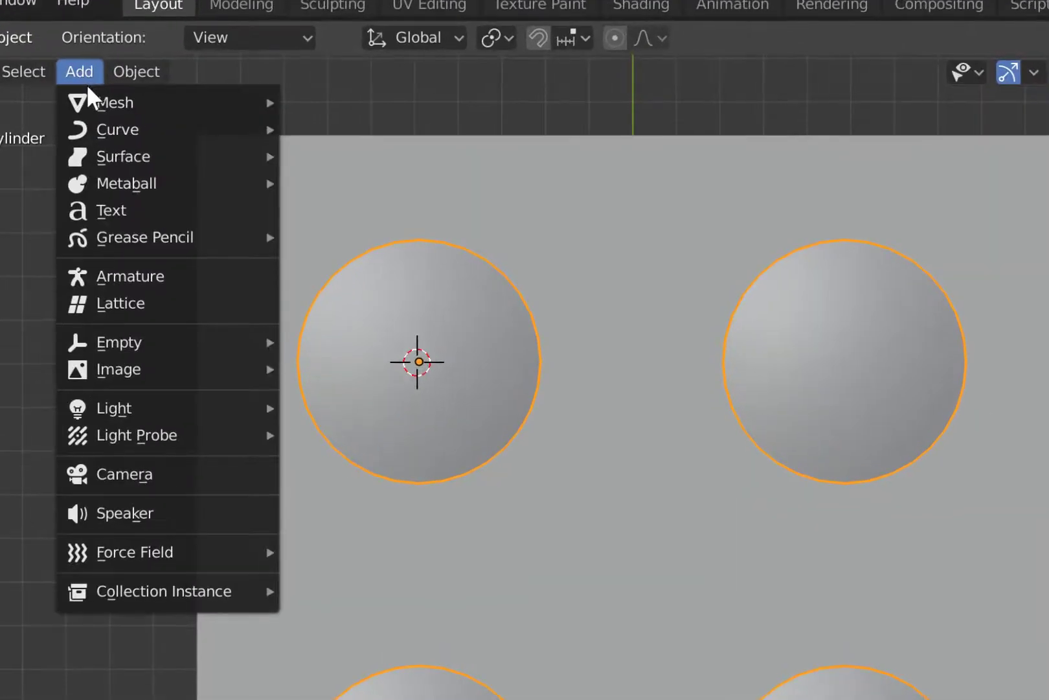
left_click(132, 227)
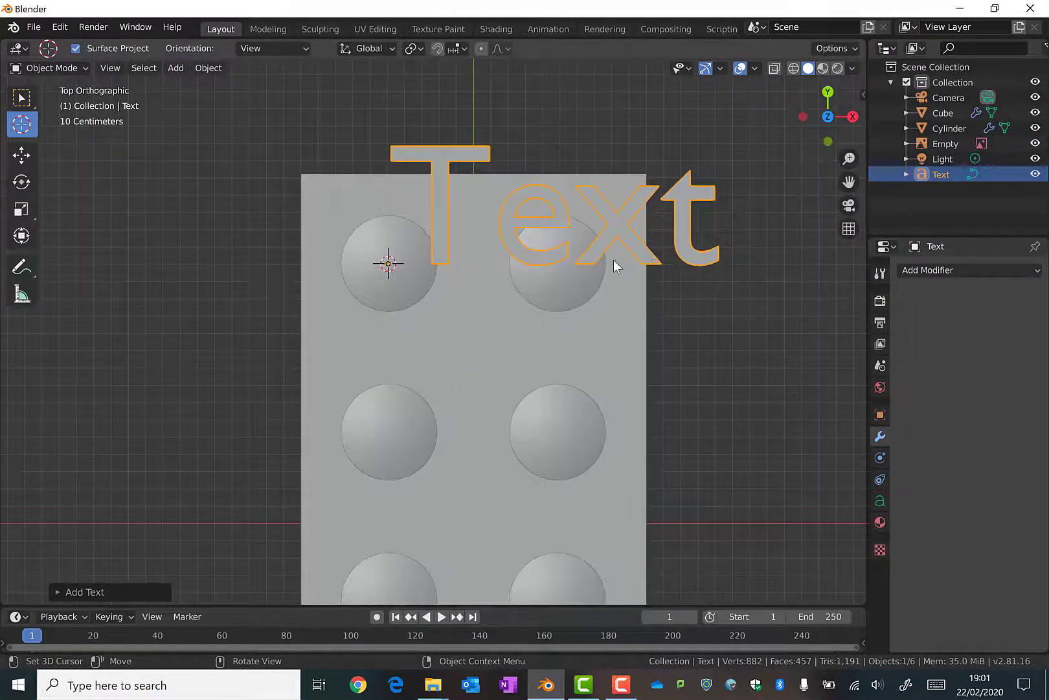
Step: In Edit Mode, replace the text object's content with "Lego" and return to Object Mode
left_click(51, 70)
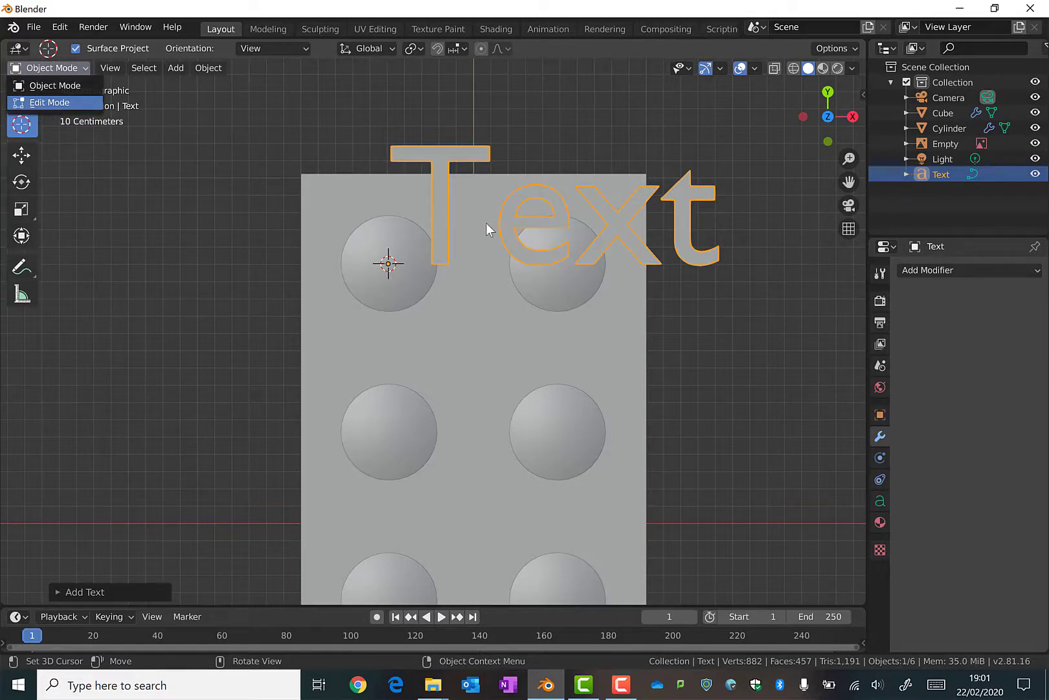
key("Return")
key("BackSpace")
key("BackSpace")
key("BackSpace")
key("BackSpace")
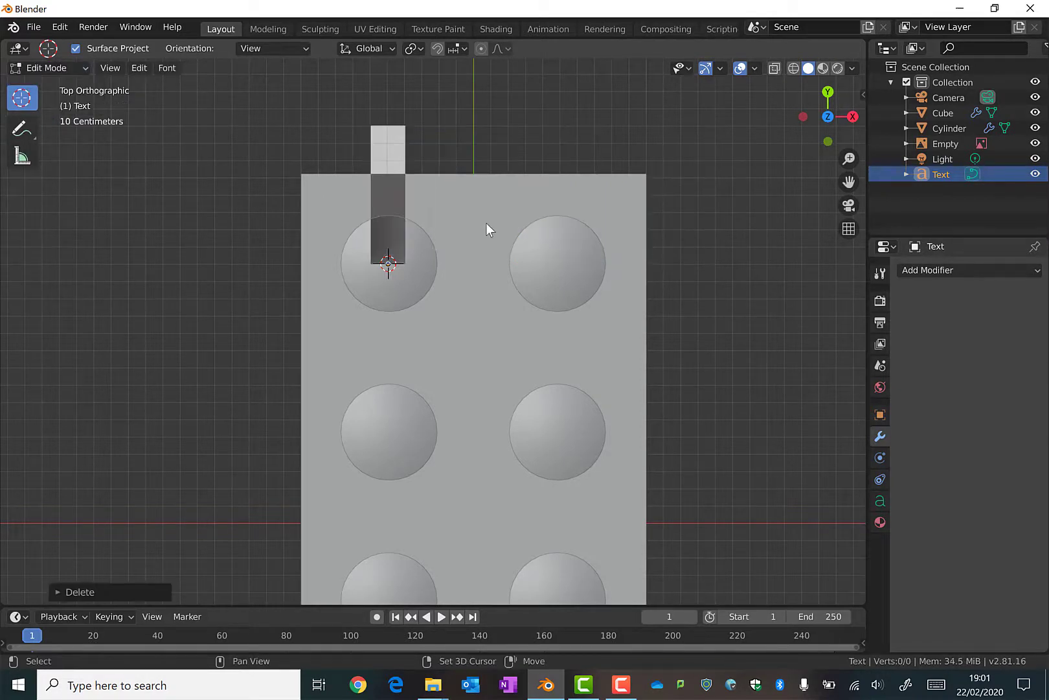
type("Lego")
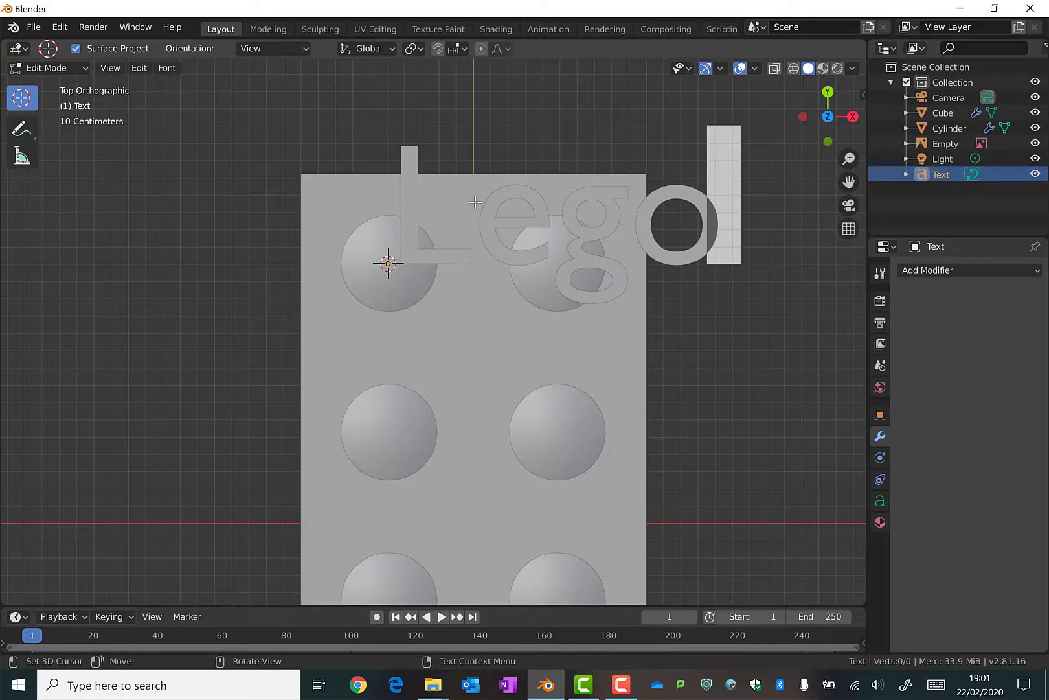
left_click(47, 67)
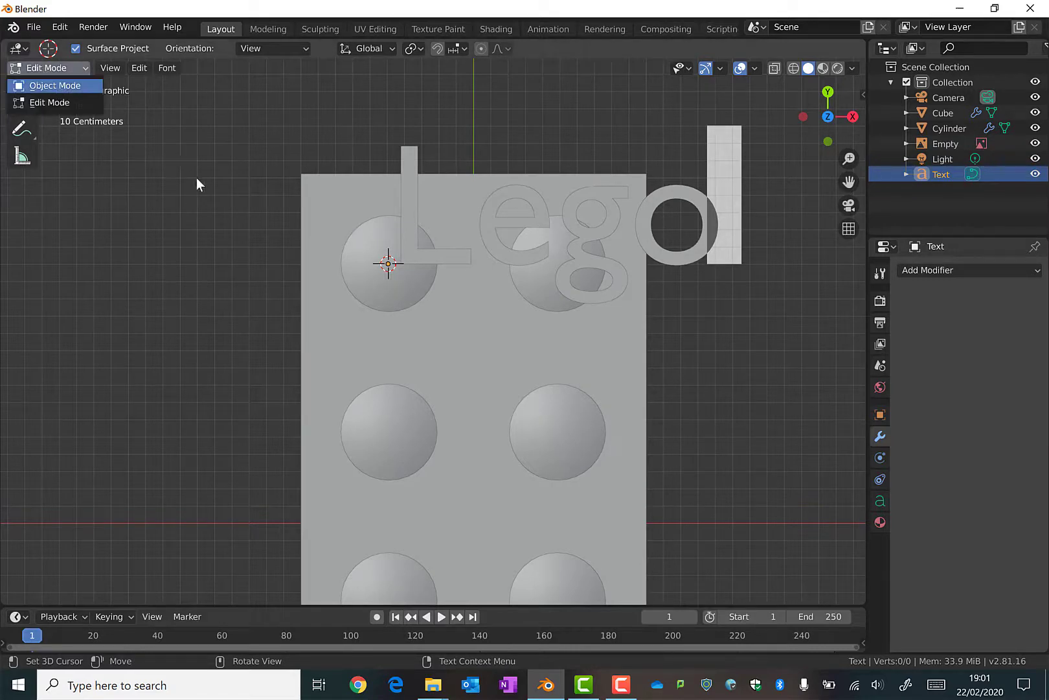
Step: Scale the Lego text down to fit the stud and move it about -0.22 m along X and -0.06 m along Y
key("s")
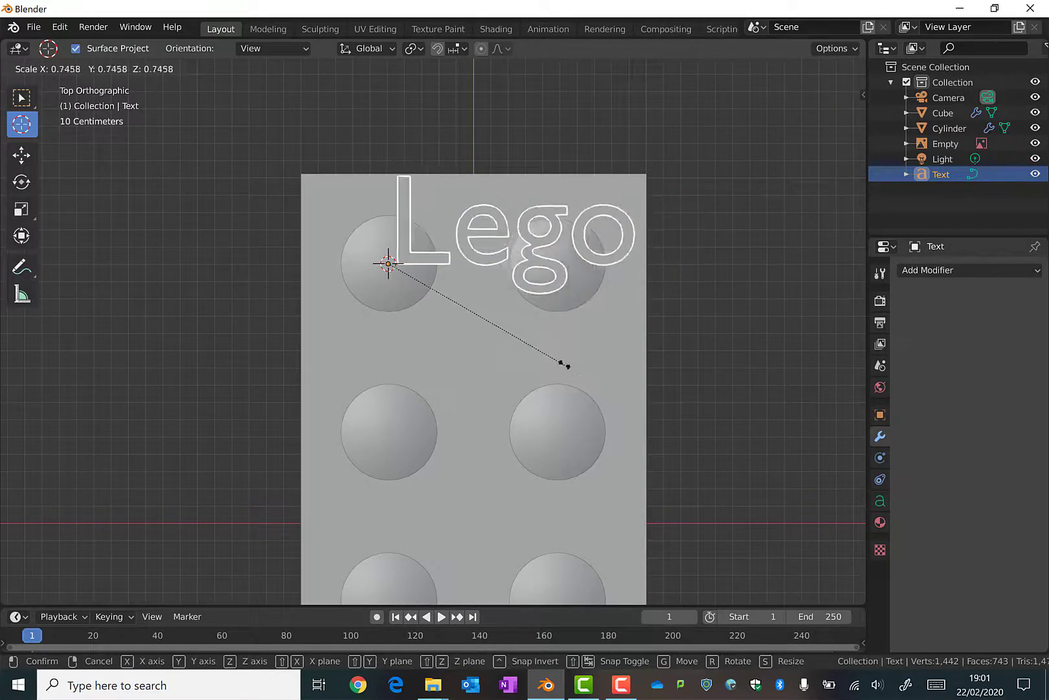
left_click(445, 299)
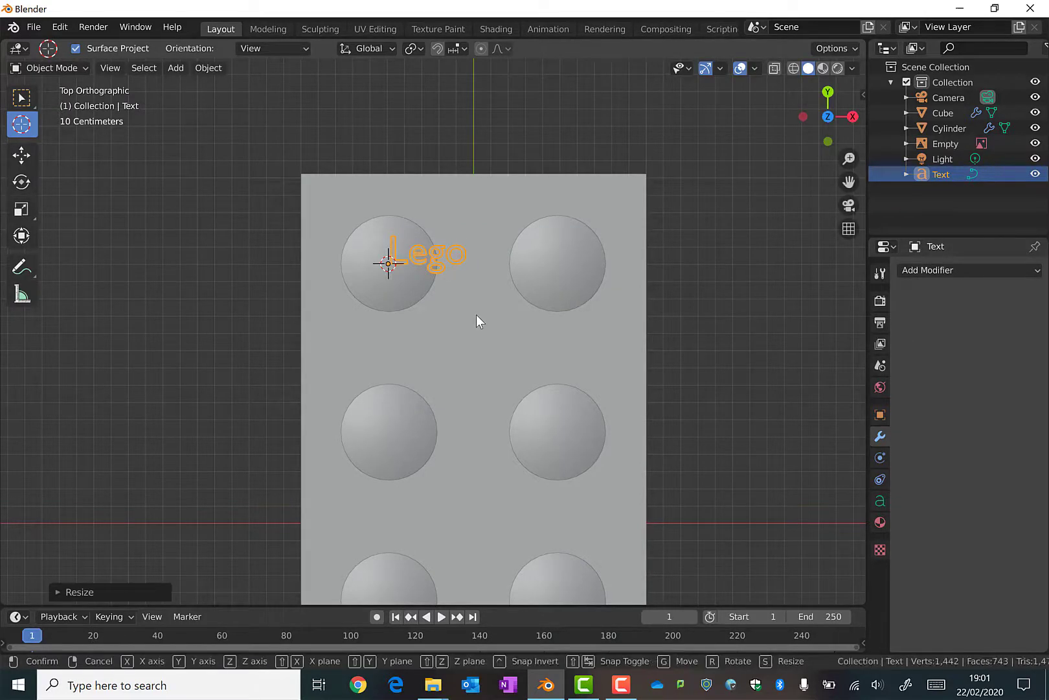
key("g")
key("x")
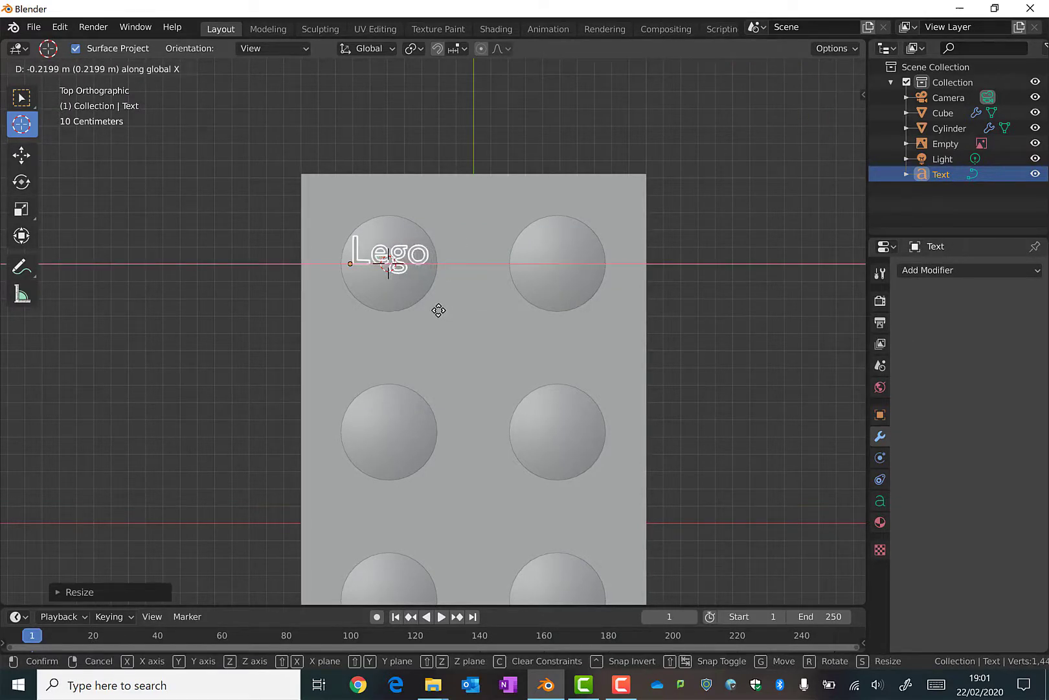
left_click(439, 311)
key("g")
key("y")
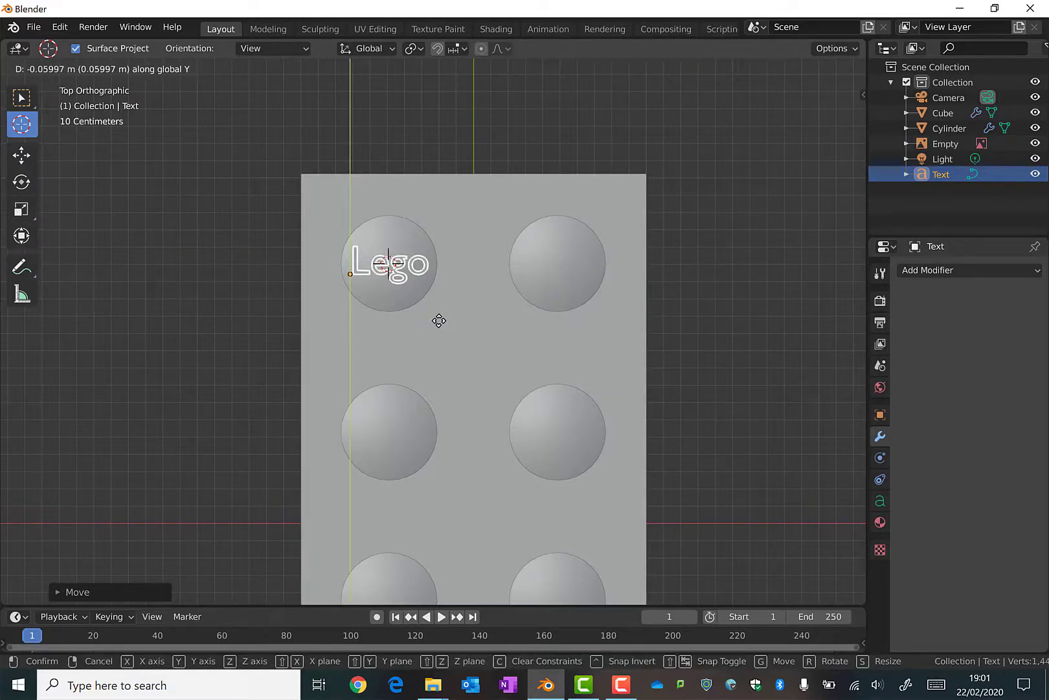
left_click(438, 320)
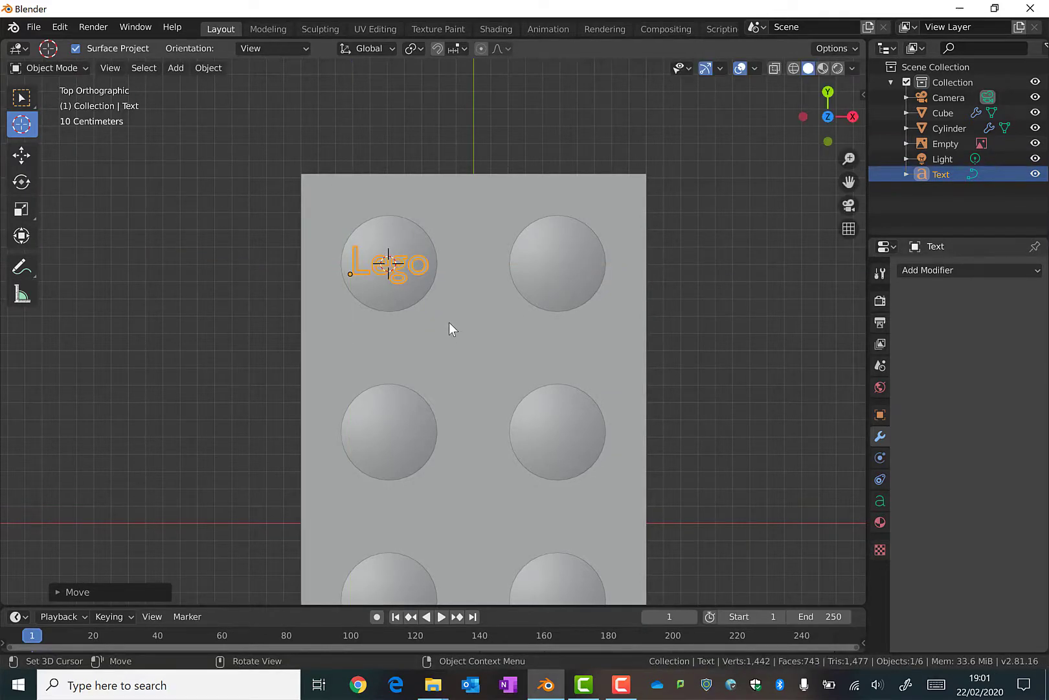
Step: Convert the Lego text object to a mesh
left_click(209, 68)
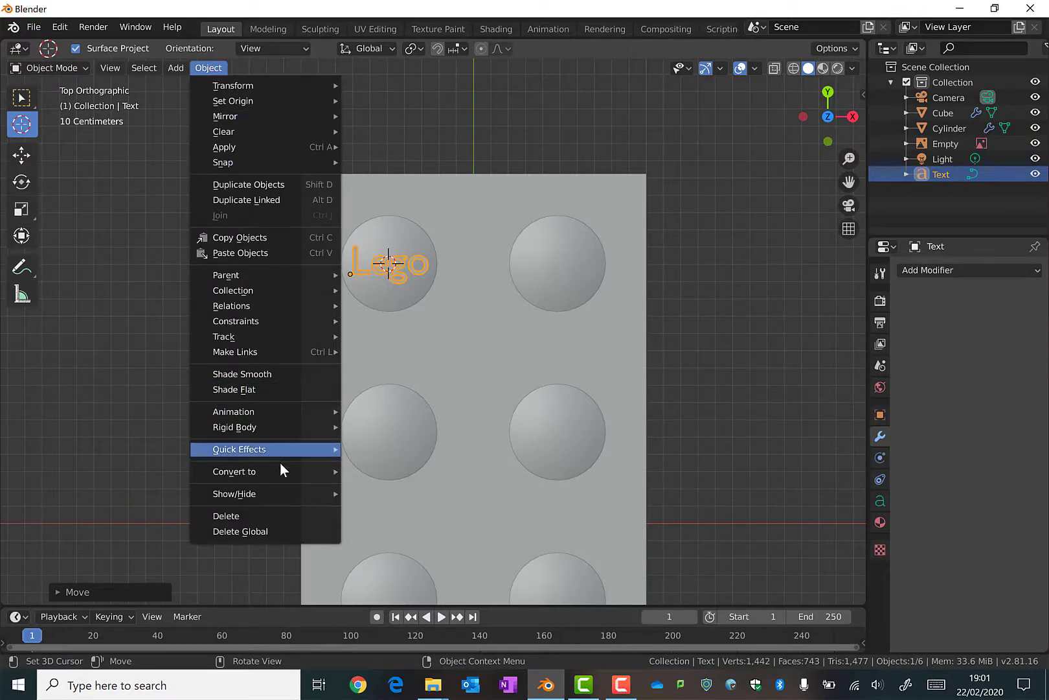
mouse_move(281, 470)
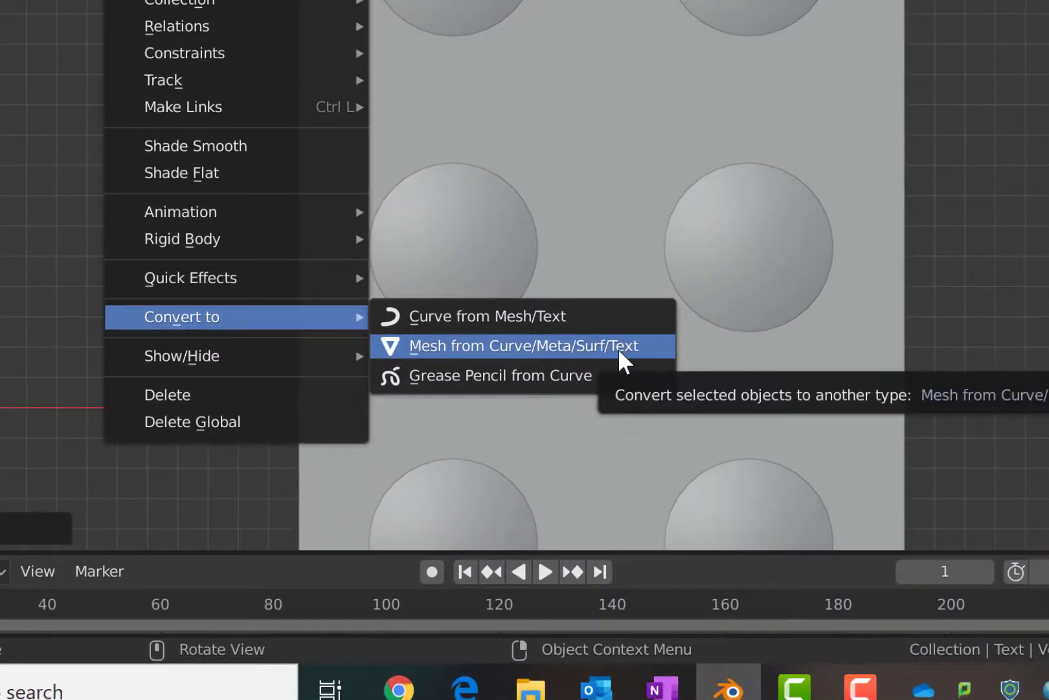
left_click(468, 346)
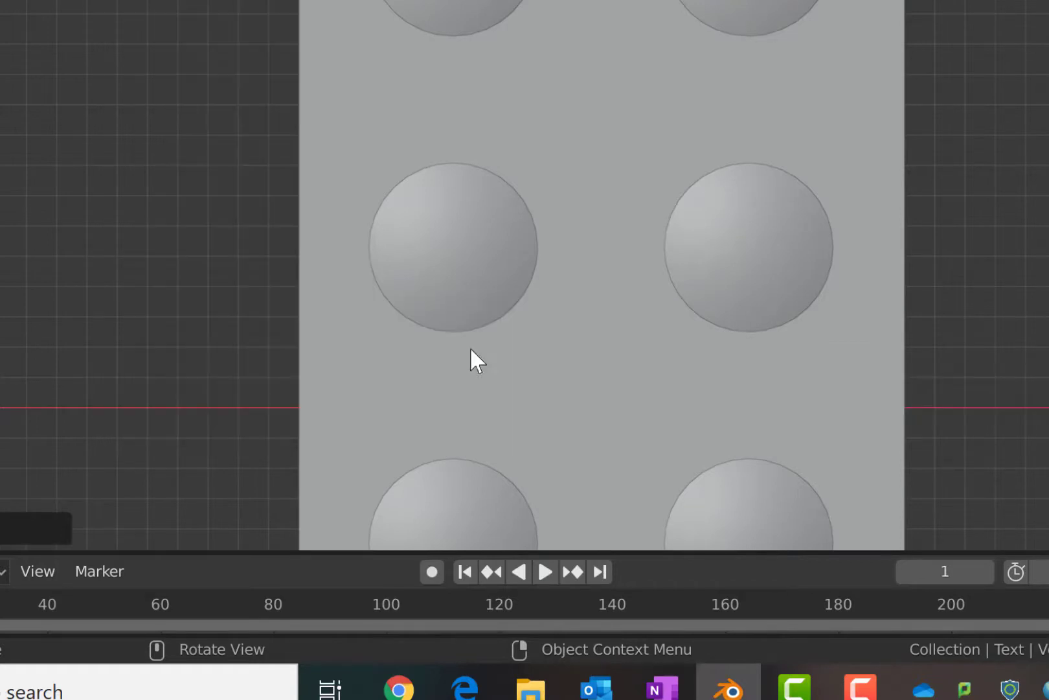
Step: Inspect the flat Lego lettering on the first stud up close and from an oblique angle
scroll(235, 66, "down", 3)
middle_click_drag(235, 66, 299, 78)
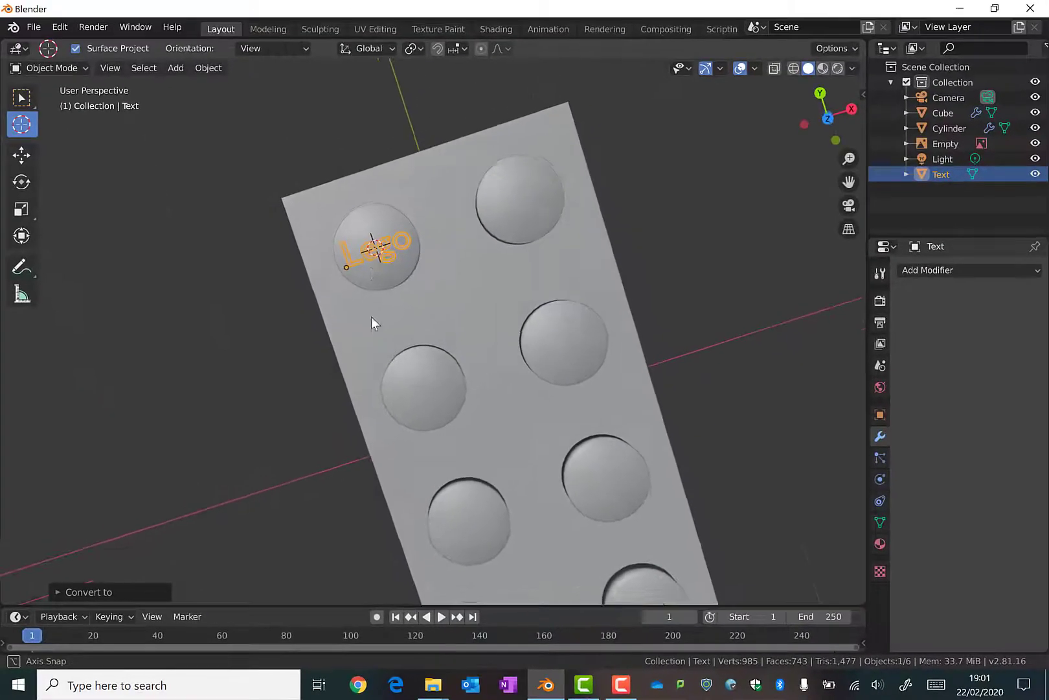
middle_click_drag(375, 323, 372, 375)
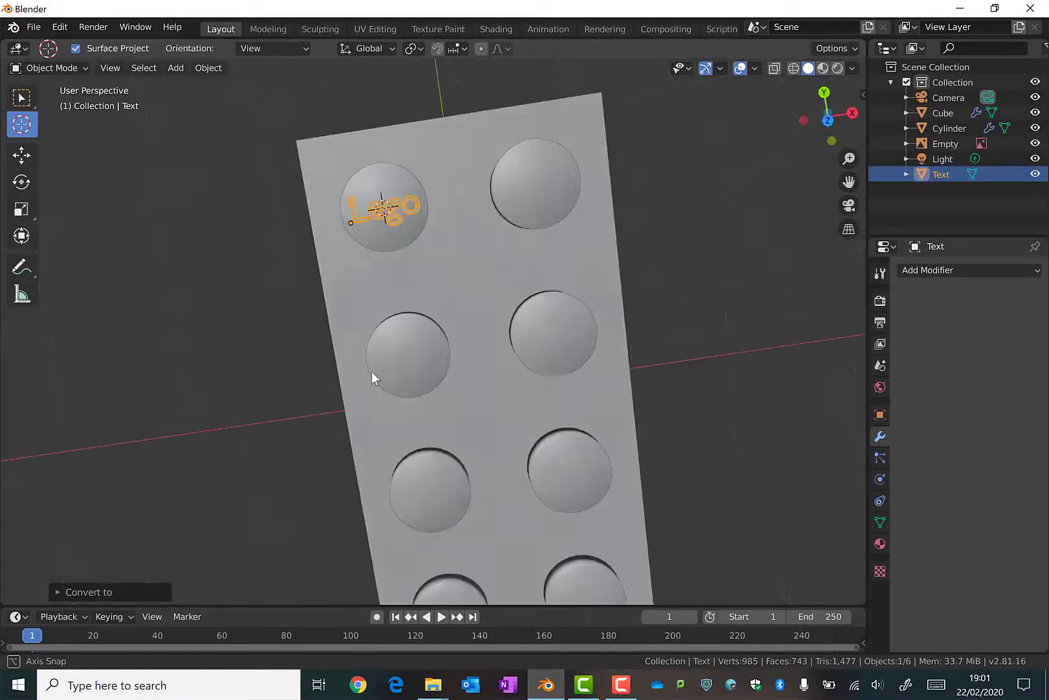
key("shift+grave")
key("w")
key("s")
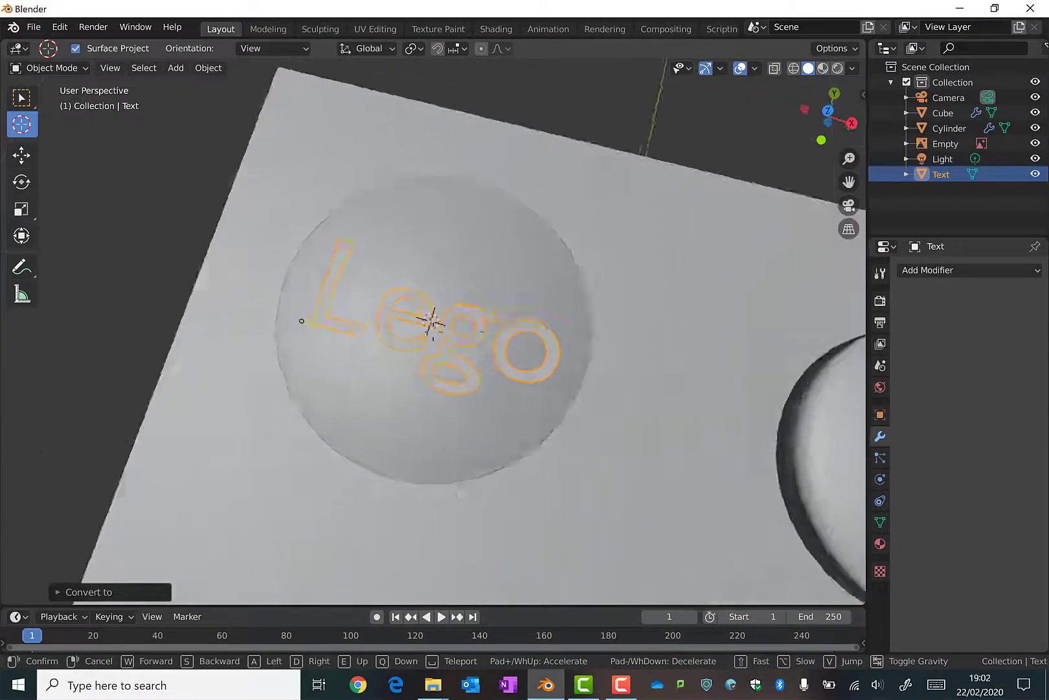
key("w")
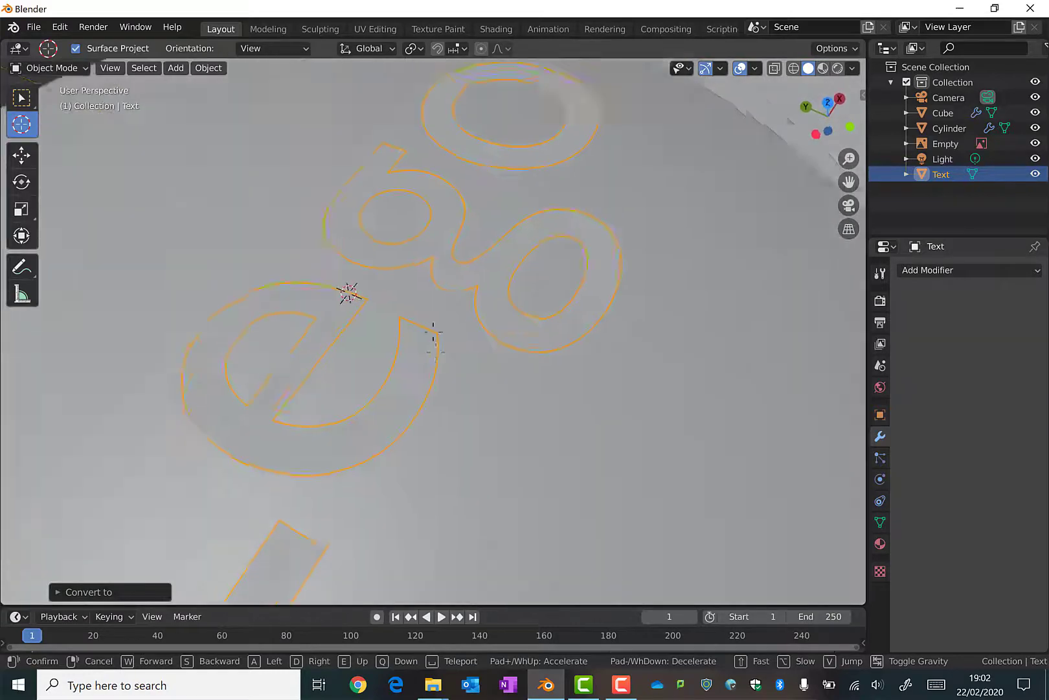
key("s")
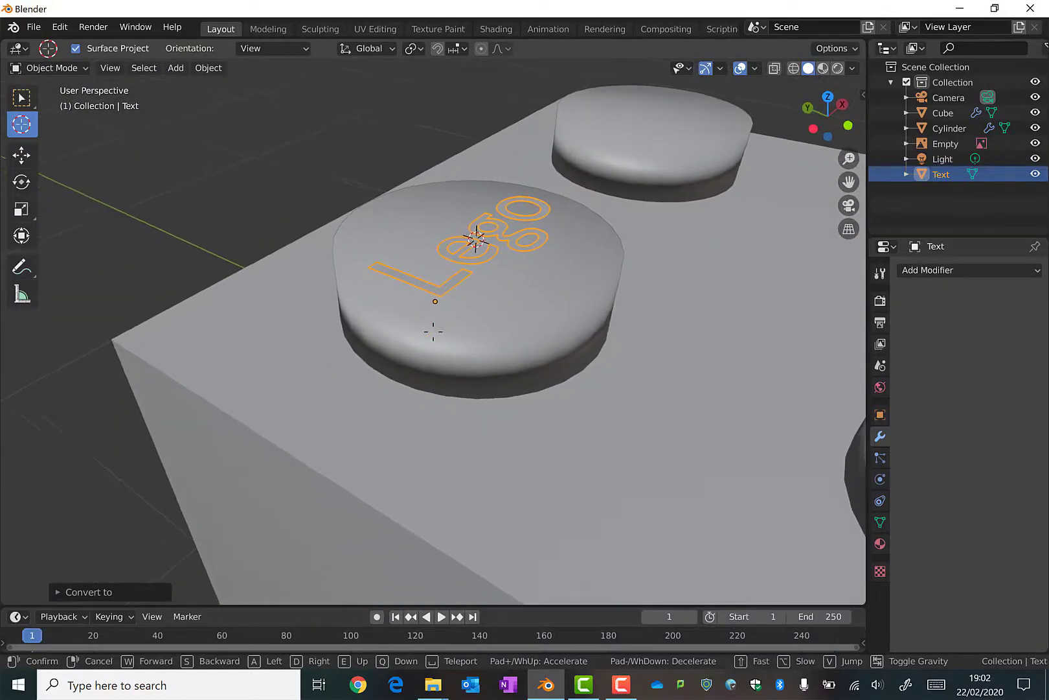
left_click(433, 331)
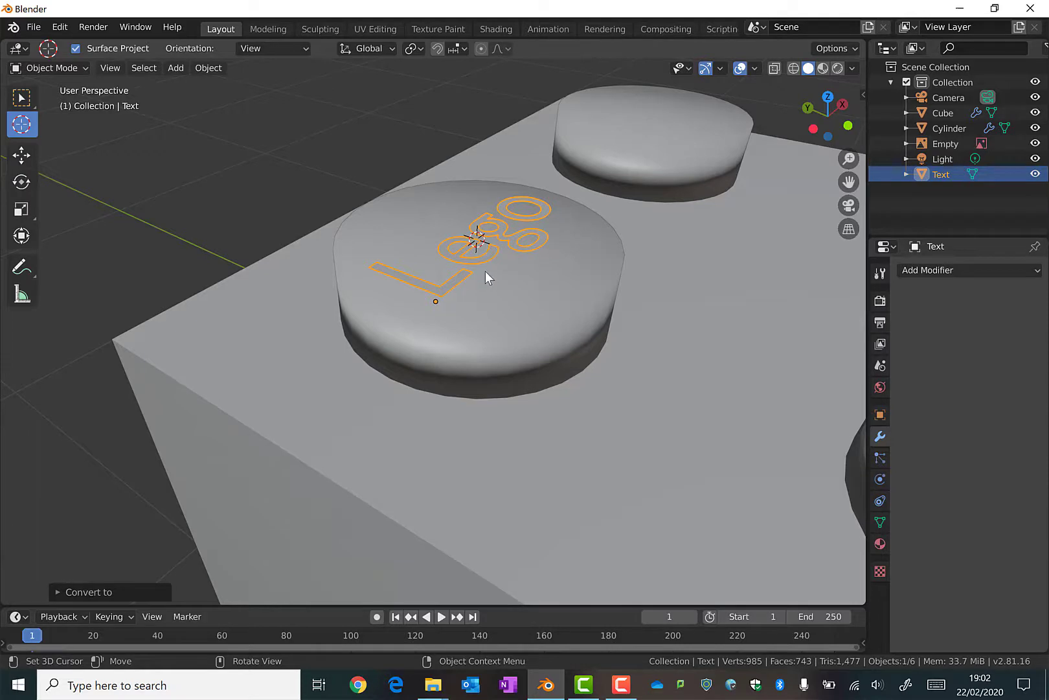
key("s")
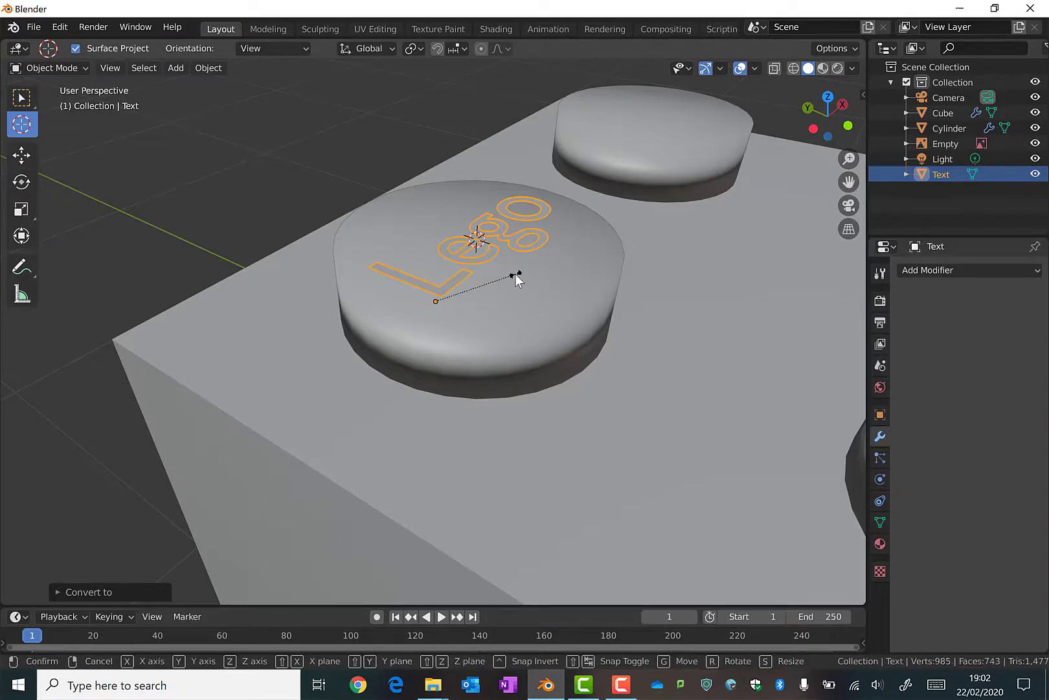
key("z")
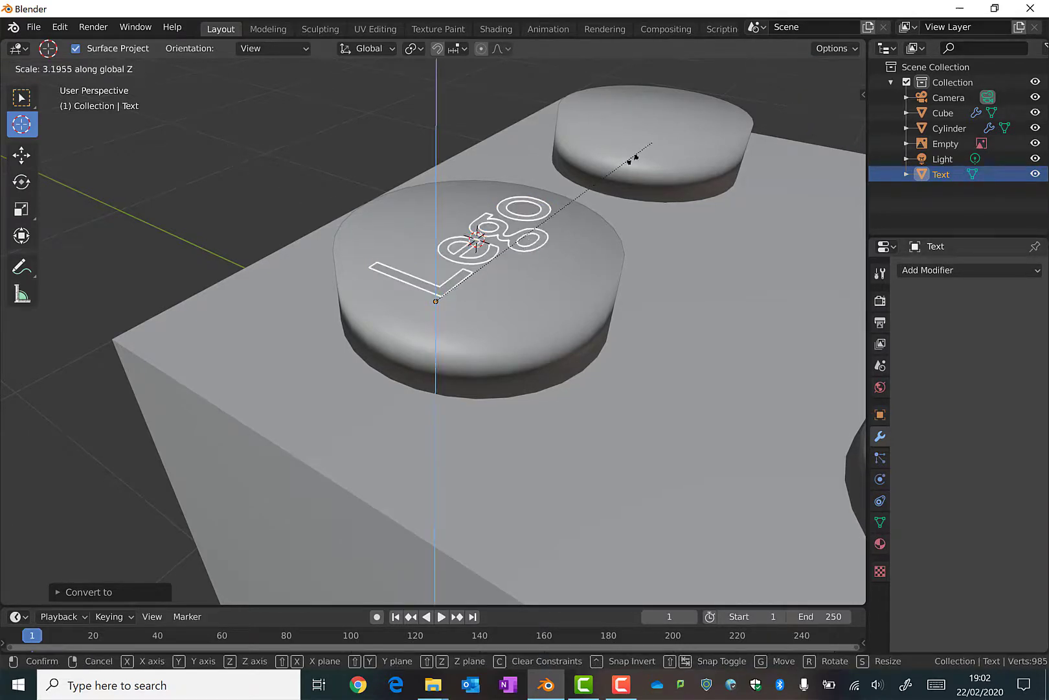
left_click(517, 283)
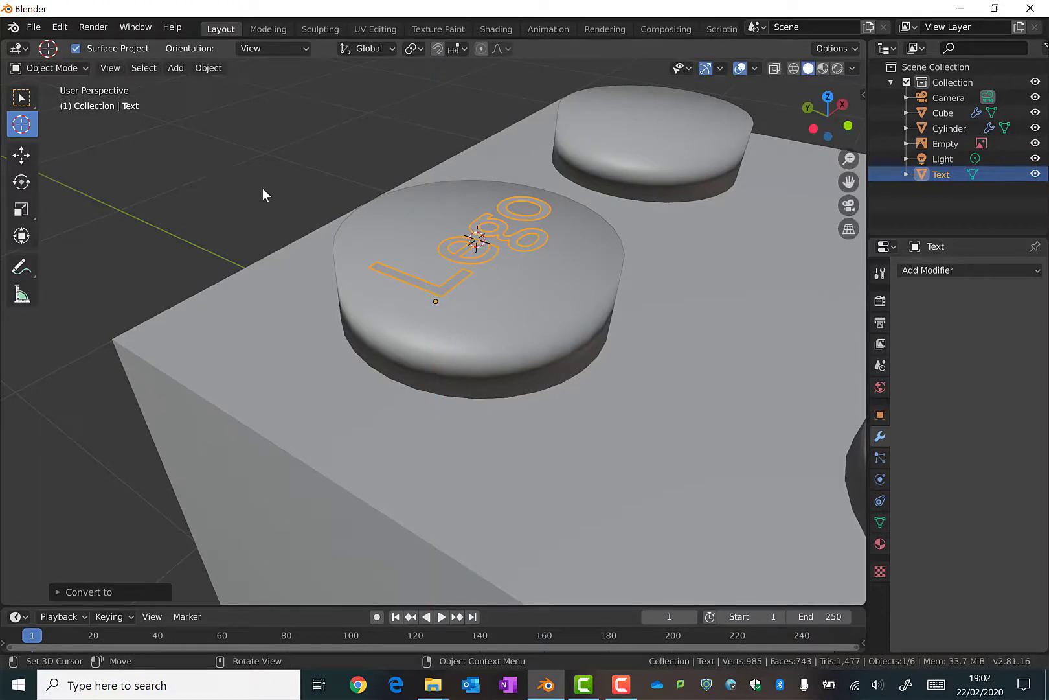
Step: In Edit Mode, select all faces of the Lego lettering and extrude them upward along their normals
left_click(44, 67)
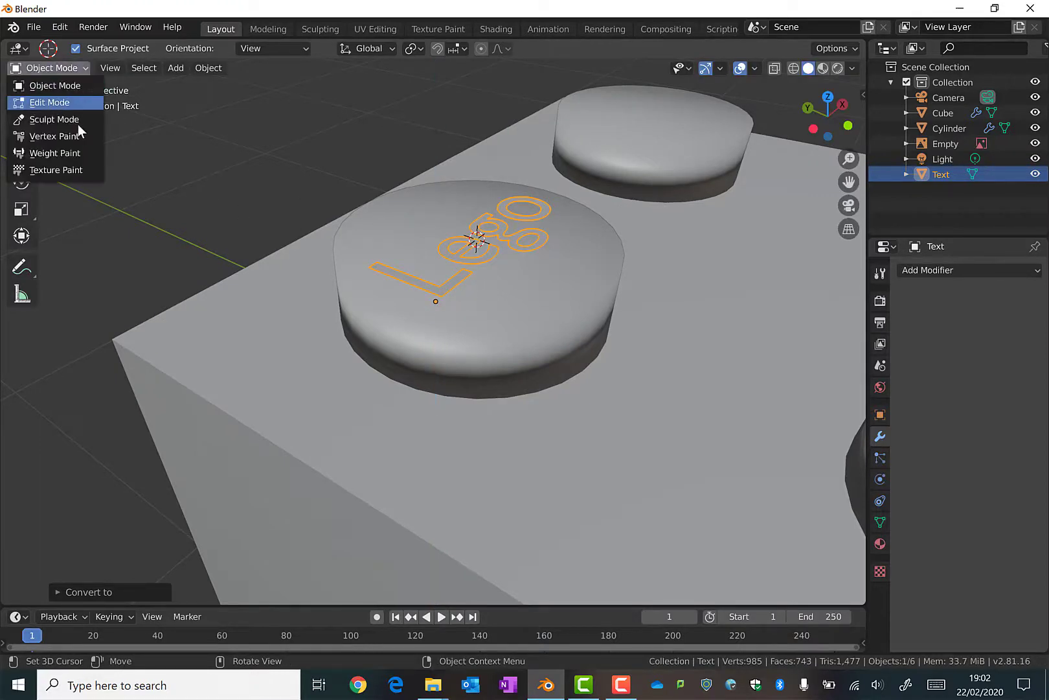
key("Tab")
middle_click_drag(489, 259, 540, 341)
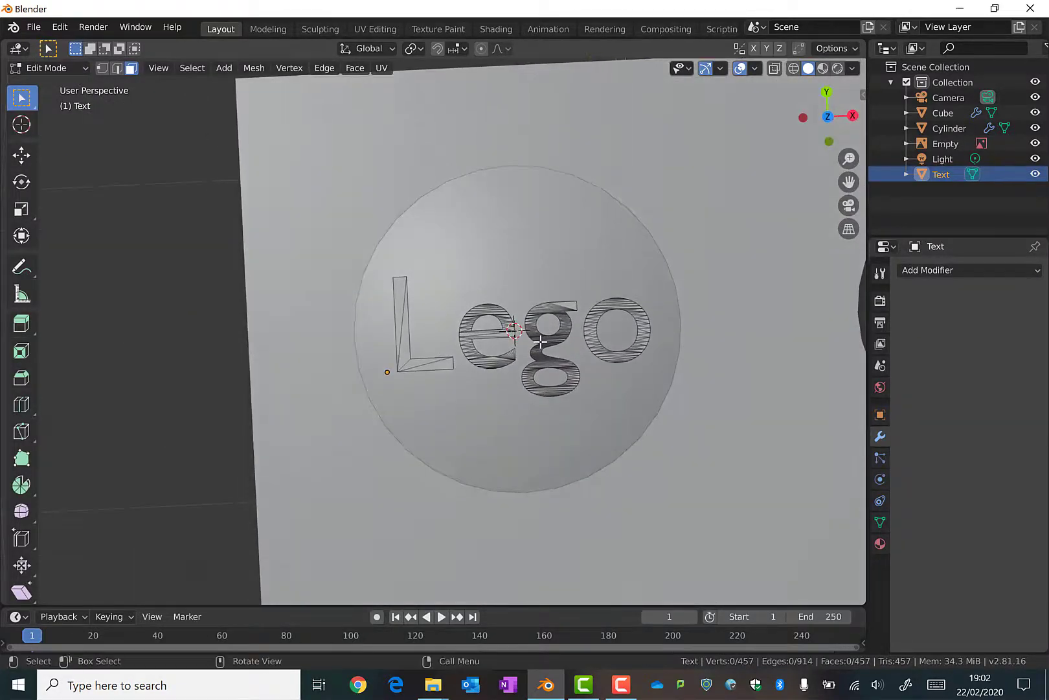
key("a")
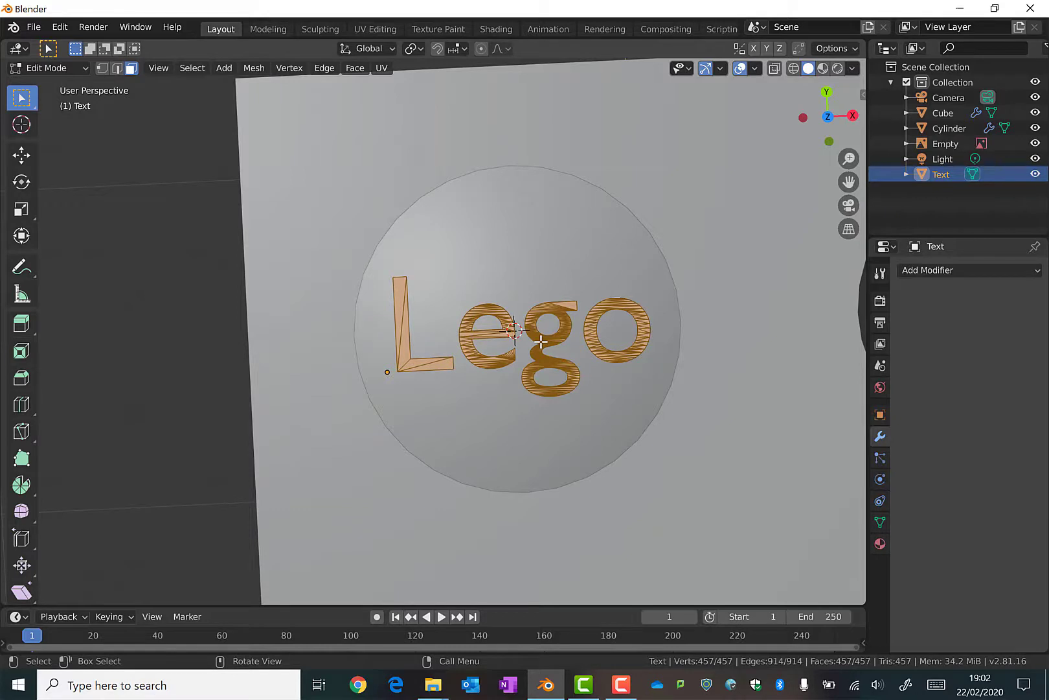
key("e")
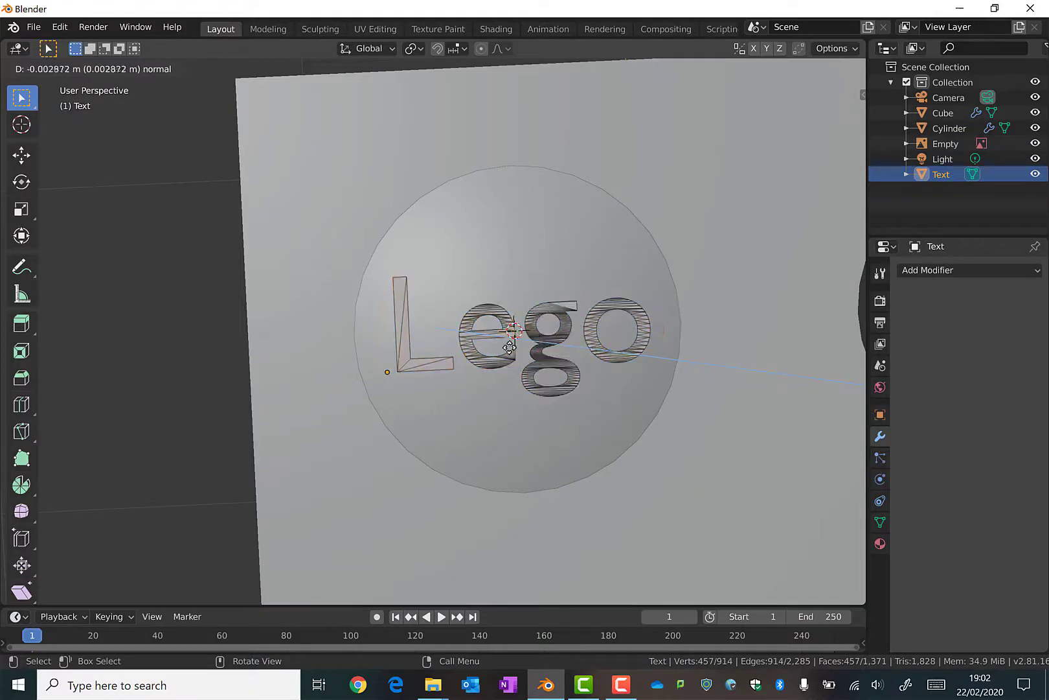
left_click(442, 398)
Step: Lower the extruded top faces along Z so the letters stand only slightly above the stud, and return to Object Mode
middle_click_drag(436, 410, 535, 274)
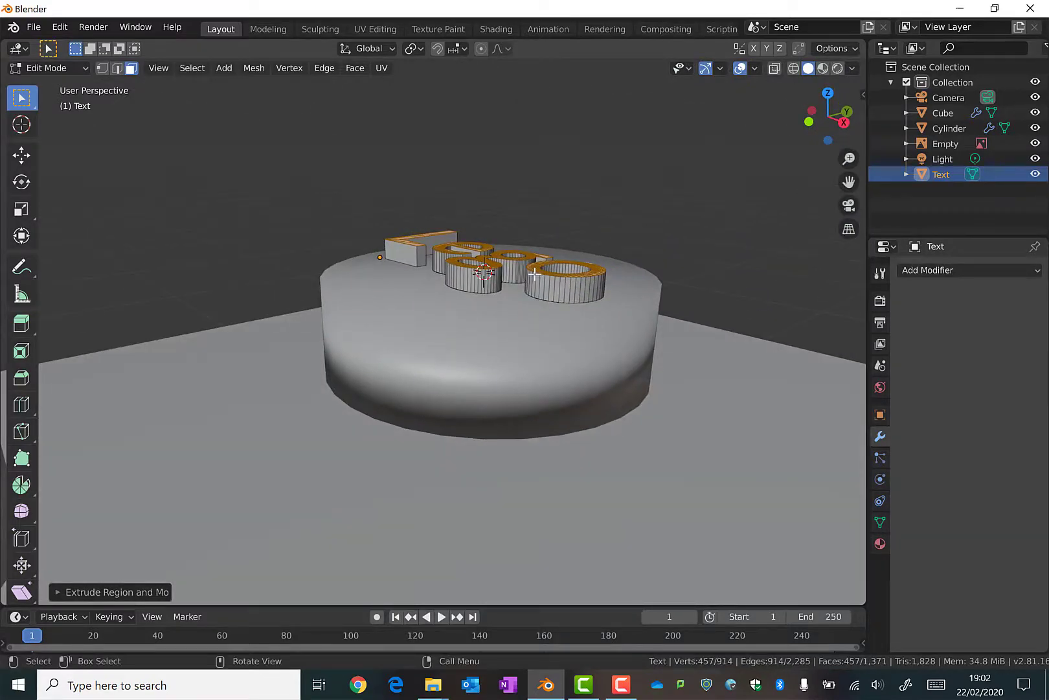
key("g")
key("z")
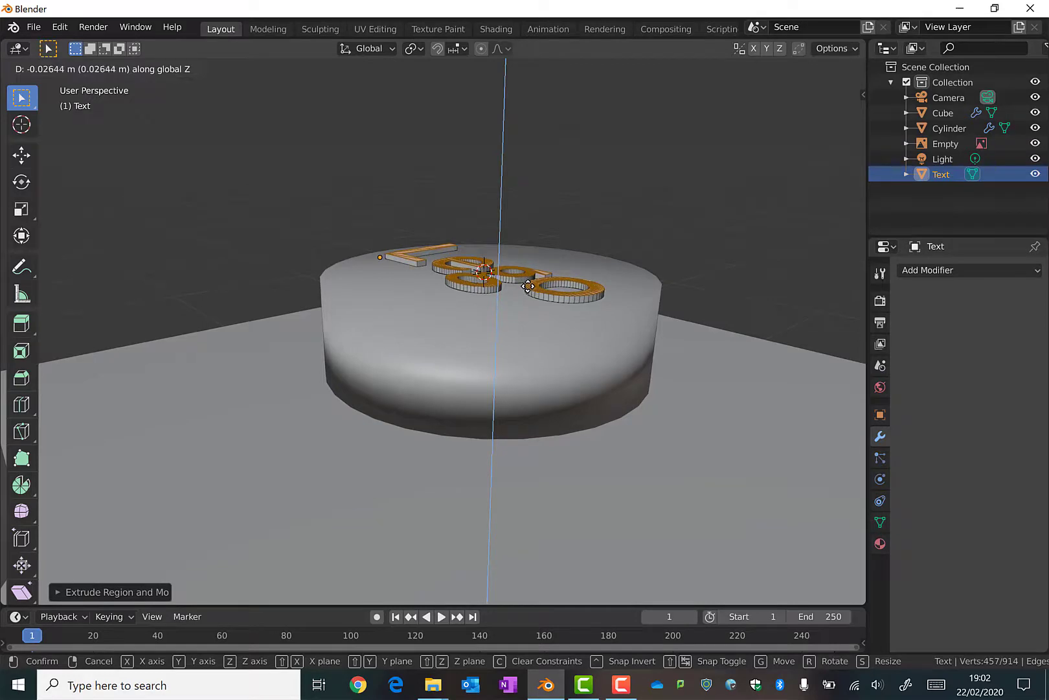
left_click(521, 296)
middle_click_drag(516, 303, 601, 427)
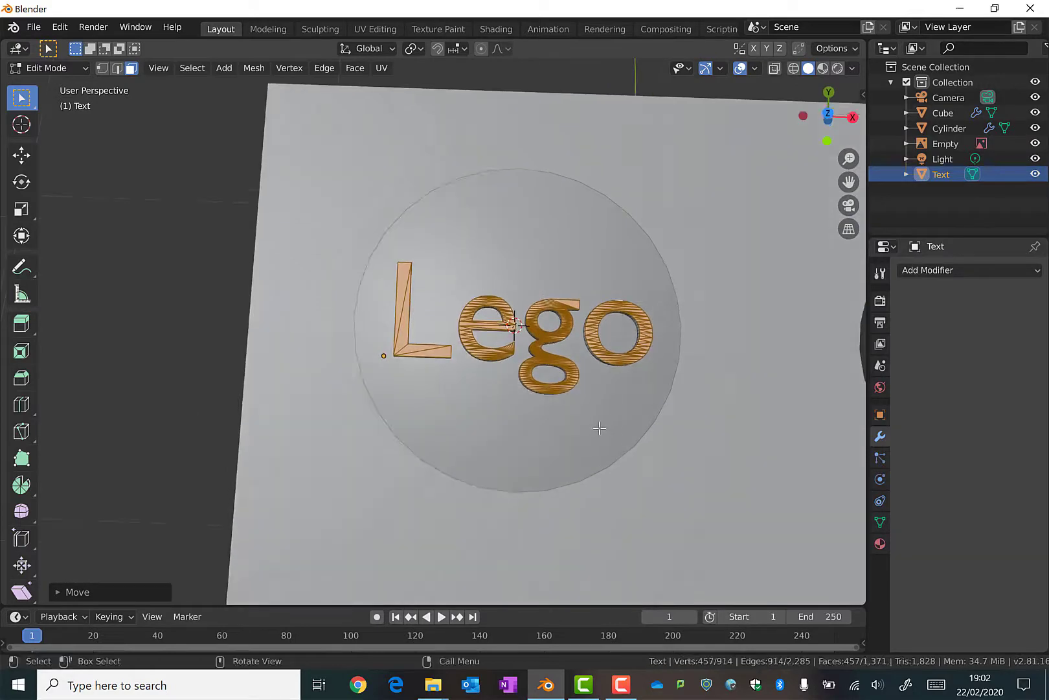
key("Tab")
middle_click_drag(518, 400, 526, 235)
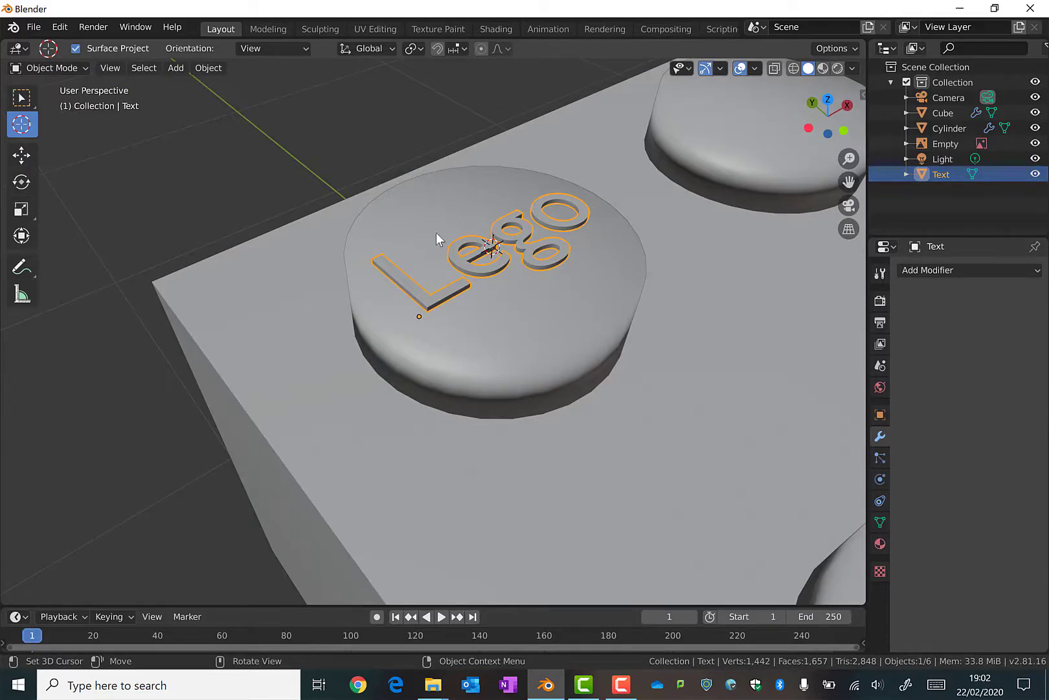
Step: Add the original stud to the selection as the active object and join the Lego lettering into it
left_click(450, 205)
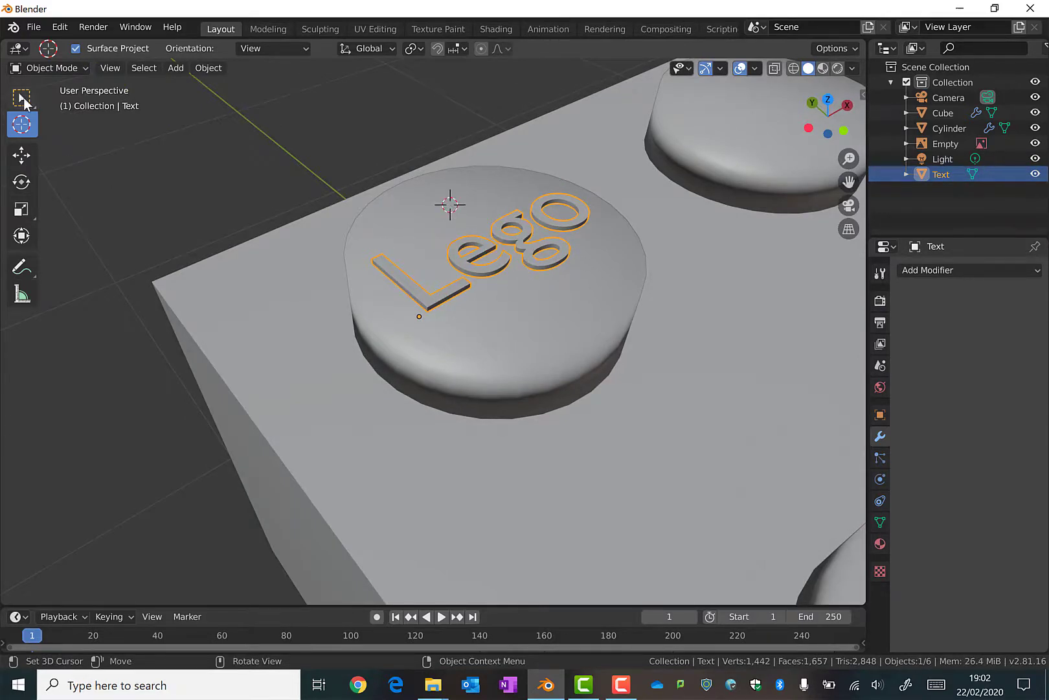
left_click(22, 99)
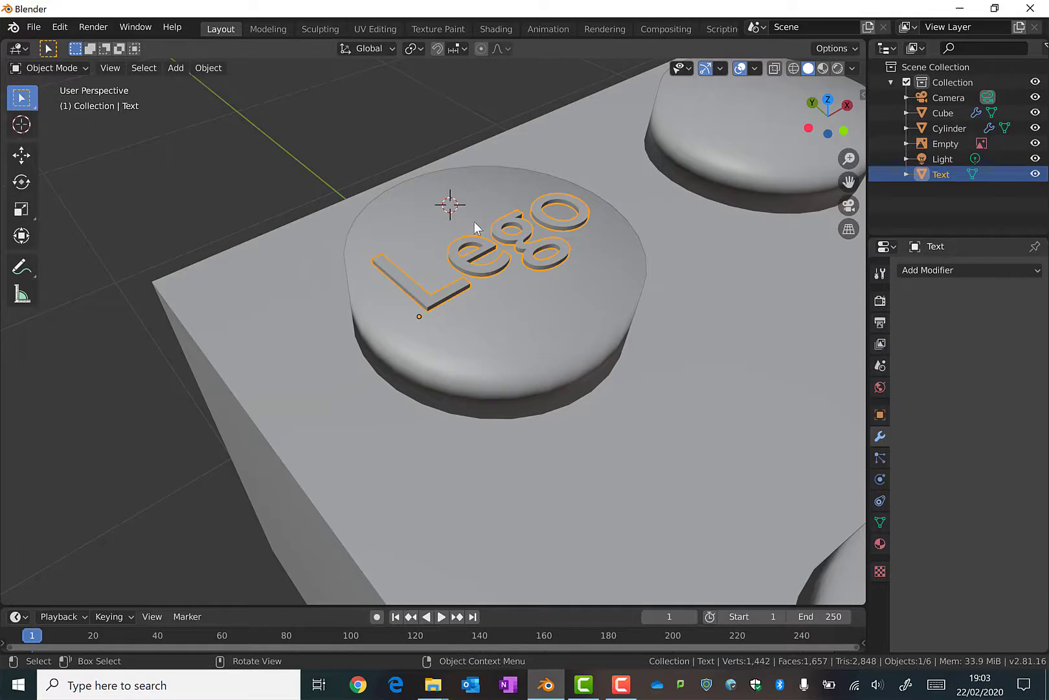
left_click(554, 322, "shift")
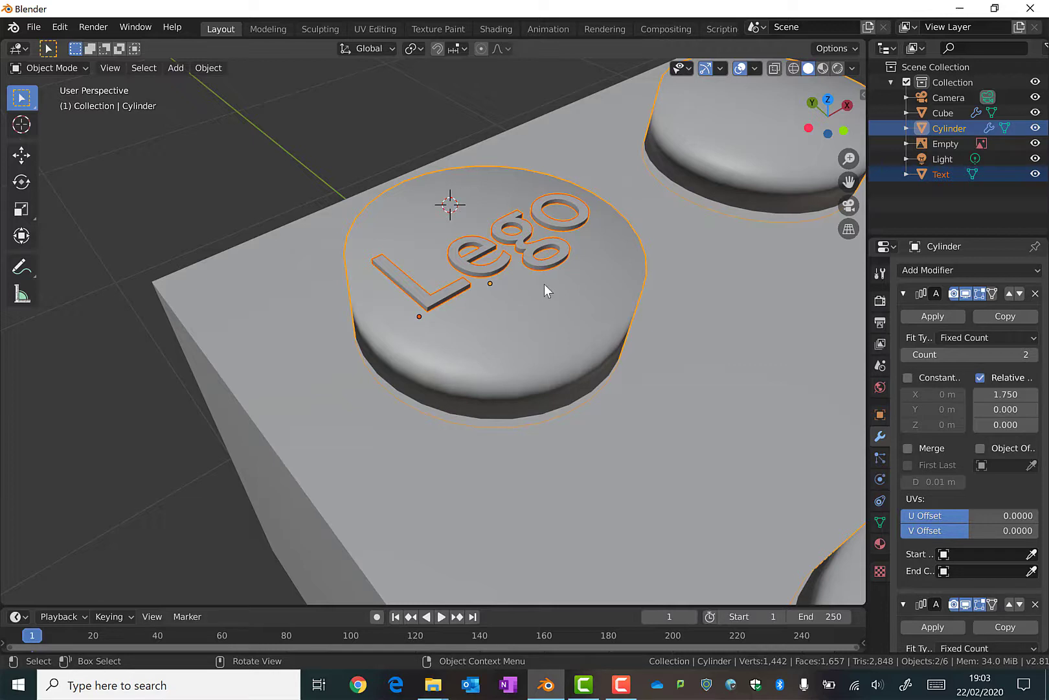
key("ctrl+j")
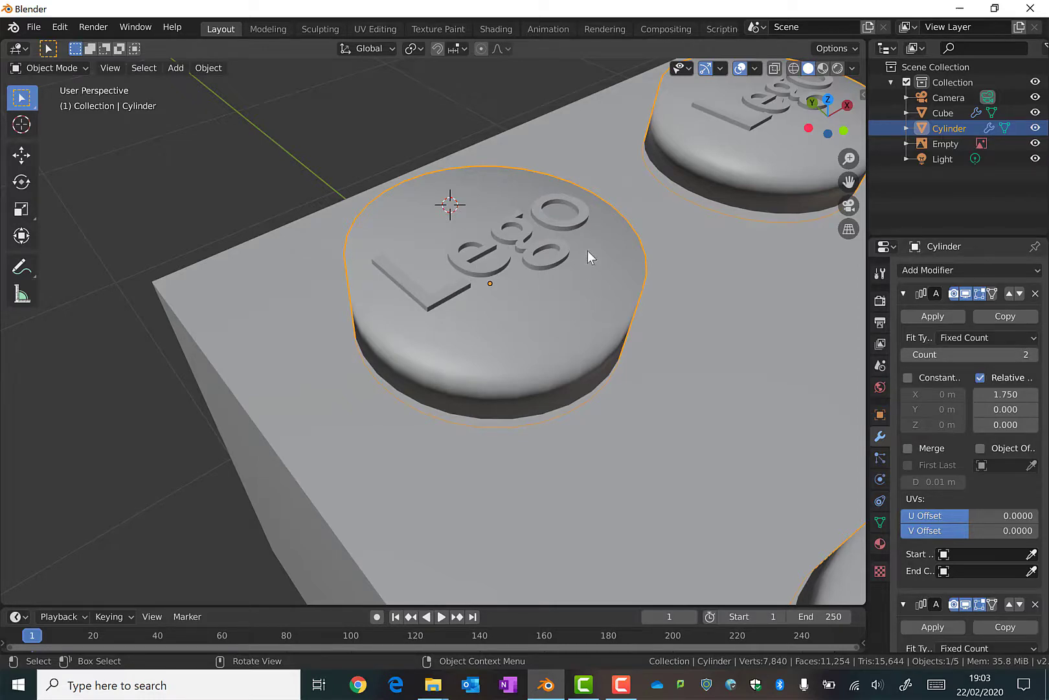
scroll(595, 281, "down", 6)
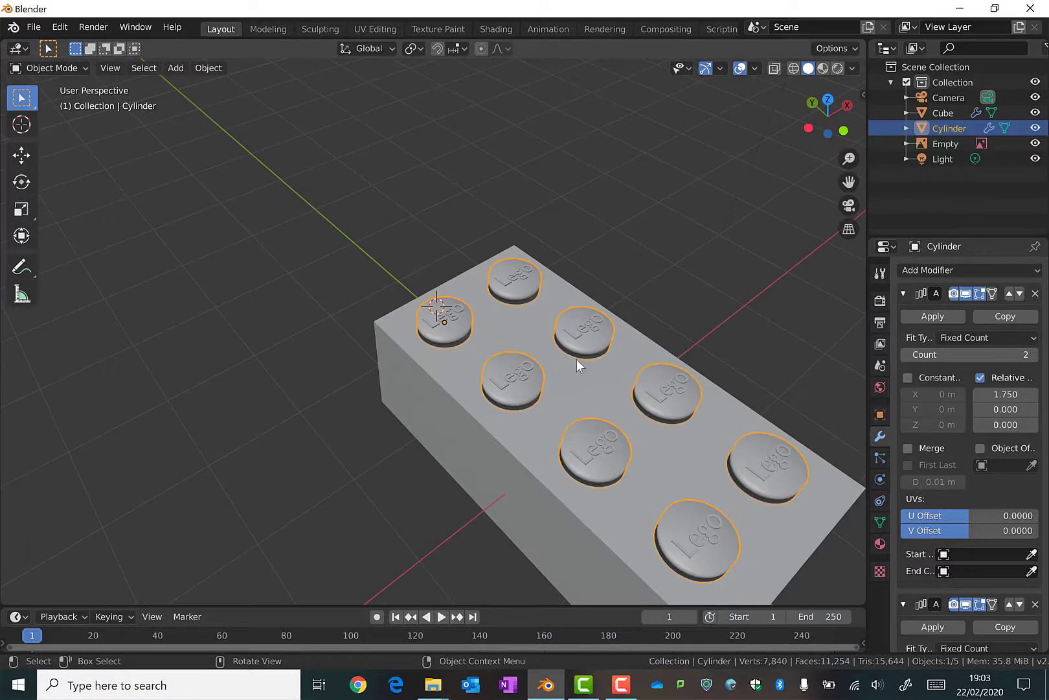
middle_click_drag(637, 321, 560, 413)
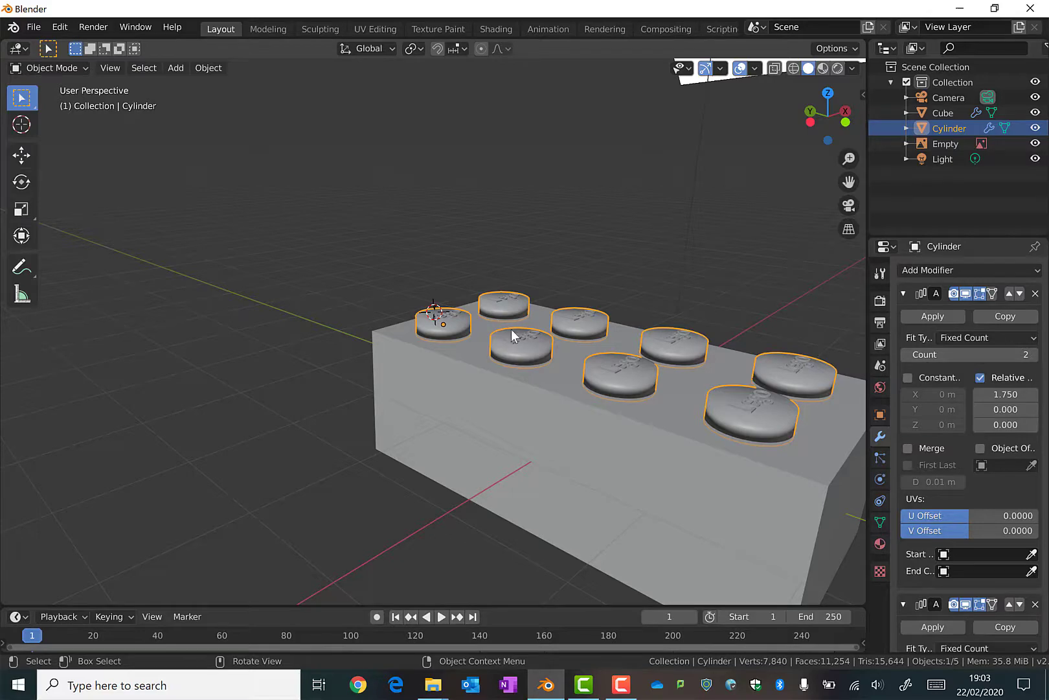
middle_click_drag(512, 335, 525, 407)
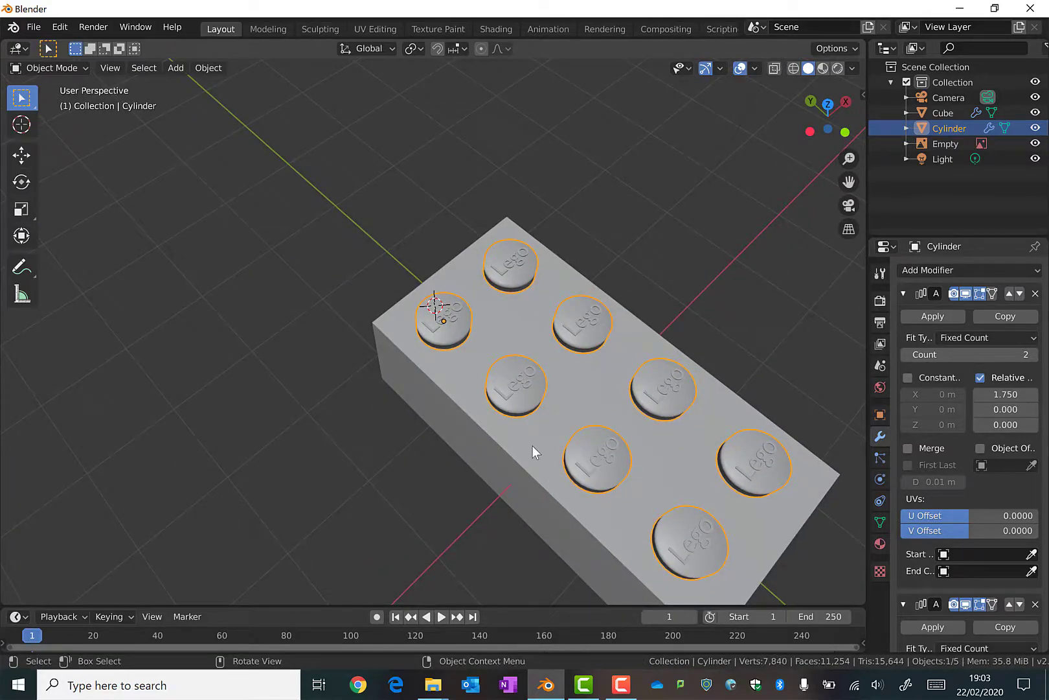
Step: In bottom orthographic view, place the 3D cursor on the brick's centre line, between the two stud rows farthest from the original stud
key("KP_5")
key("KP_7")
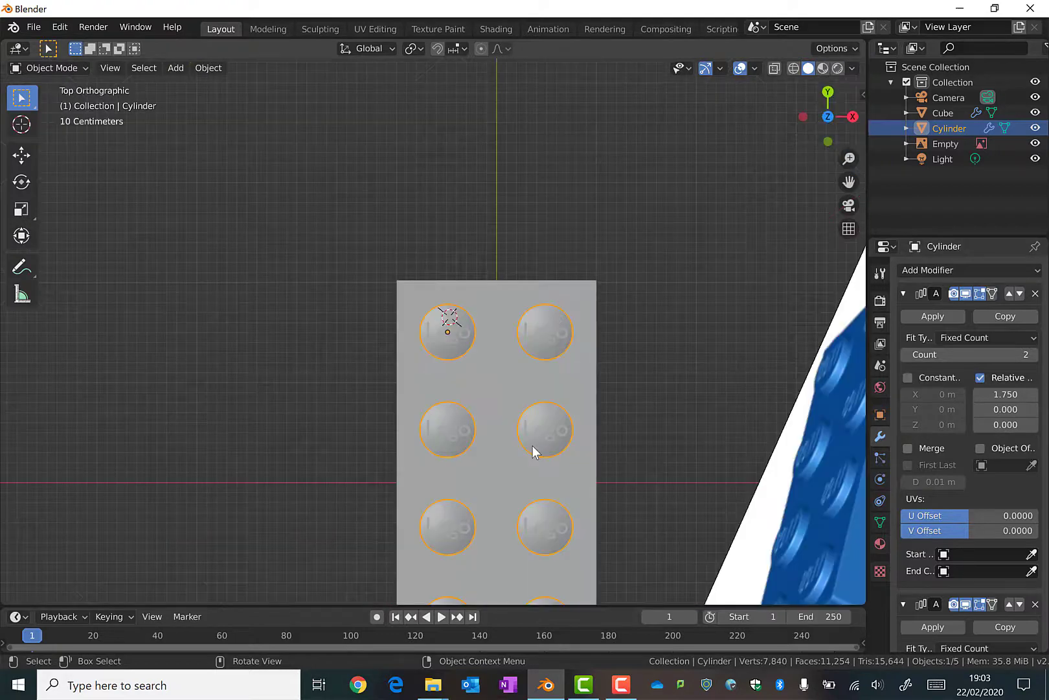
key("ctrl+KP_7")
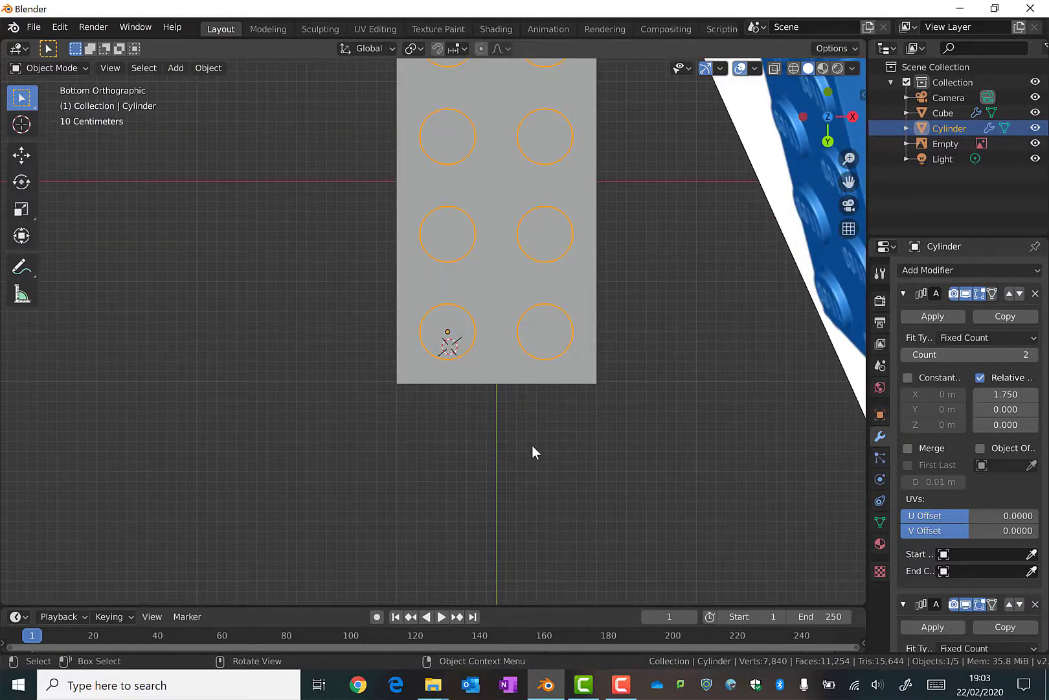
scroll(597, 271, "up", 3)
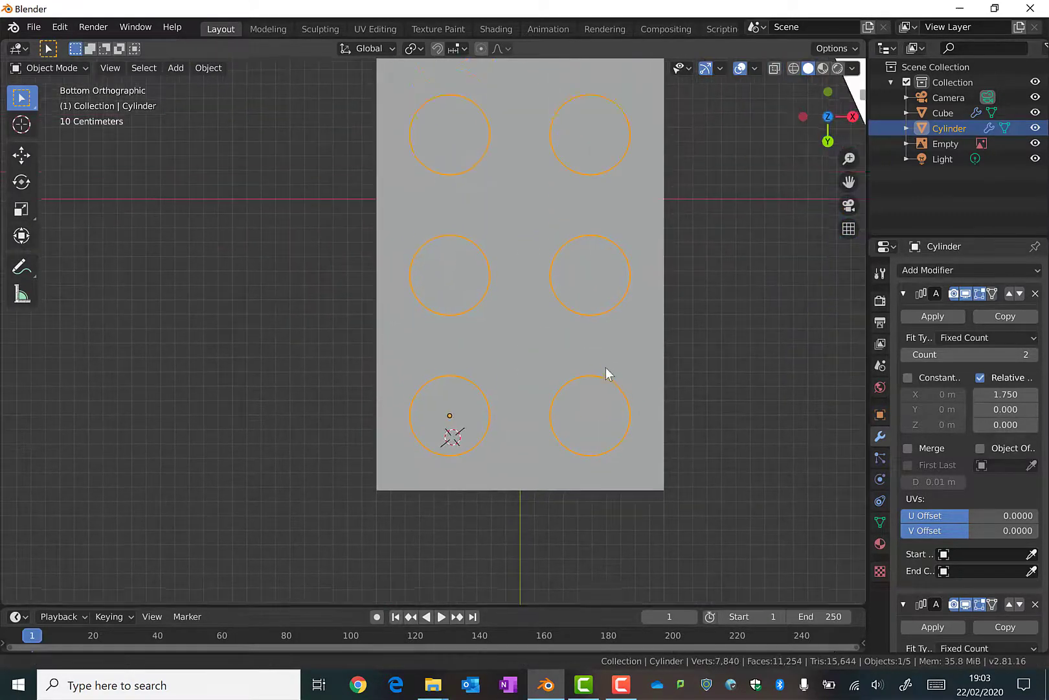
left_click(21, 124)
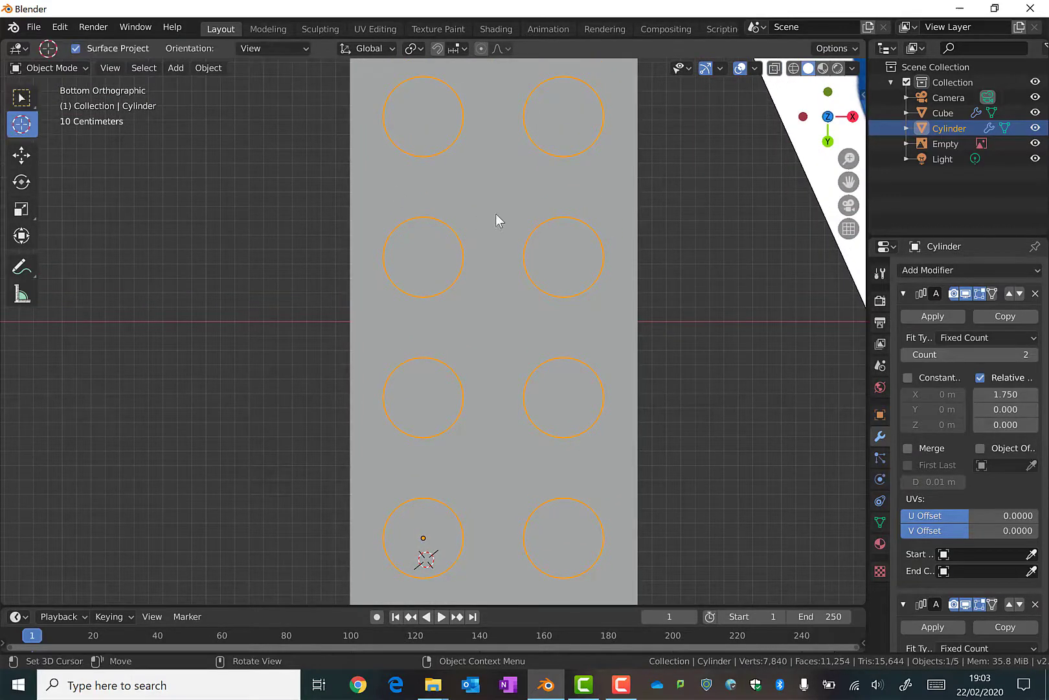
left_click(495, 191)
Step: Add a mesh cylinder at the 3D cursor and scale it down to about half its size
left_click(175, 68)
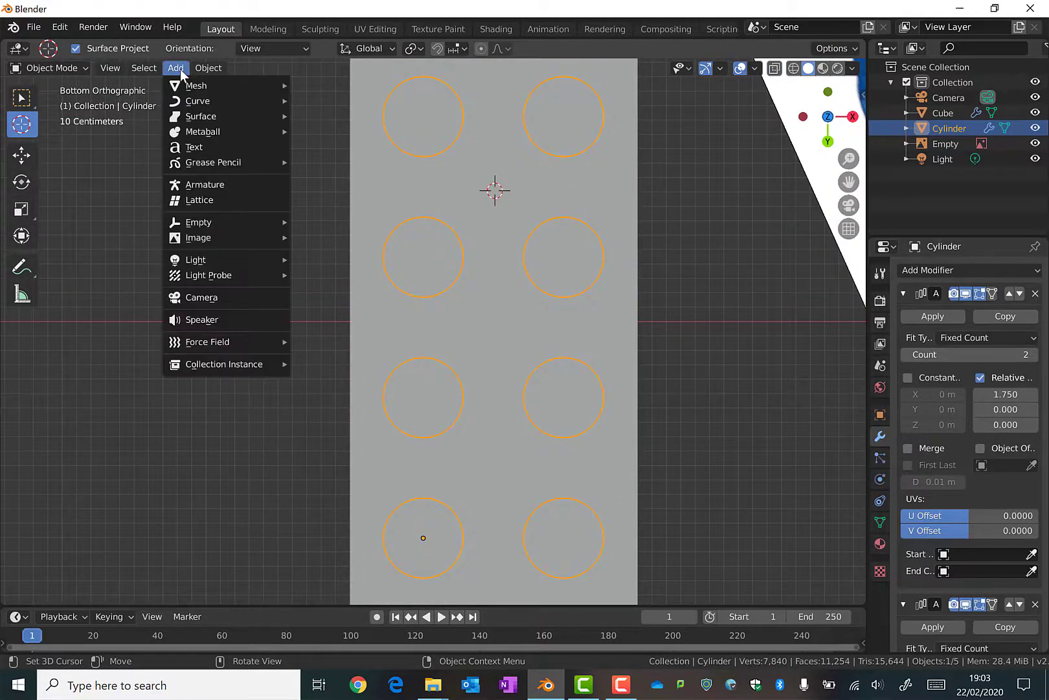
mouse_move(228, 92)
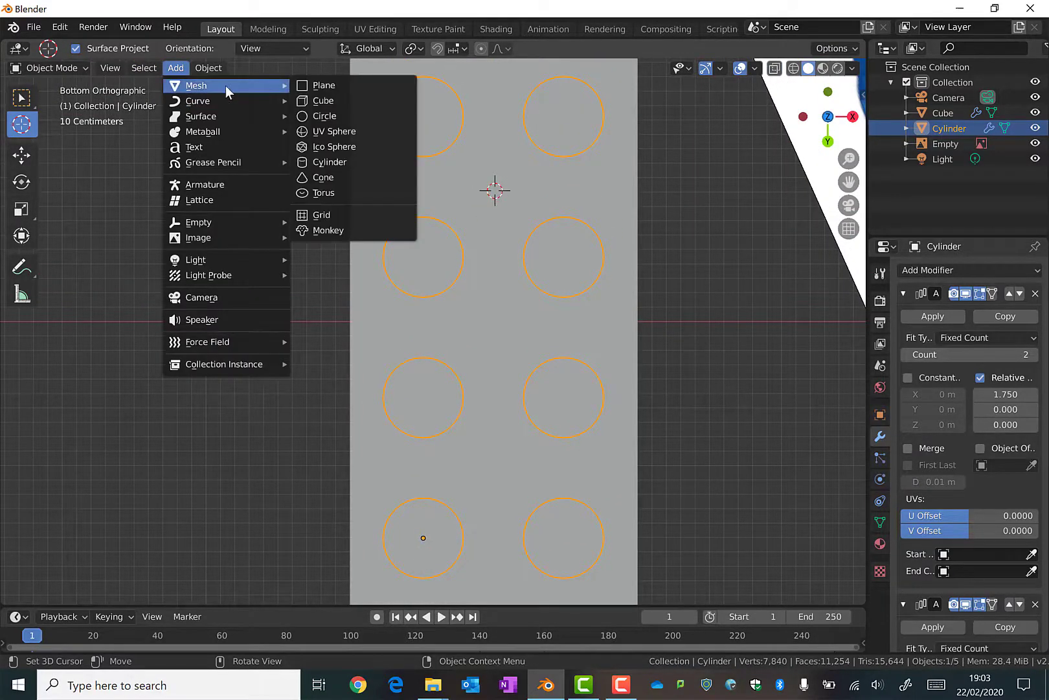
left_click(337, 162)
key("s")
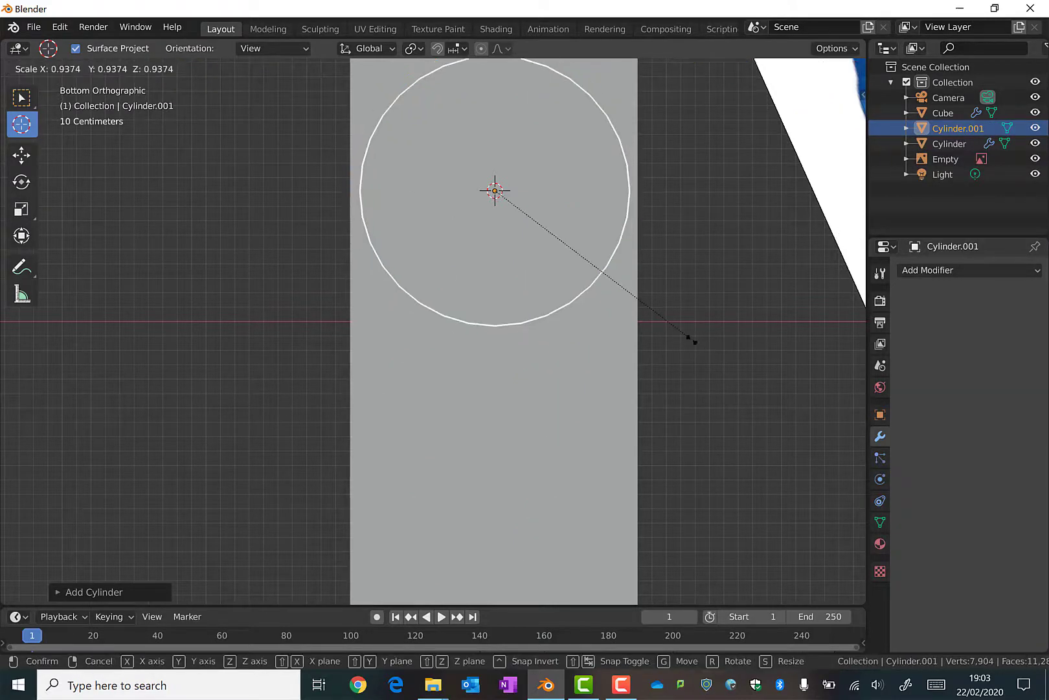
left_click(592, 274)
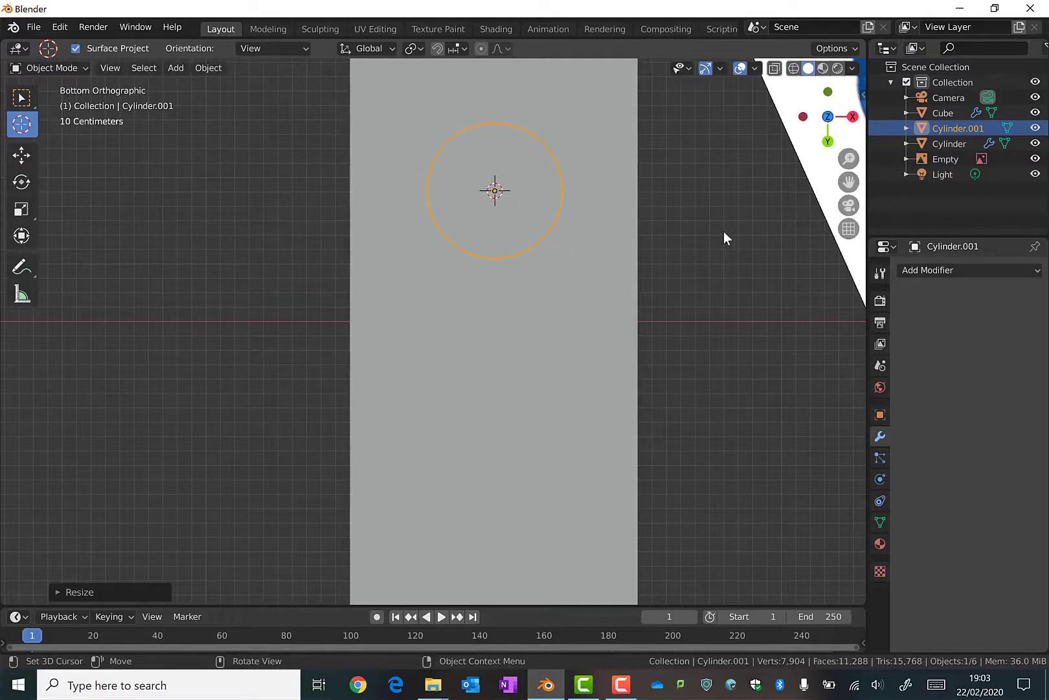
Step: Compare the new cylinder with the arrayed studs and scale it down slightly more to fit between them
left_click(958, 145)
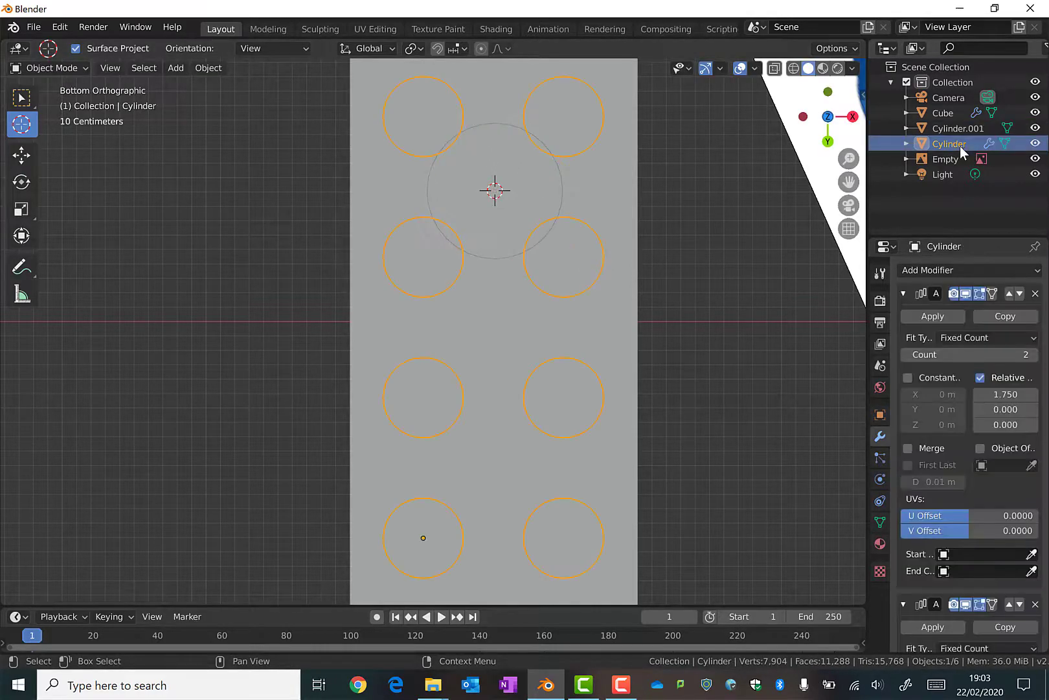
left_click(952, 129)
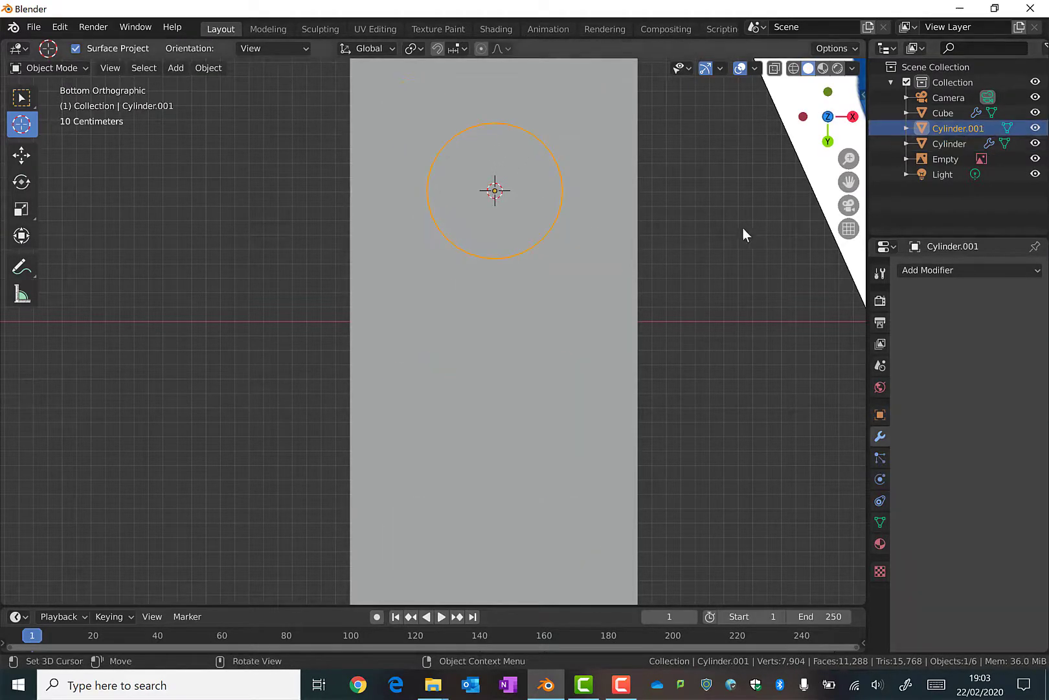
key("s")
left_click(707, 309)
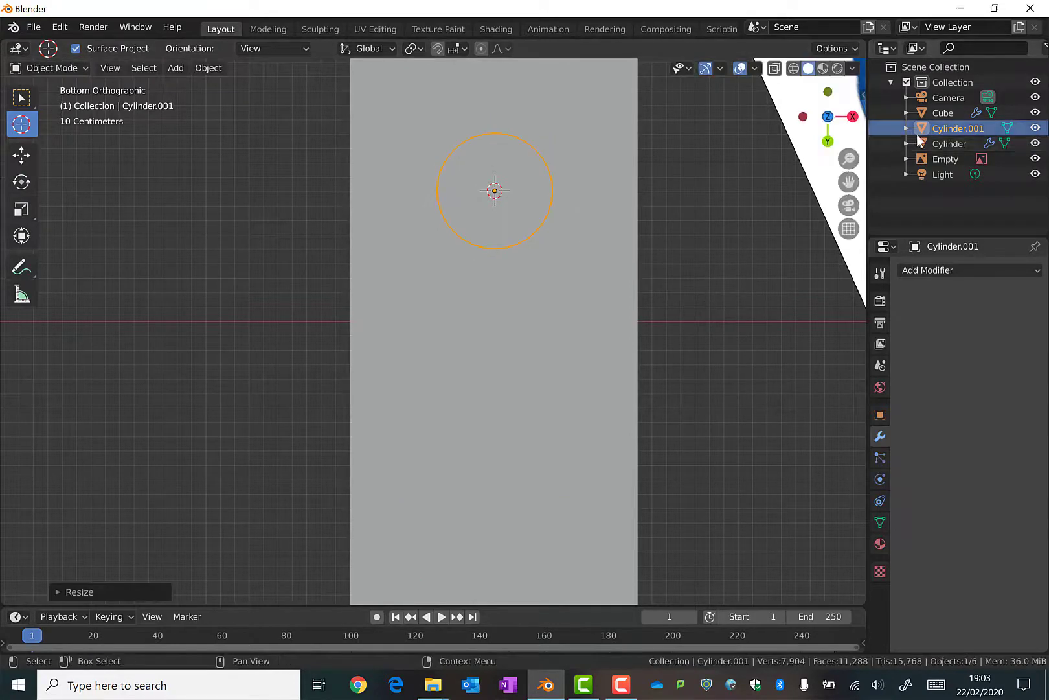
Step: Compare the new cylinder with the stud array and nudge it slightly along Y to centre it between the four surrounding studs
left_click(938, 144)
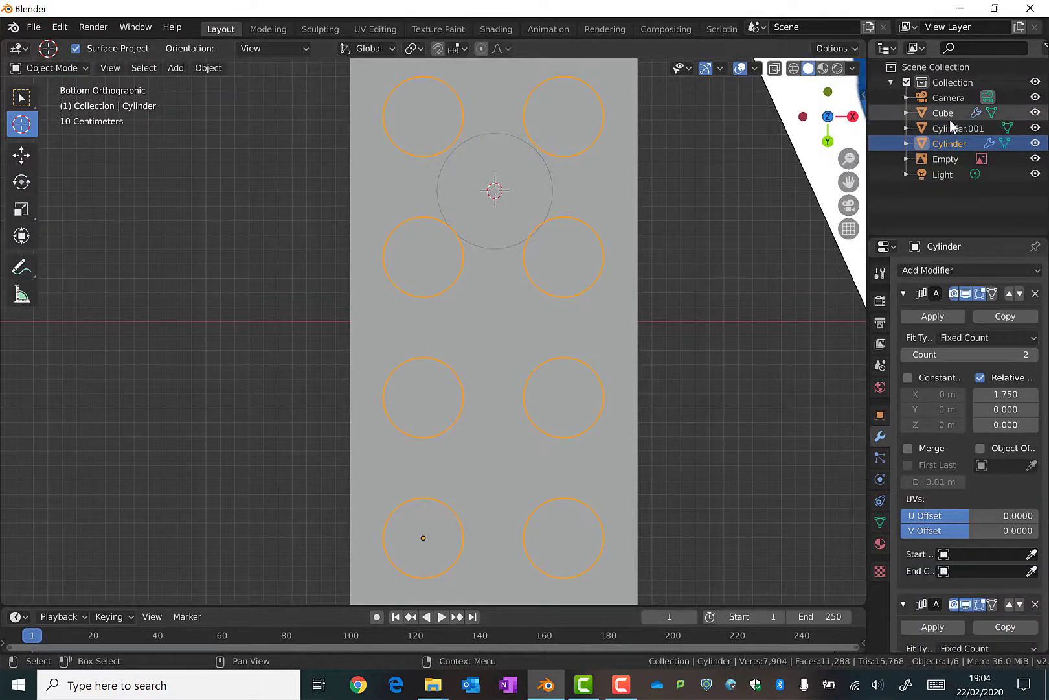
left_click(998, 128)
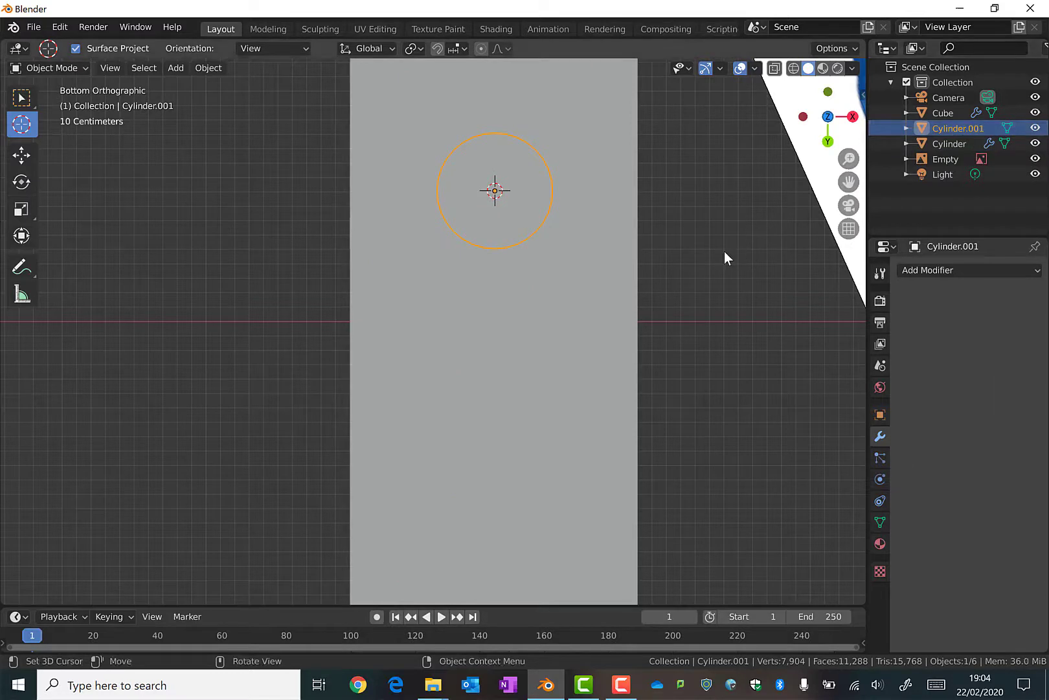
key("g")
key("y")
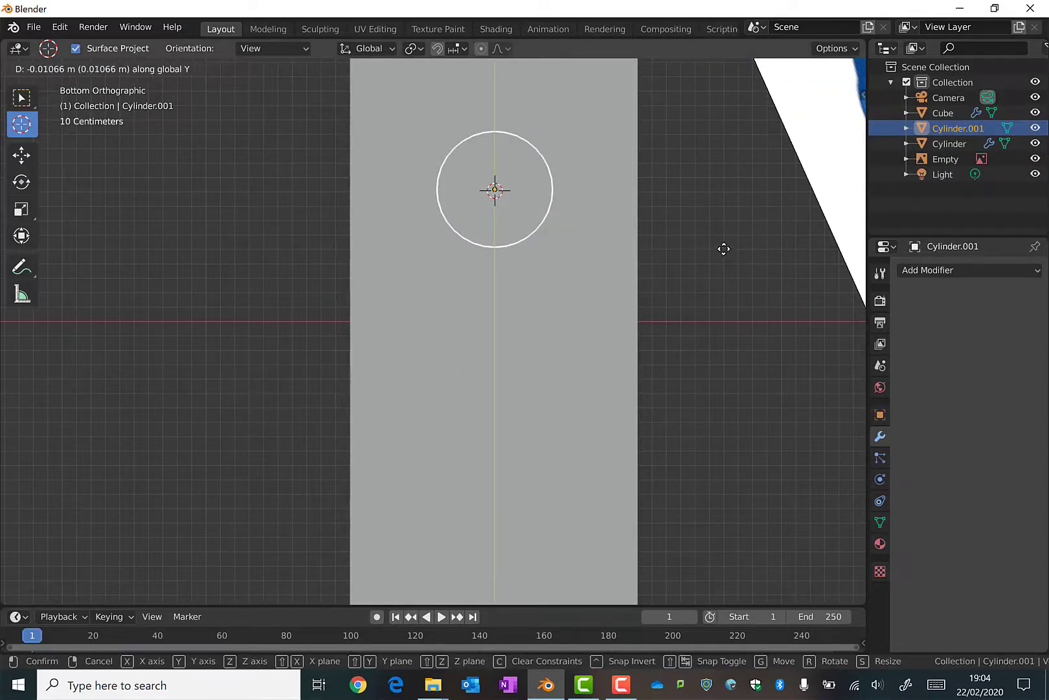
left_click(724, 249)
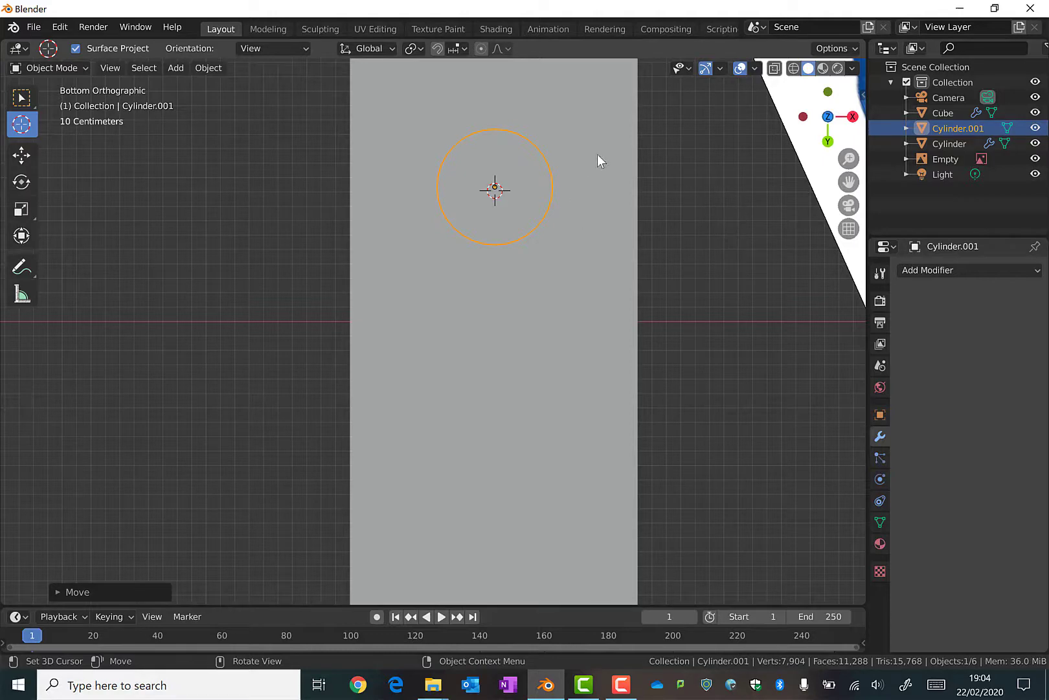
Step: Move the new cylinder down along Z into the brick's body
middle_click_drag(721, 143, 717, 308)
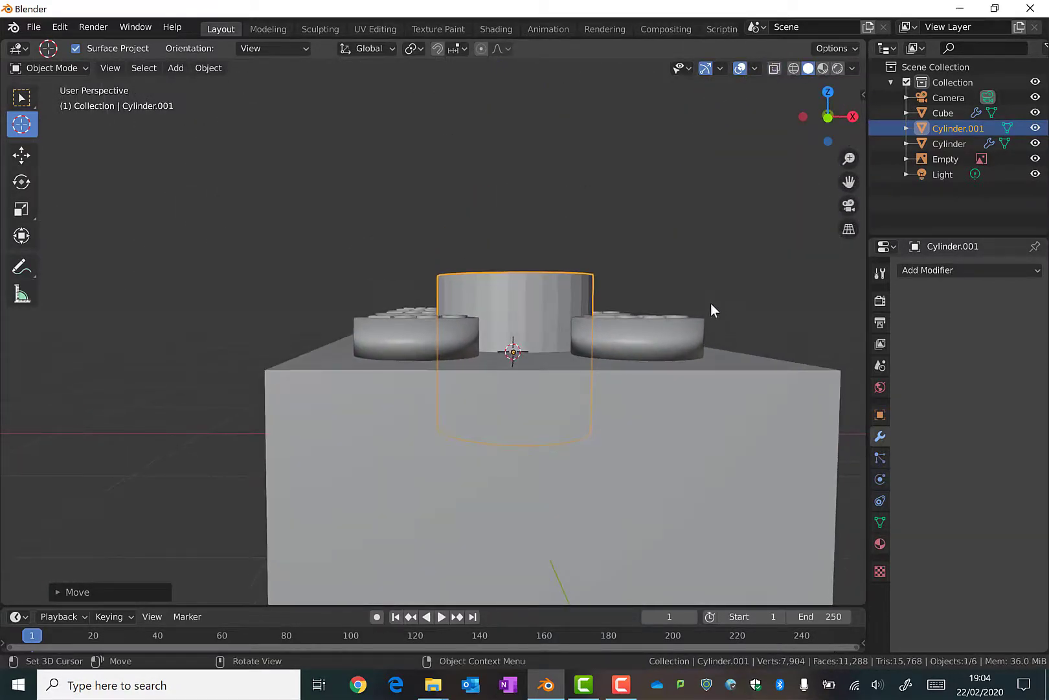
key("s")
key("z")
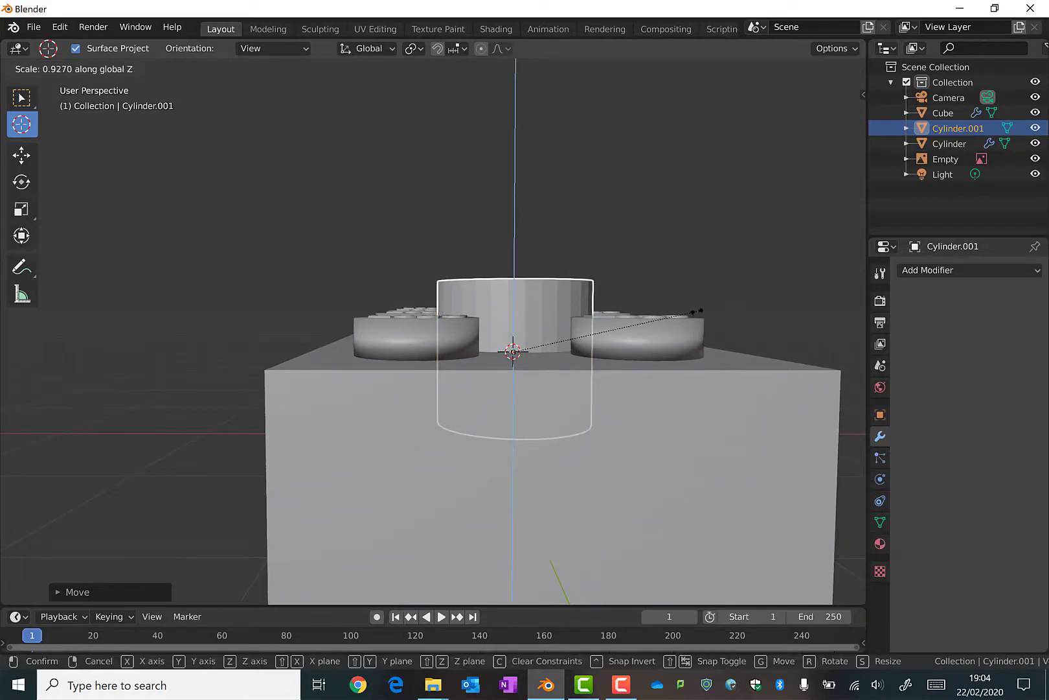
right_click(696, 312)
key("g")
key("z")
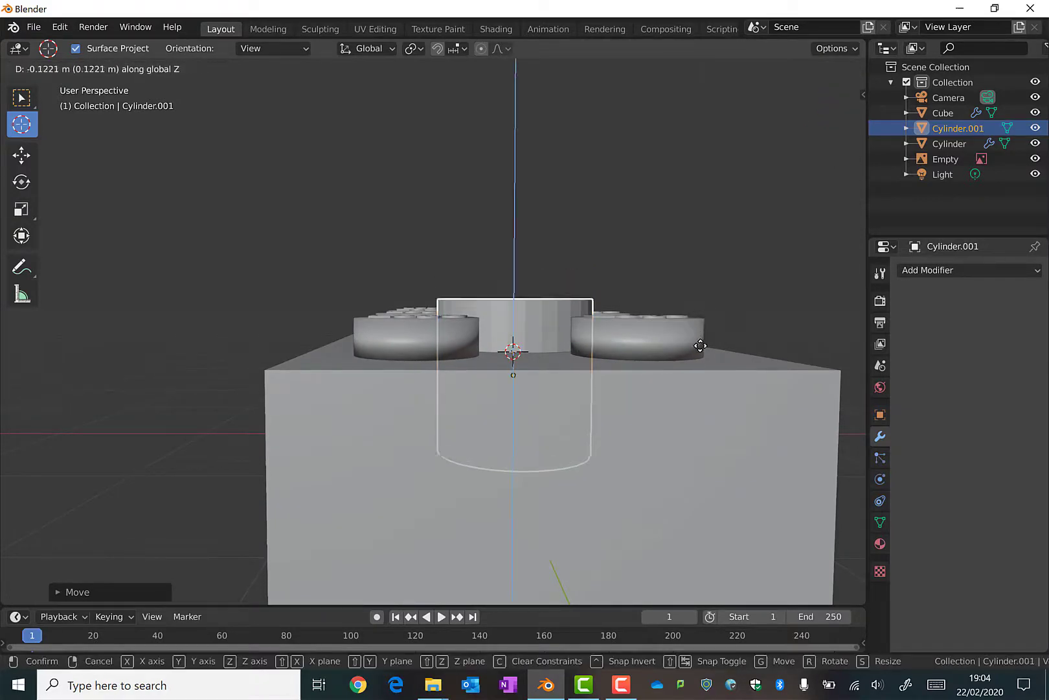
left_click(699, 384)
Step: In front view, stretch the cylinder along Z and lower it so it spans nearly the brick's full height
middle_click_drag(699, 384, 696, 352)
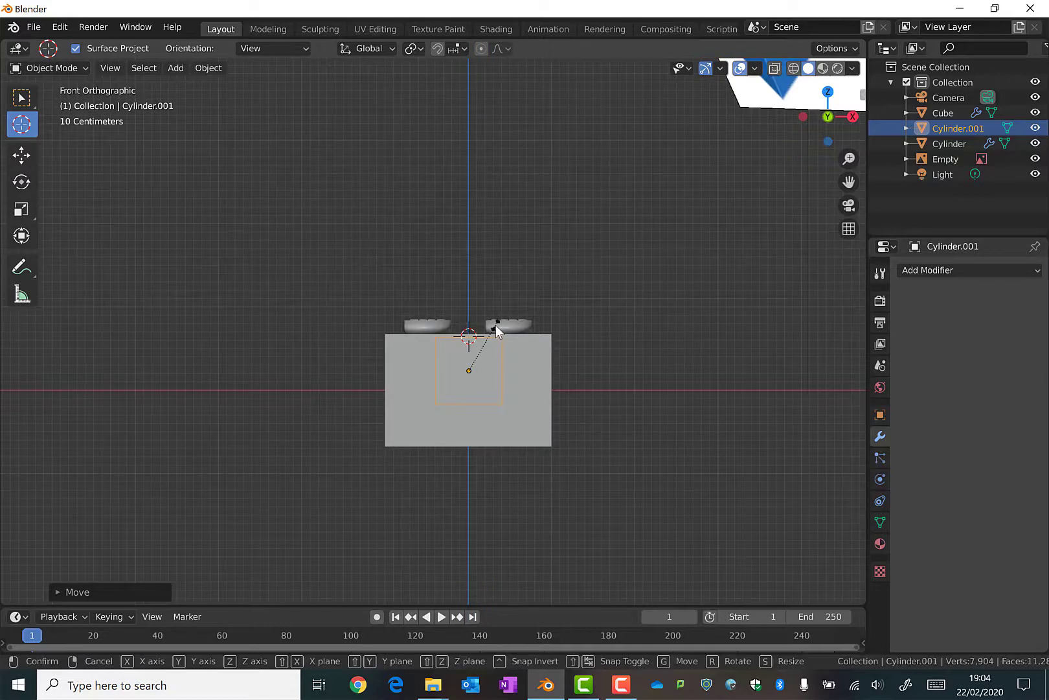
key("s")
key("z")
left_click(510, 314)
key("g")
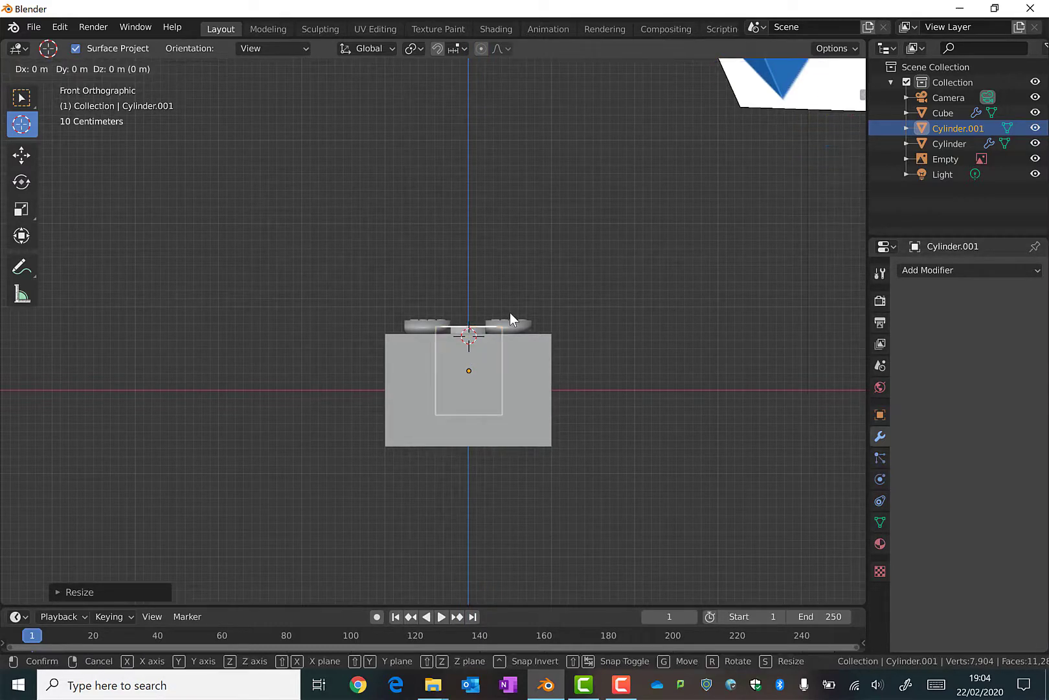
key("z")
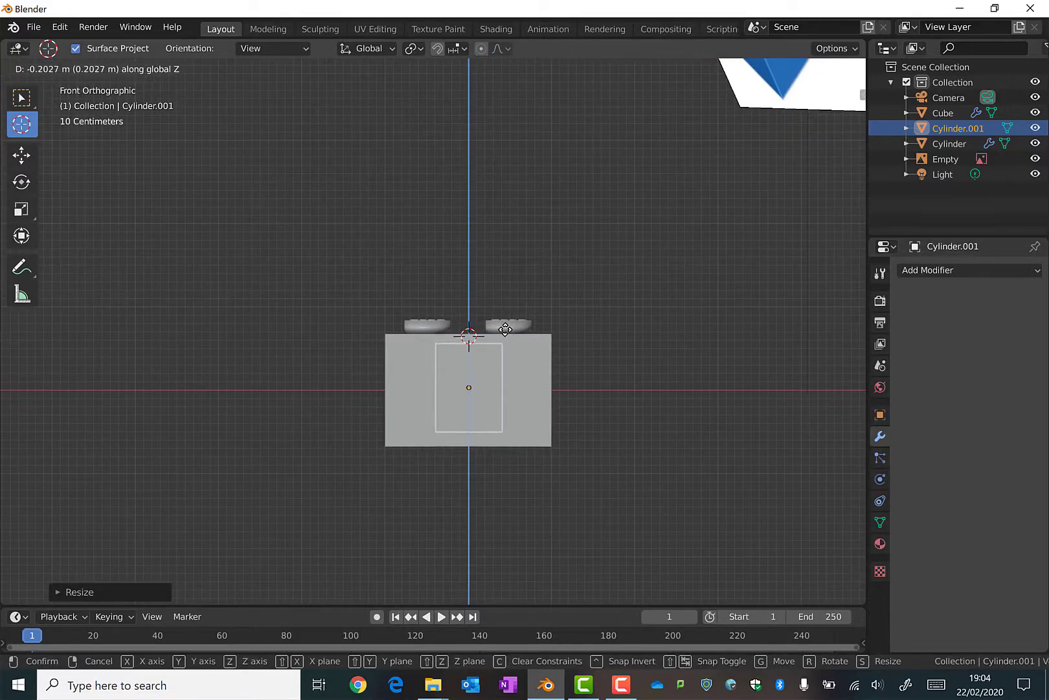
left_click(506, 329)
key("s")
key("z")
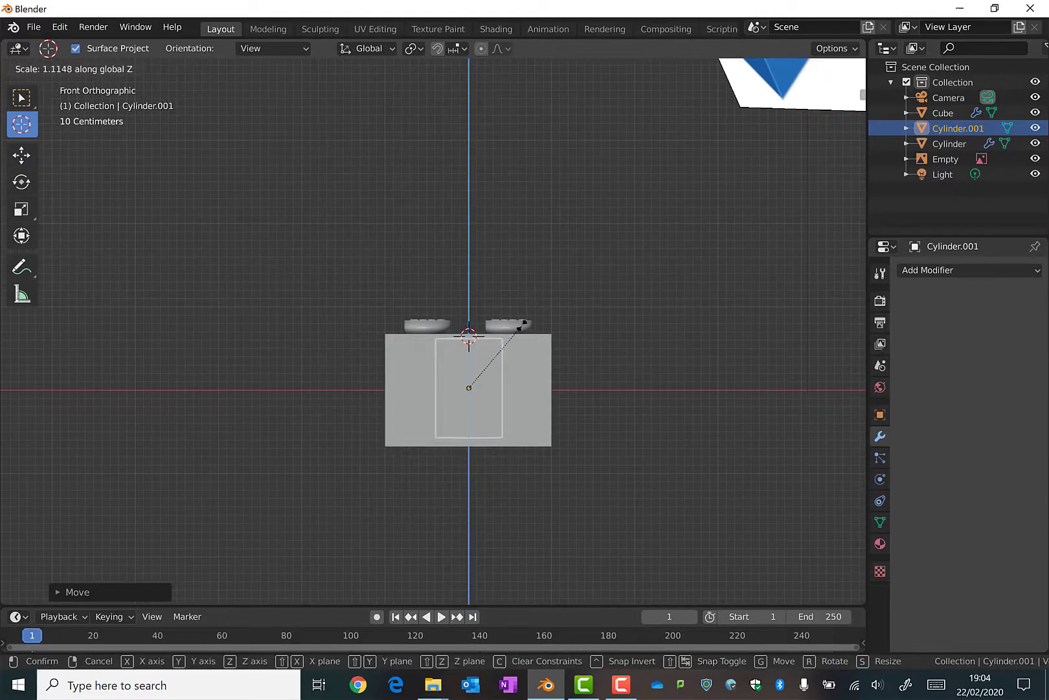
left_click(530, 323)
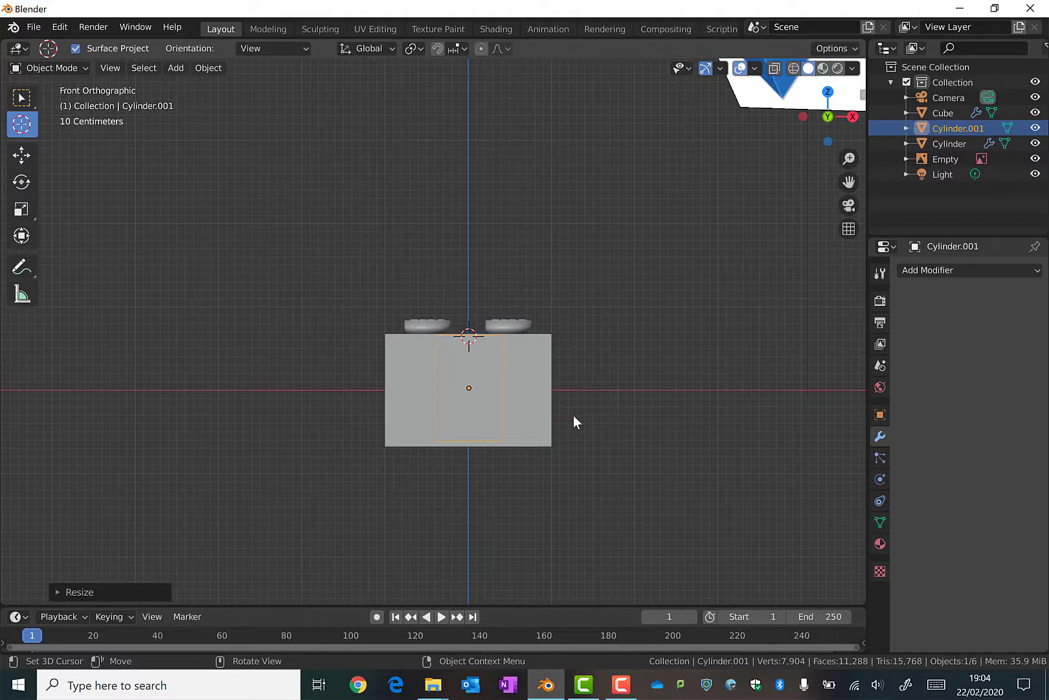
Step: Apply smooth shading to the underside cylinder
middle_click_drag(574, 416, 545, 375)
middle_click_drag(538, 265, 427, 224)
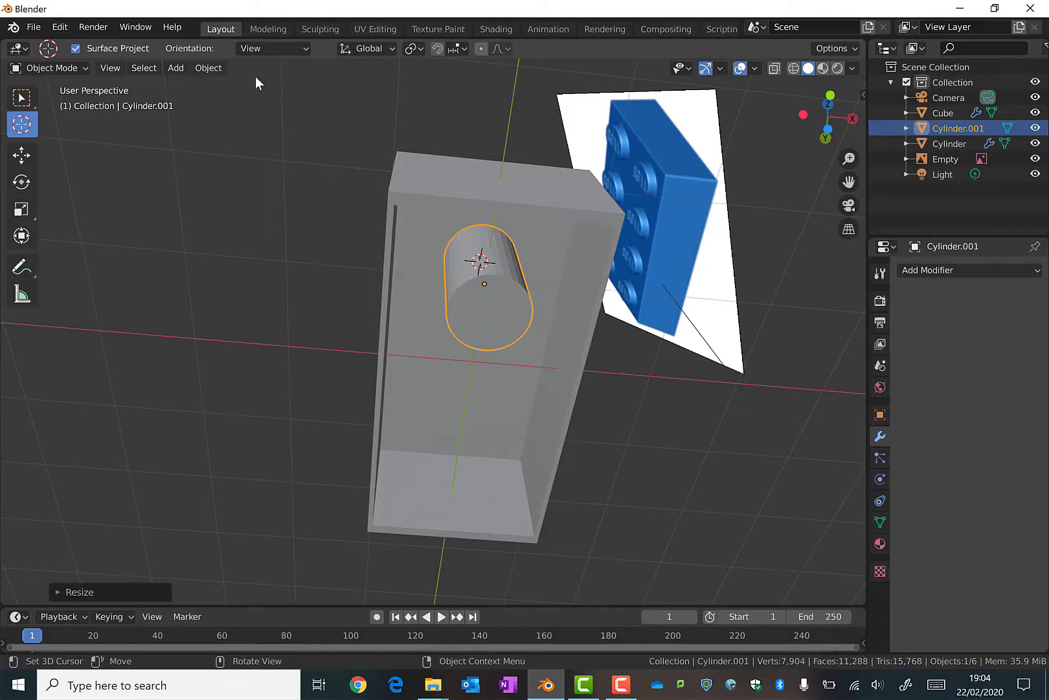
left_click(223, 67)
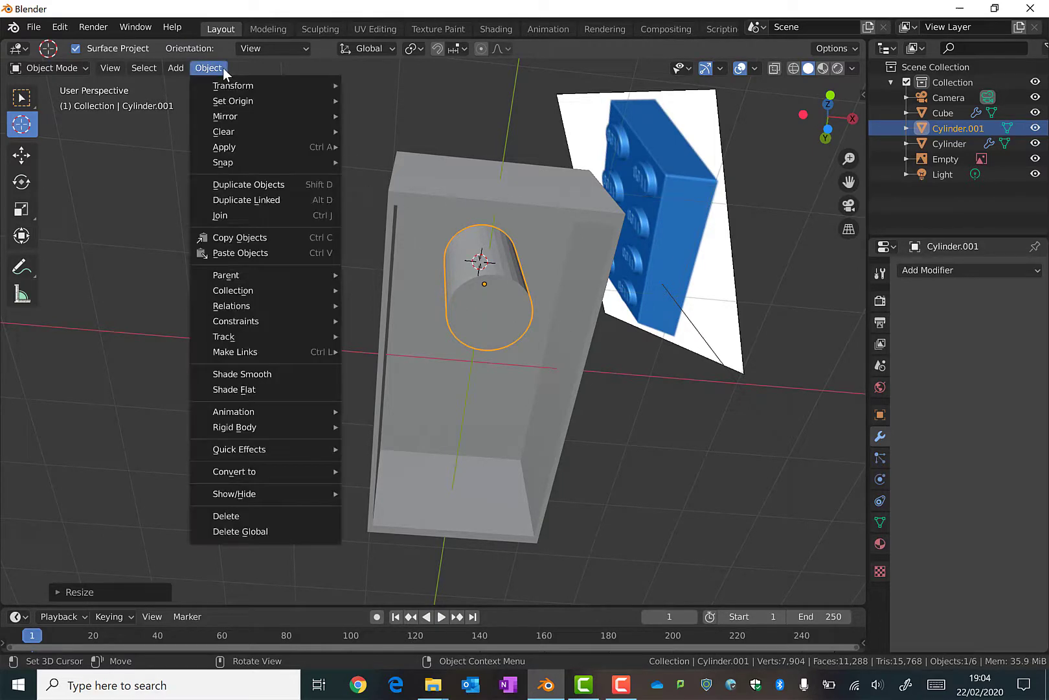
left_click(285, 373)
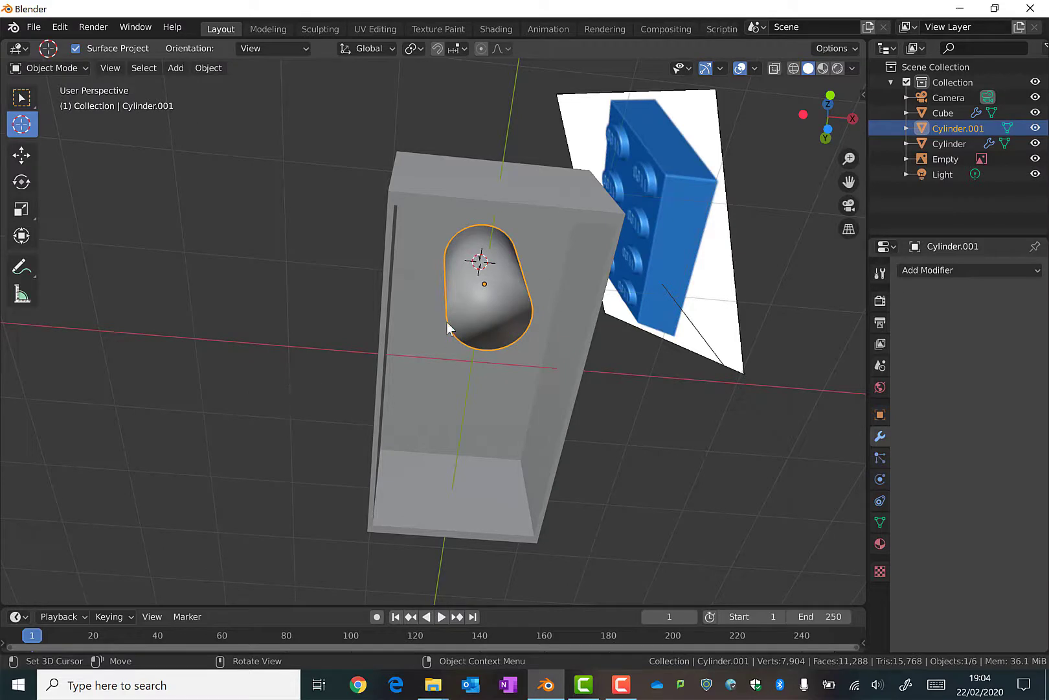
middle_click_drag(447, 328, 493, 259)
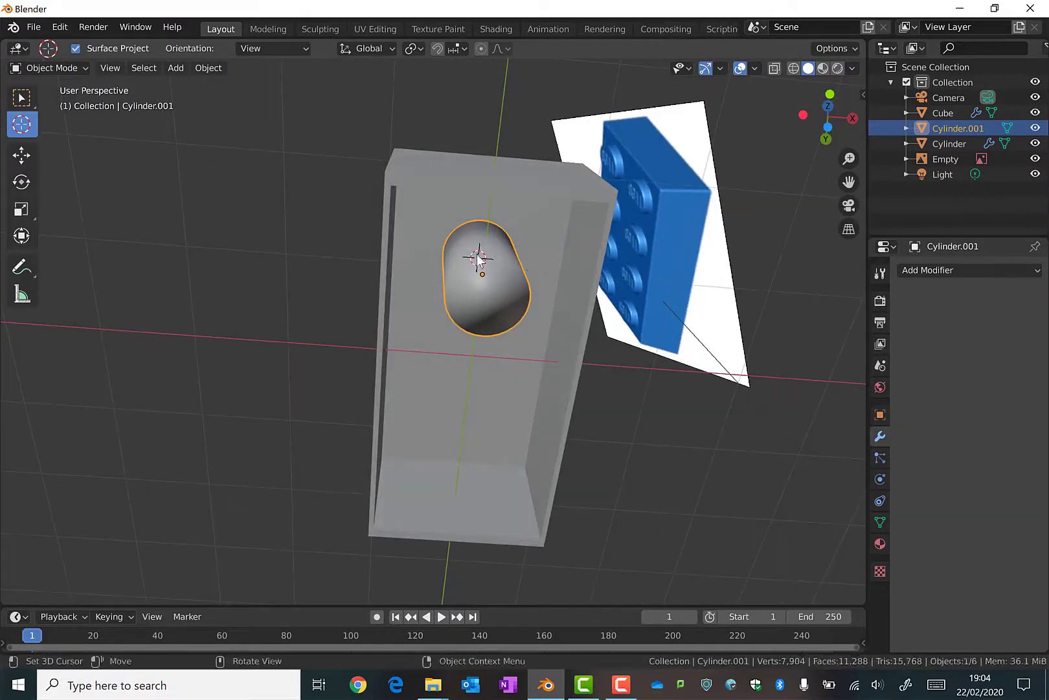
Step: Delete the underside cylinder's end face at the brick's open side in Edit Mode, and return to Object Mode
left_click(77, 68)
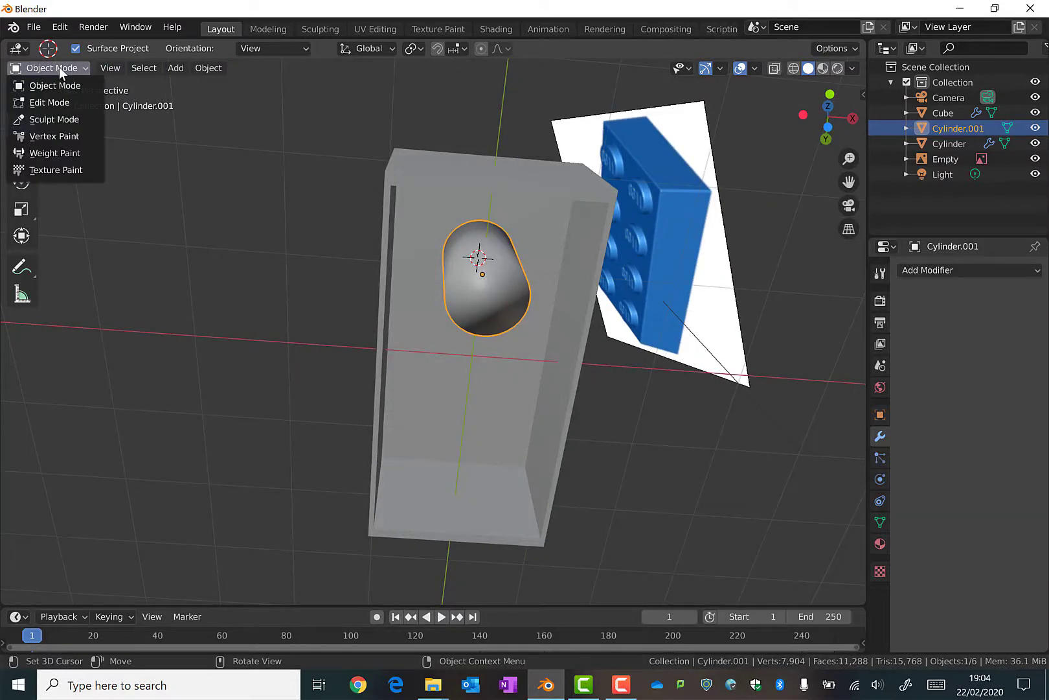
left_click(60, 104)
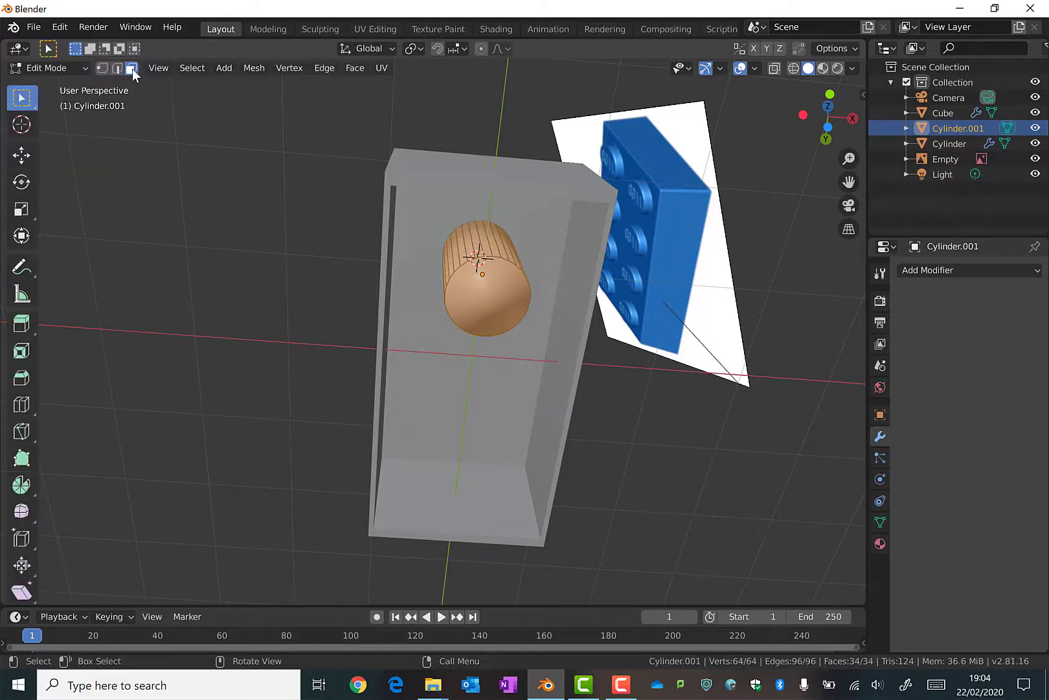
left_click(491, 295)
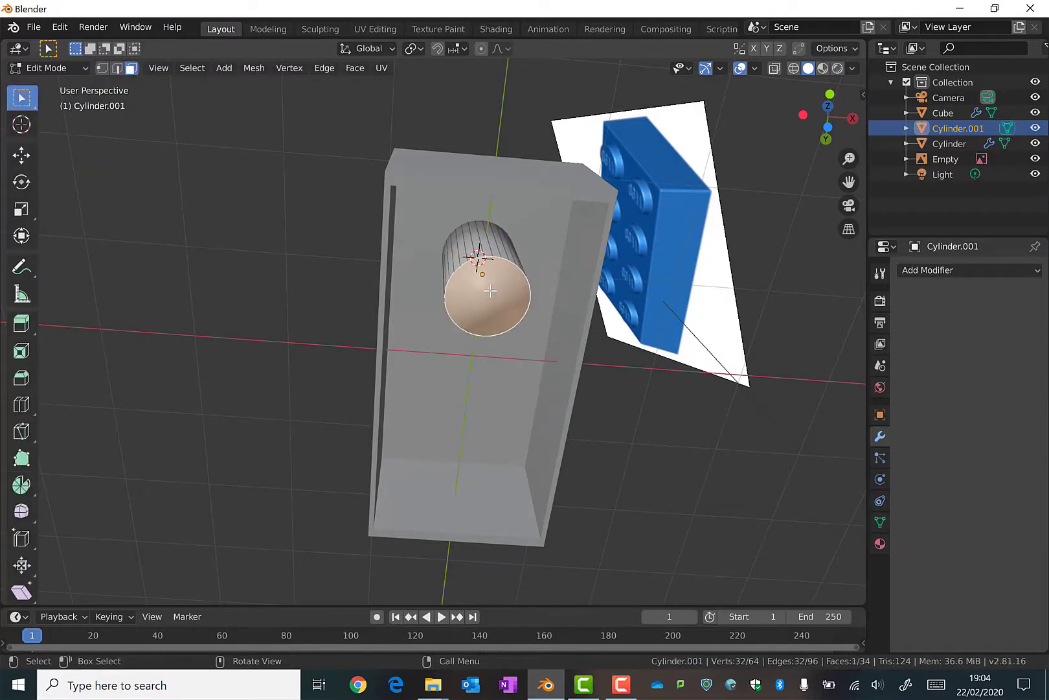
key("x")
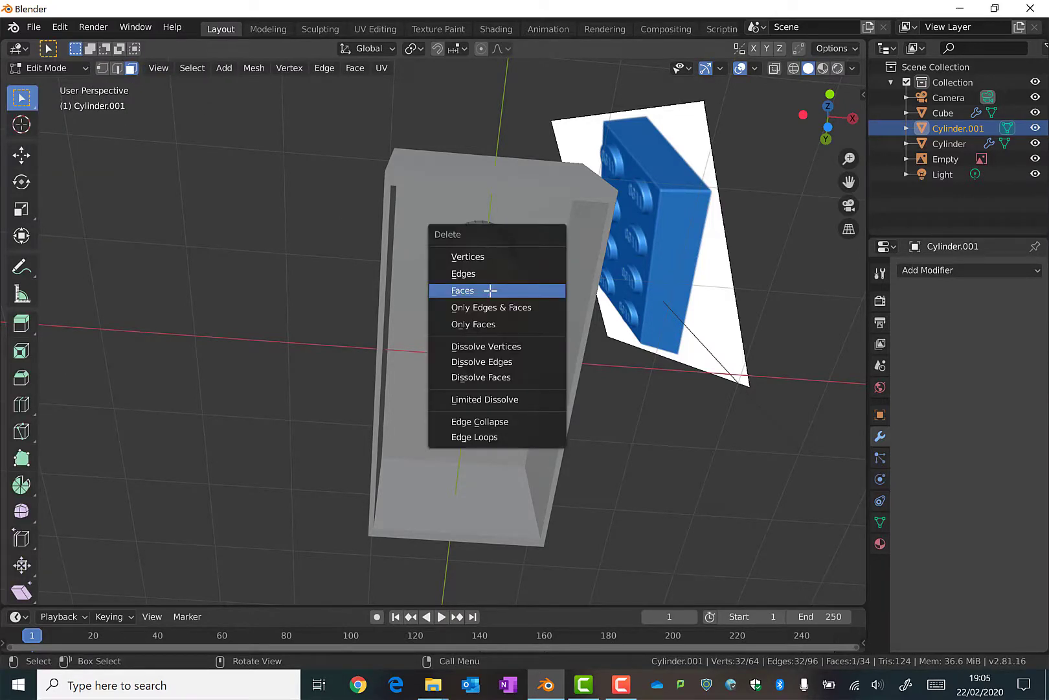
left_click(490, 290)
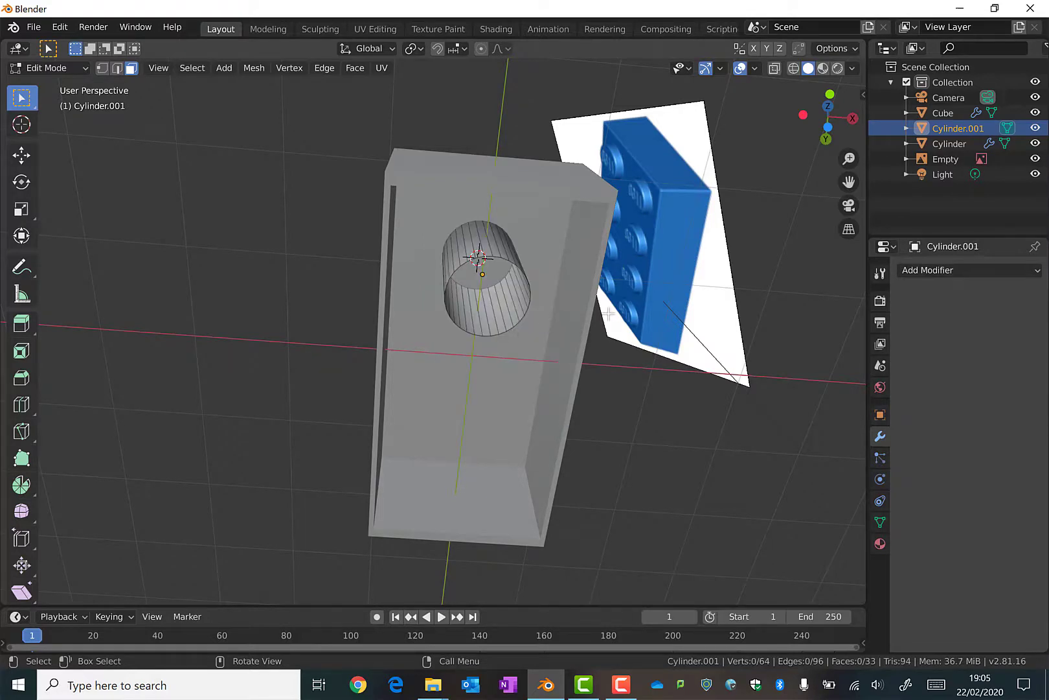
left_click(44, 68)
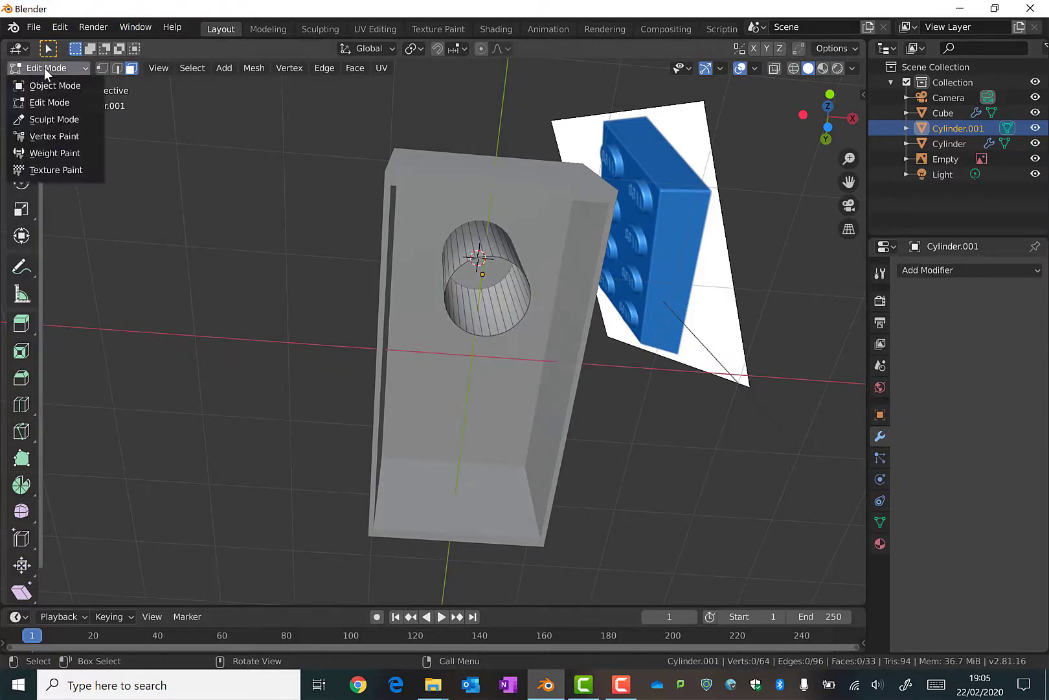
left_click(54, 86)
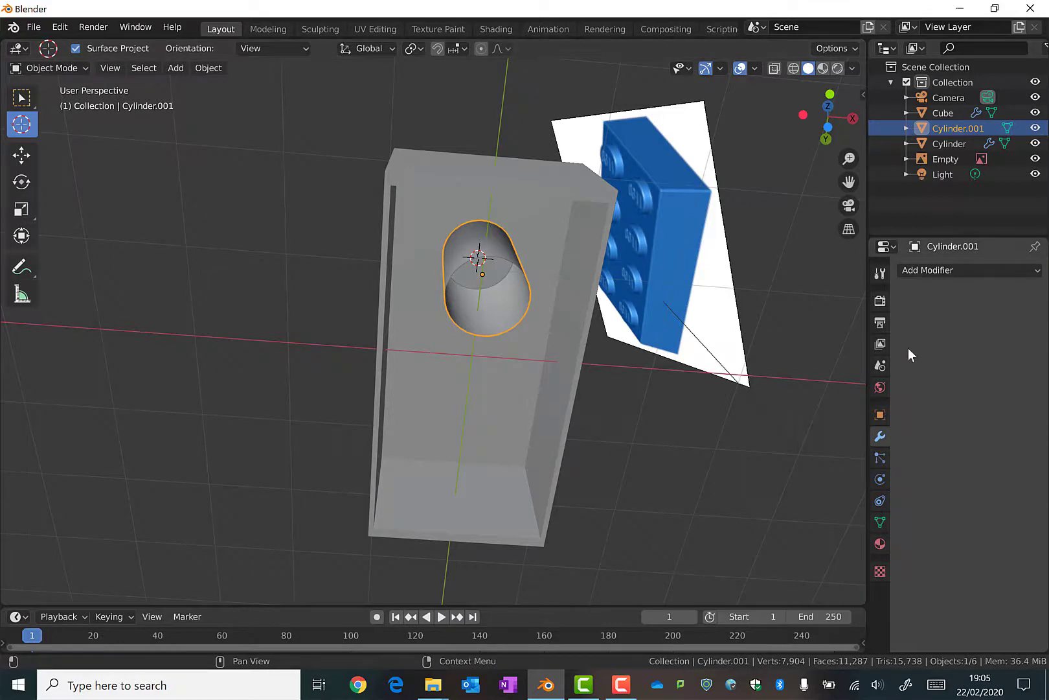
Step: Add a Solidify modifier to the underside cylinder with a thickness of 0.05 m
left_click(930, 270)
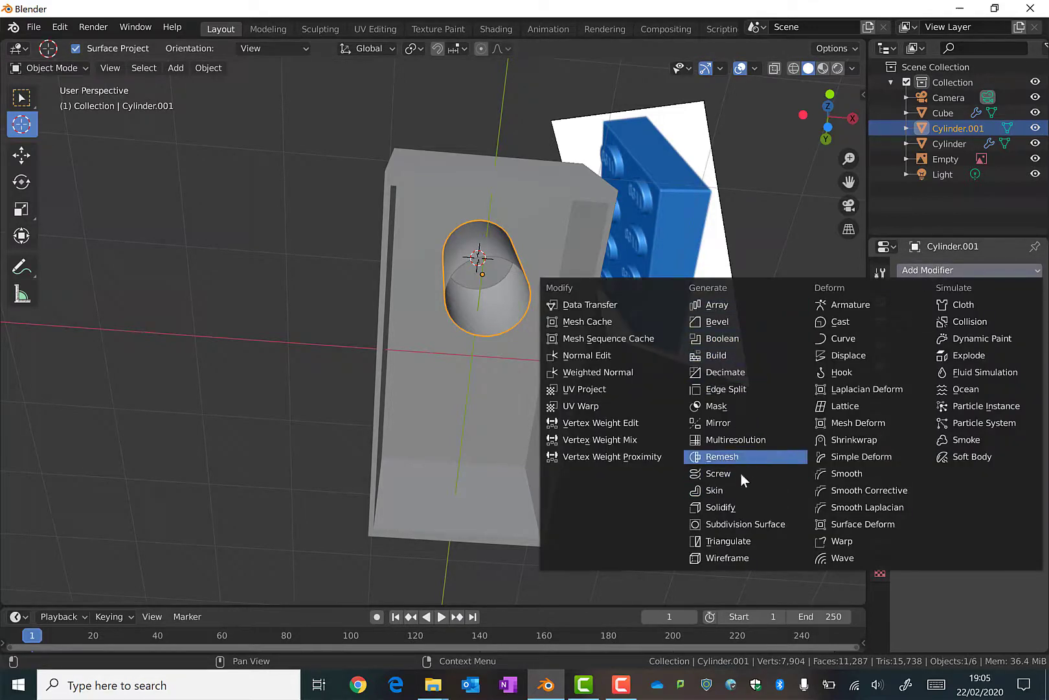
left_click(741, 505)
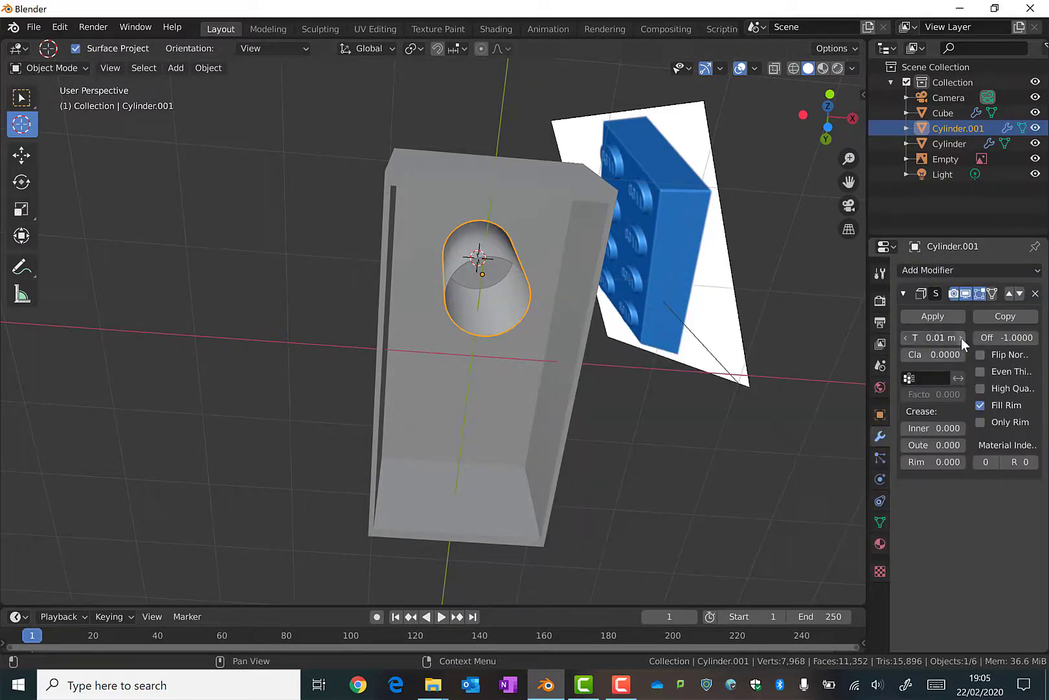
left_click_drag(961, 337, 979, 337)
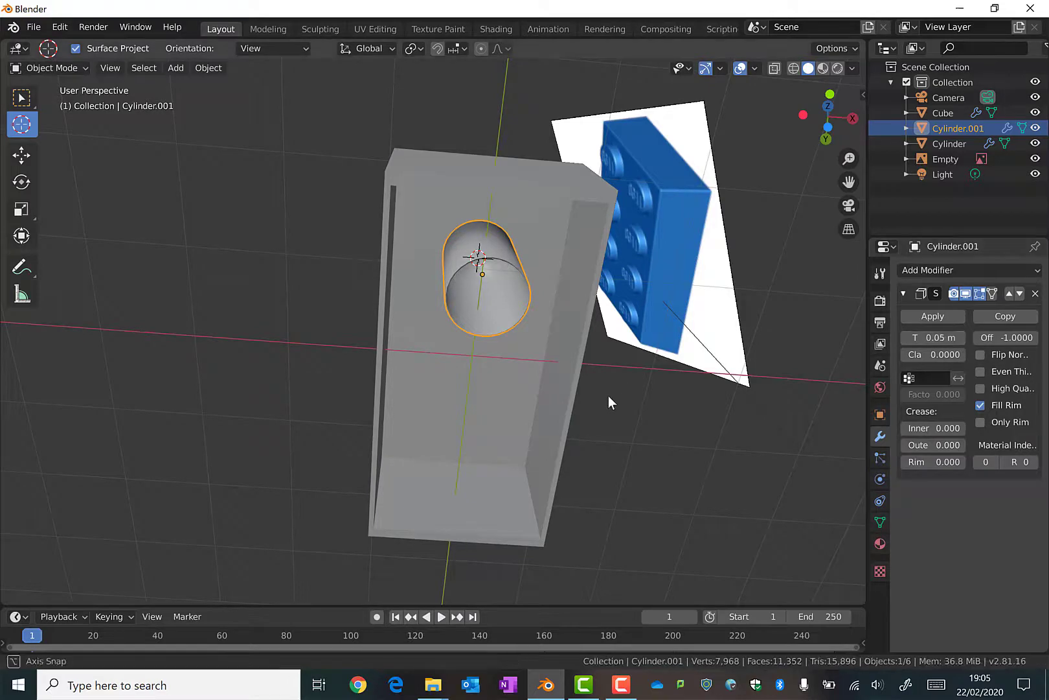
middle_click_drag(608, 395, 570, 367)
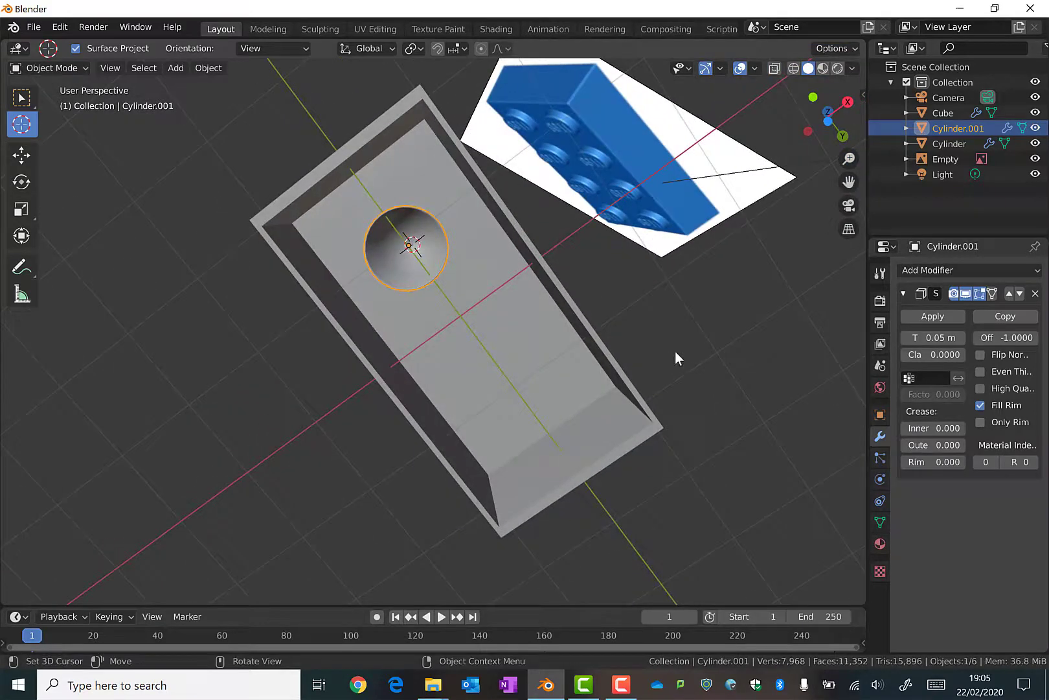
Step: In bottom orthographic view, add an Array modifier to the underside tube with a count of 3
key("KP_3")
key("KP_1")
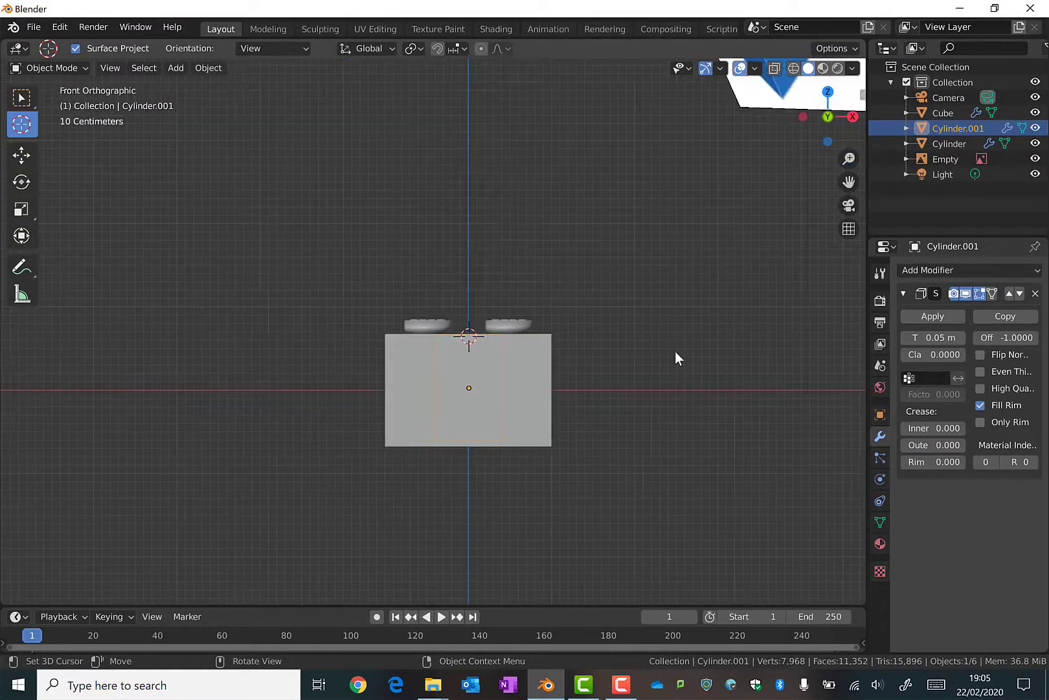
key("KP_7")
key("ctrl+KP_7")
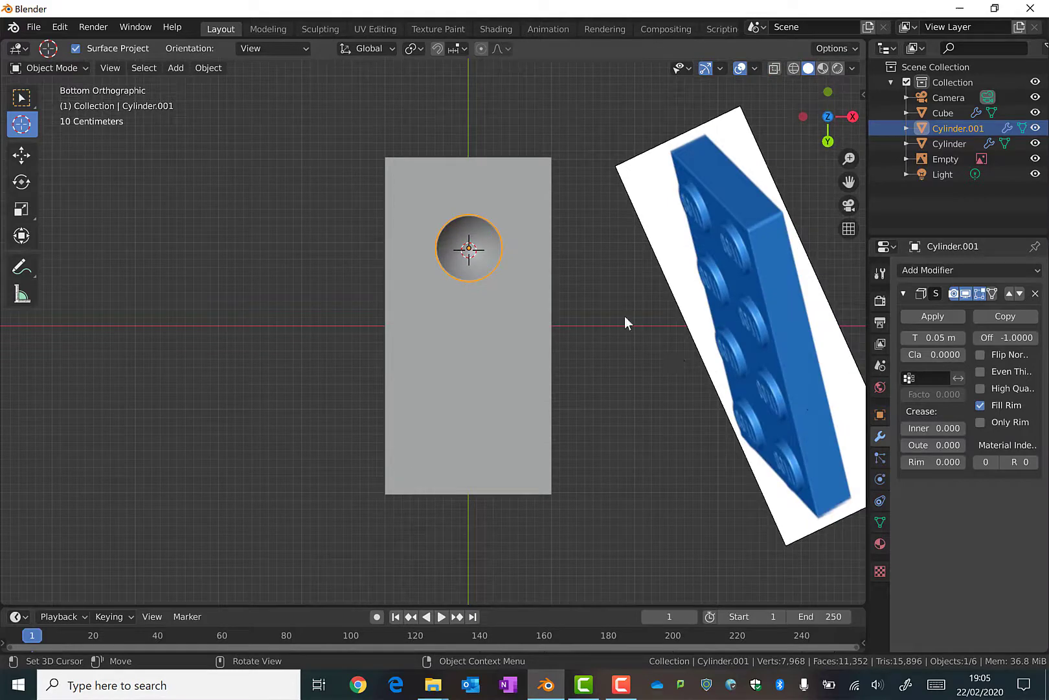
left_click(959, 269)
left_click(728, 305)
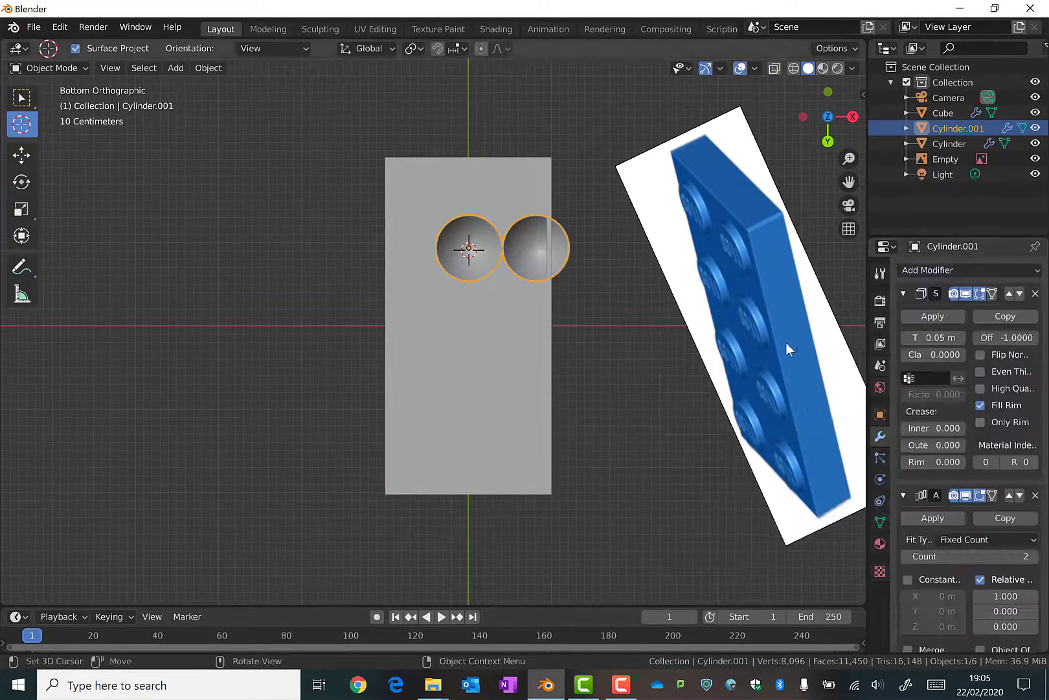
left_click(972, 556)
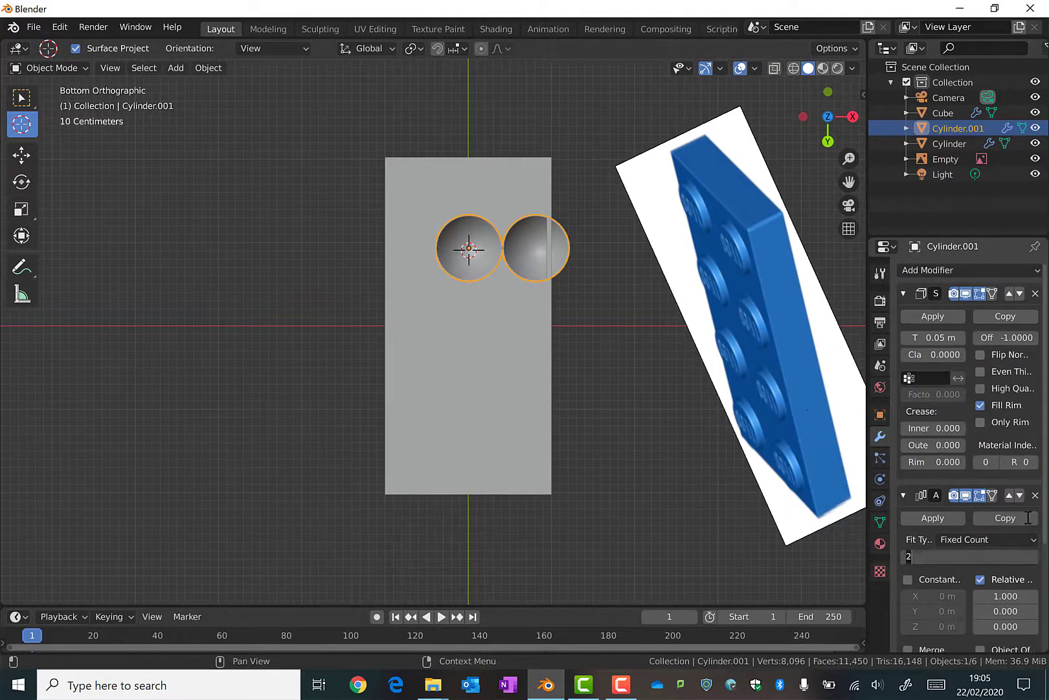
type("3")
key("Return")
scroll(1009, 569, "down", 1)
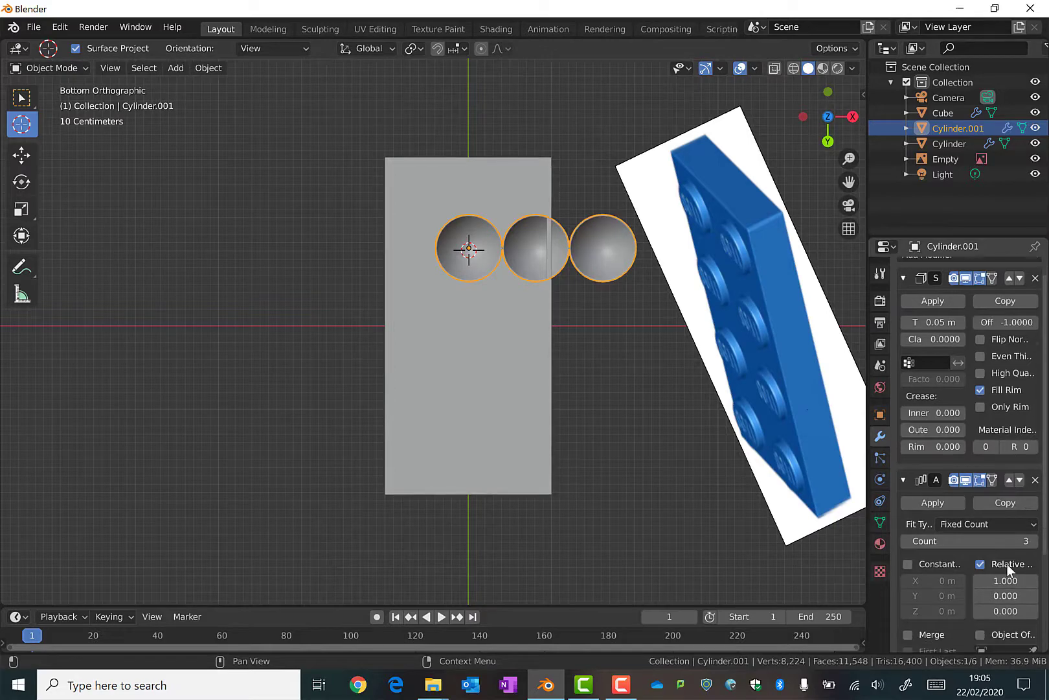
Step: Set the tube array's relative offset to 0 in X and 1.75 in Y
left_click(1006, 580)
type("0")
key("Return")
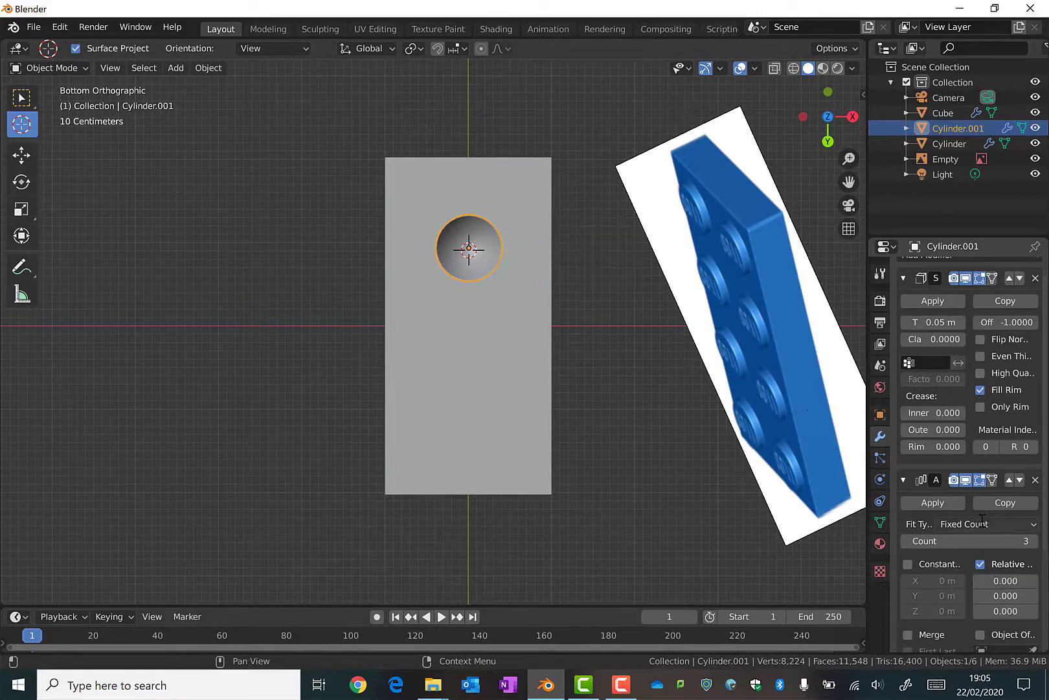
left_click(1002, 594)
type("1.7")
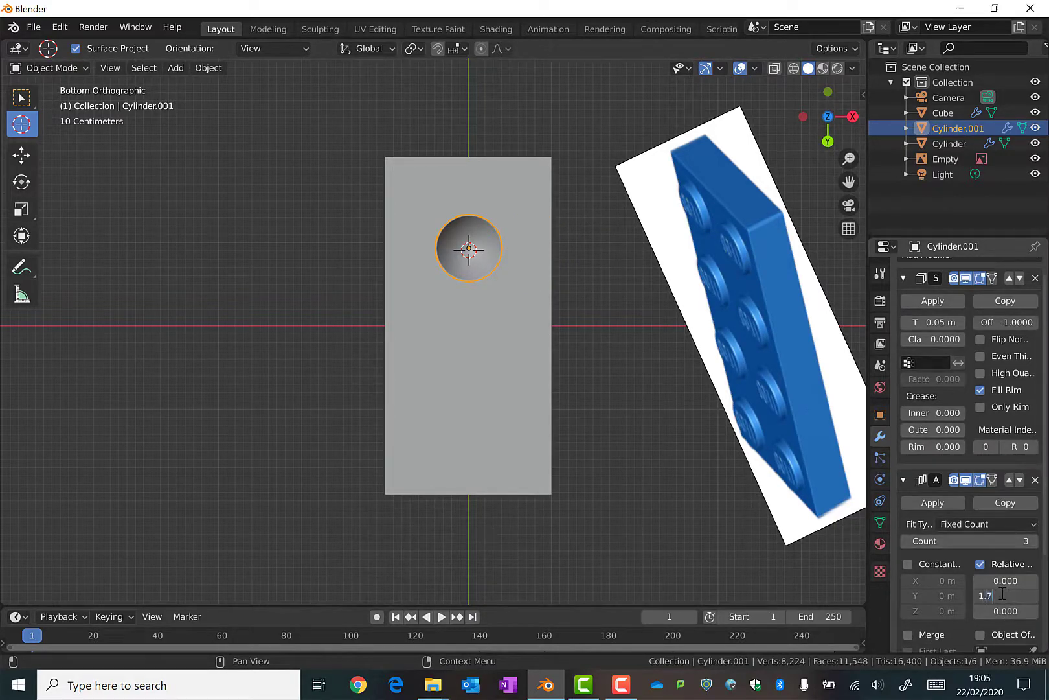
type("5")
key("Return")
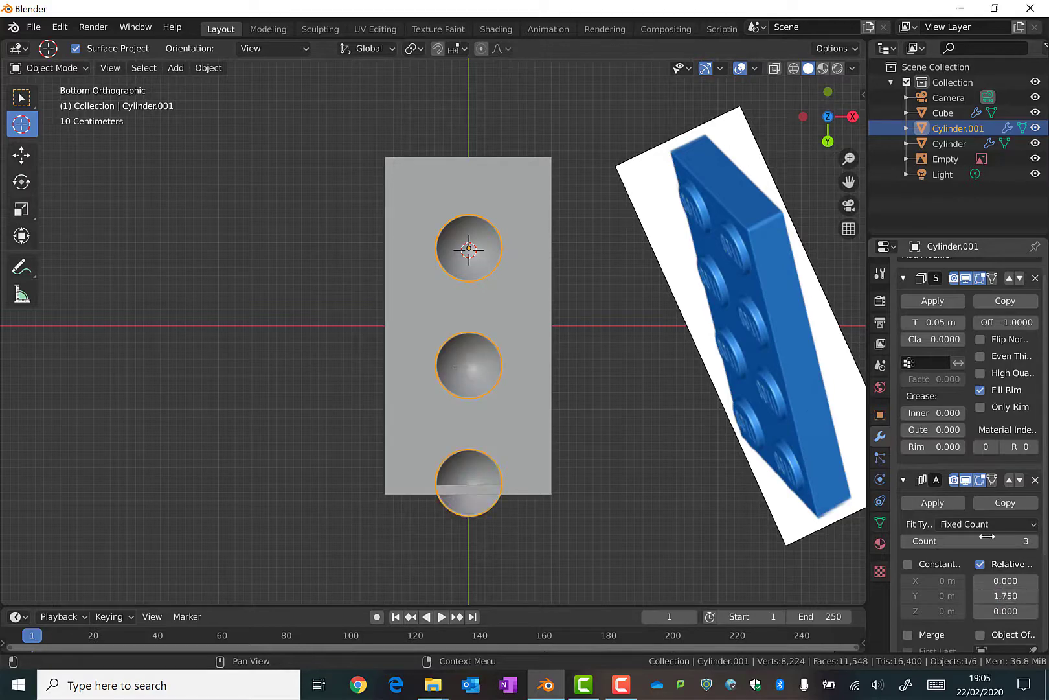
Step: Set the underside tube array's relative Y offset to 1.15
left_click(979, 595)
left_click(978, 595)
left_click(979, 596)
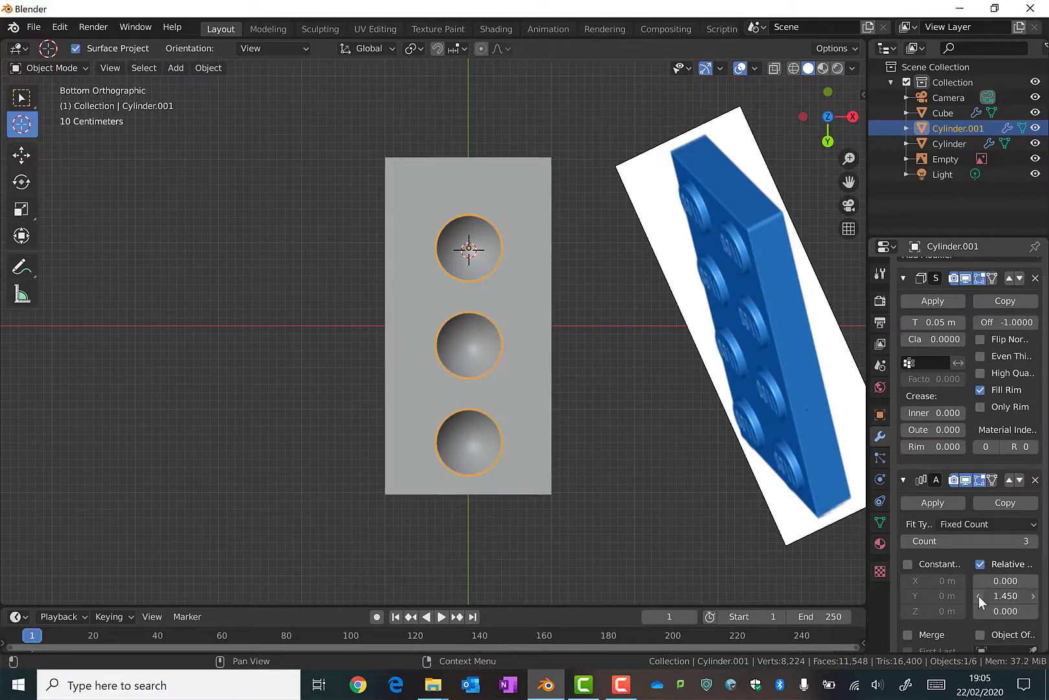
left_click(979, 595)
left_click(979, 595)
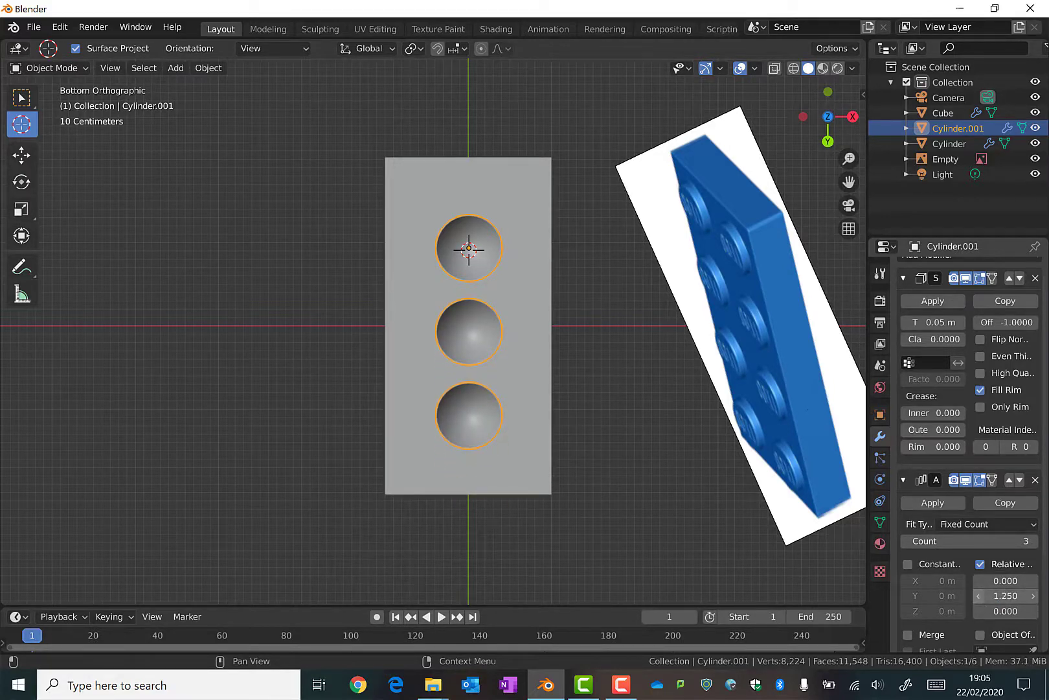
left_click(979, 595)
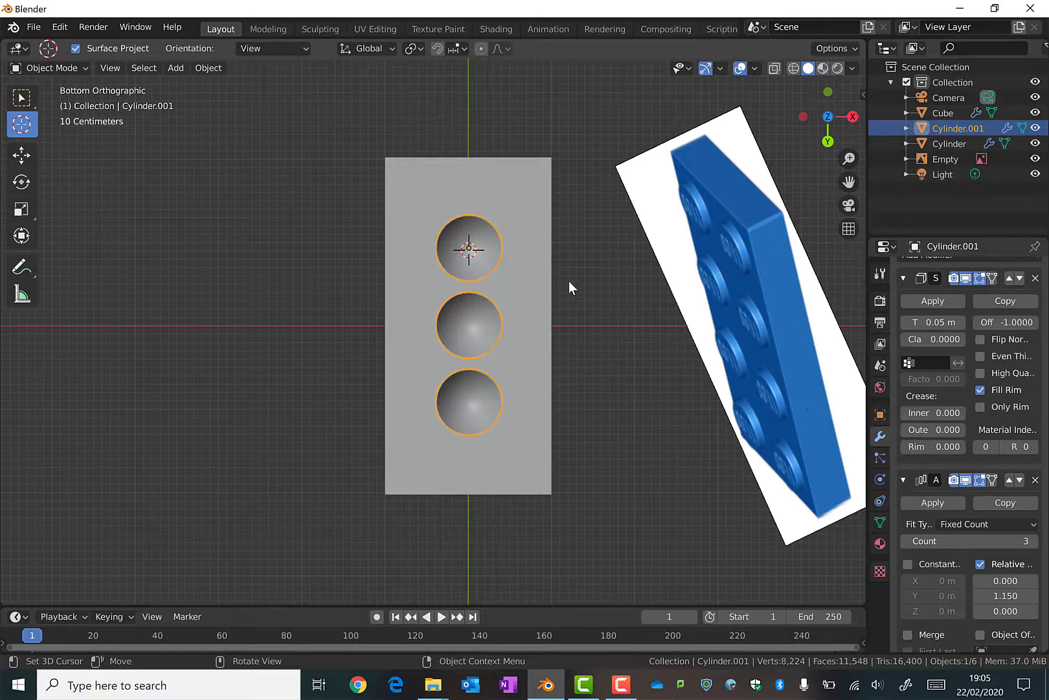
Step: Apply the Solidify and Array modifiers on the underside tubes in Object Mode
middle_click_drag(616, 188, 548, 406)
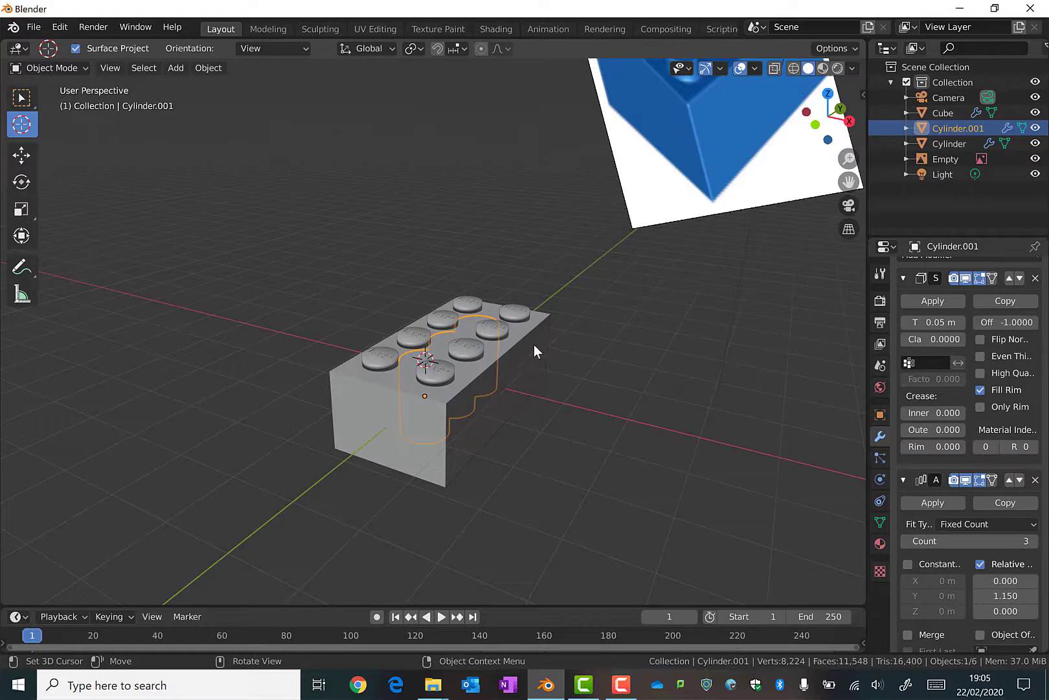
left_click(474, 302)
left_click(21, 97)
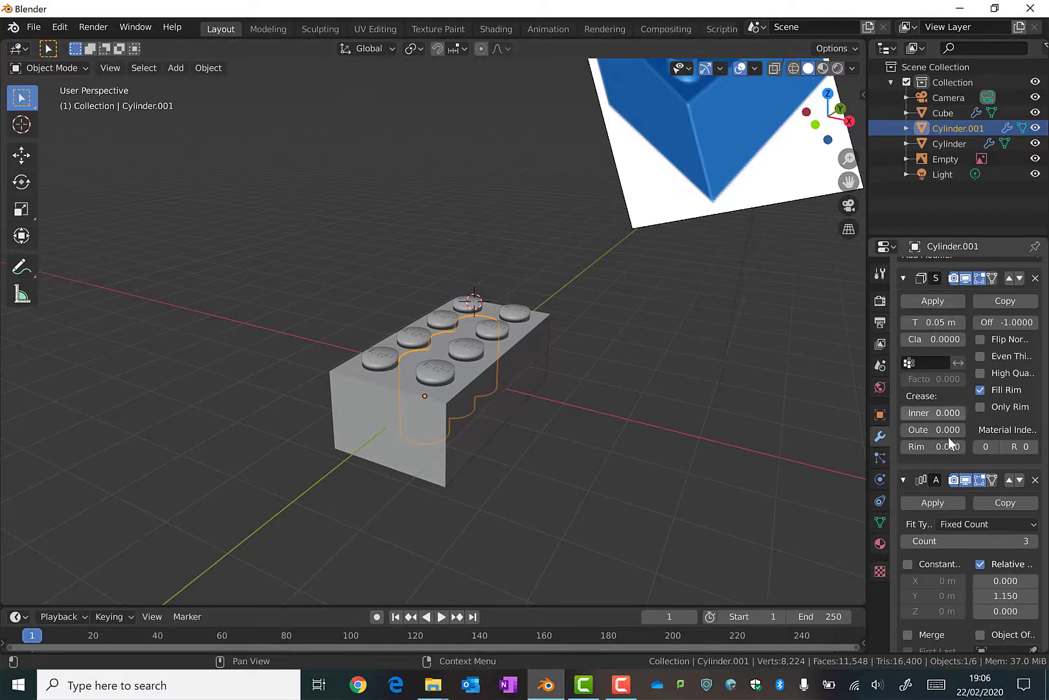
left_click(930, 300)
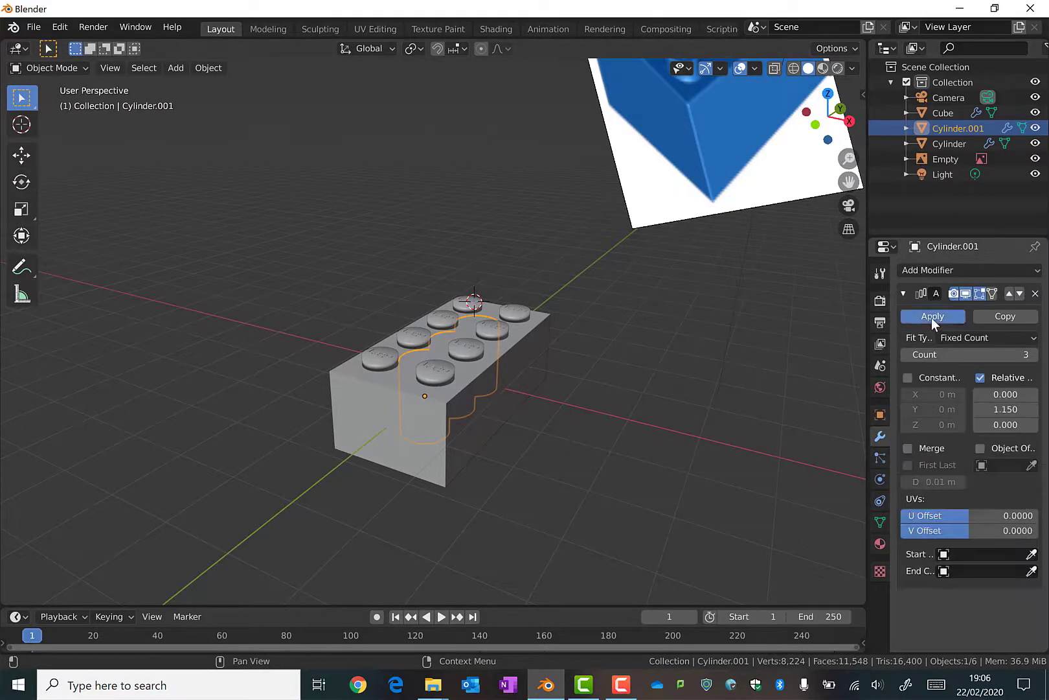
left_click(932, 317)
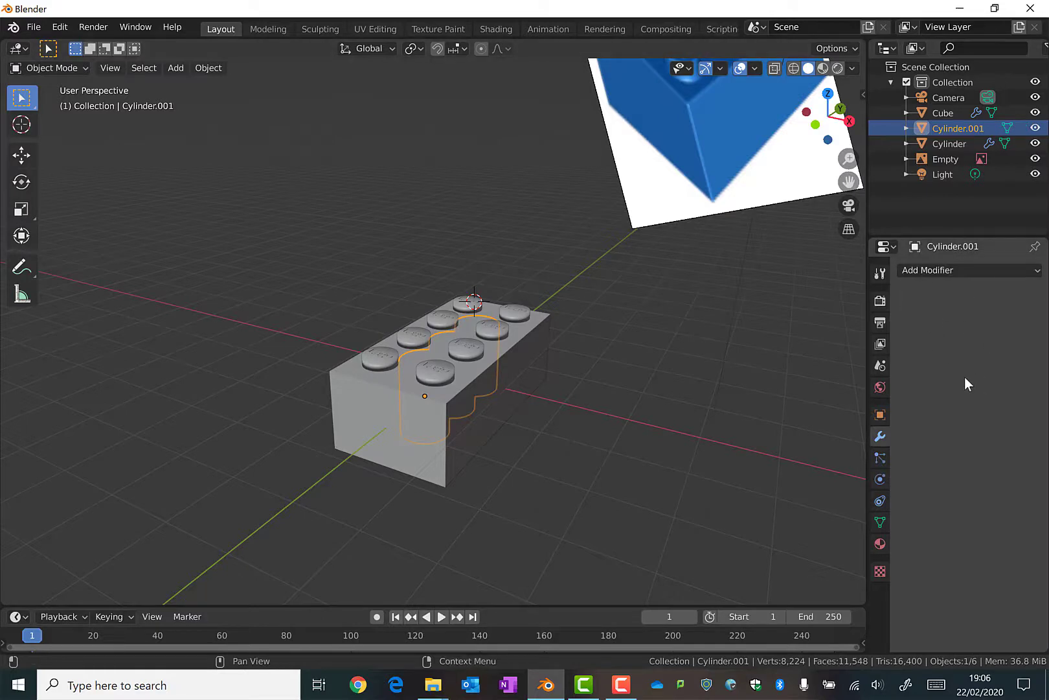
Step: Apply the Array modifiers on the studs and the Solidify modifier on the brick body
left_click(518, 312)
left_click(922, 315)
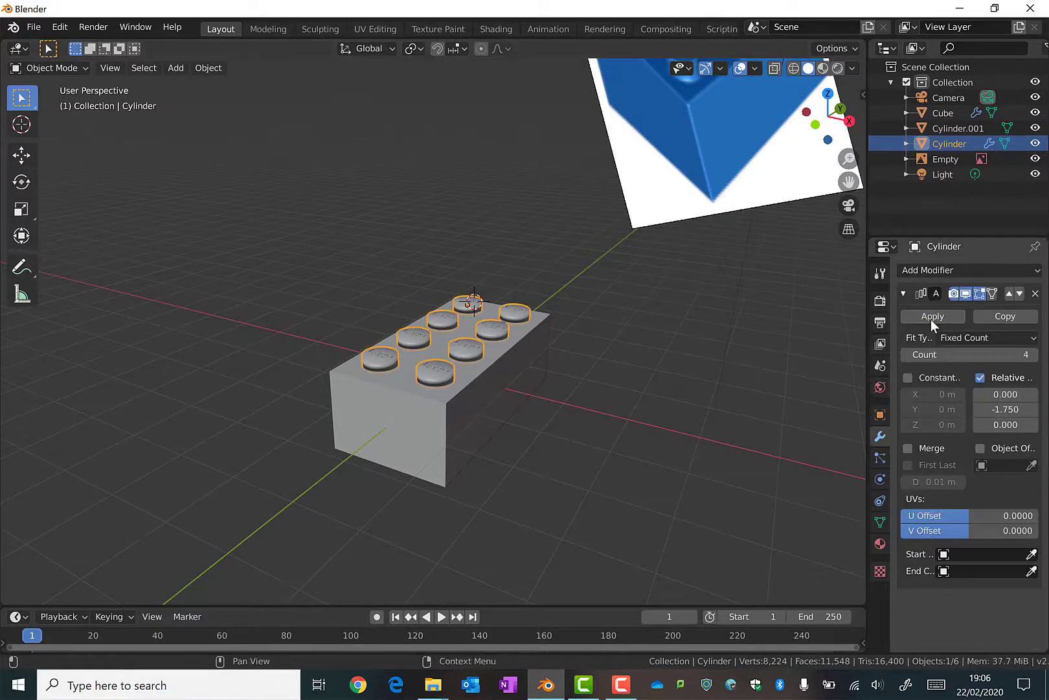
left_click(931, 319)
left_click(435, 418)
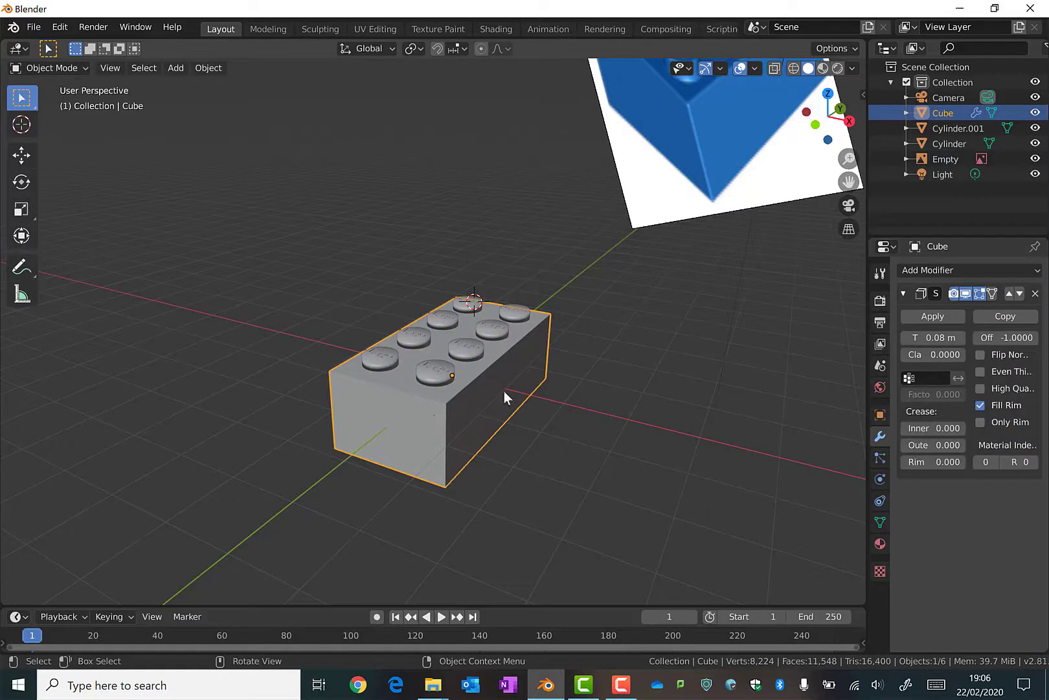
left_click(939, 317)
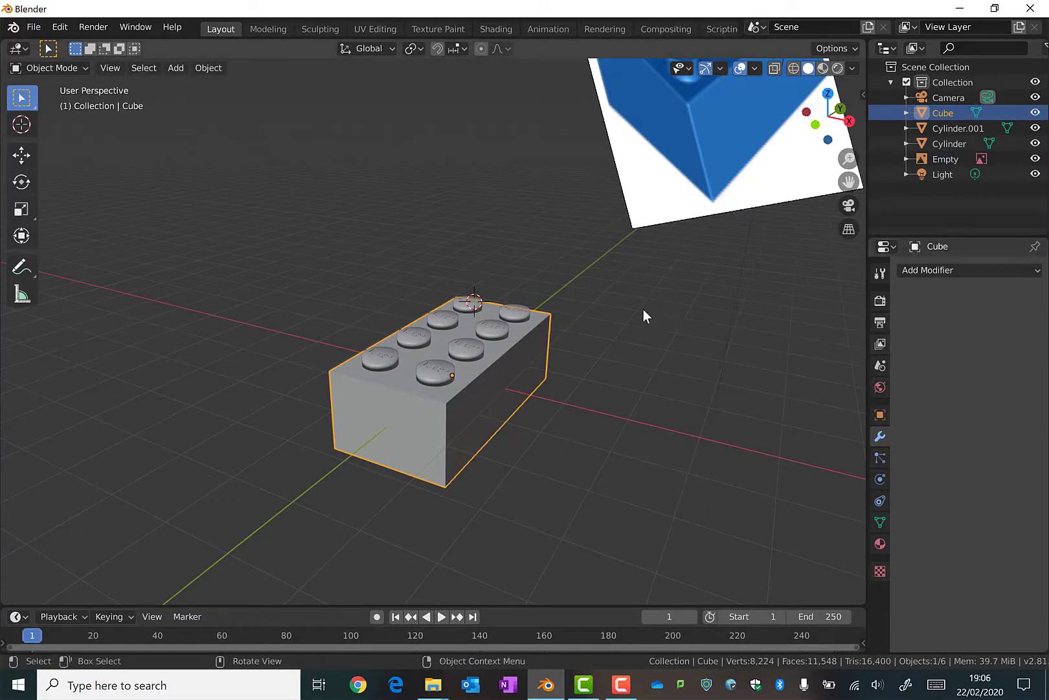
Step: Join the brick body, the studs and the underside tubes into a single object
left_click(436, 373, "shift")
middle_click_drag(668, 449, 628, 334)
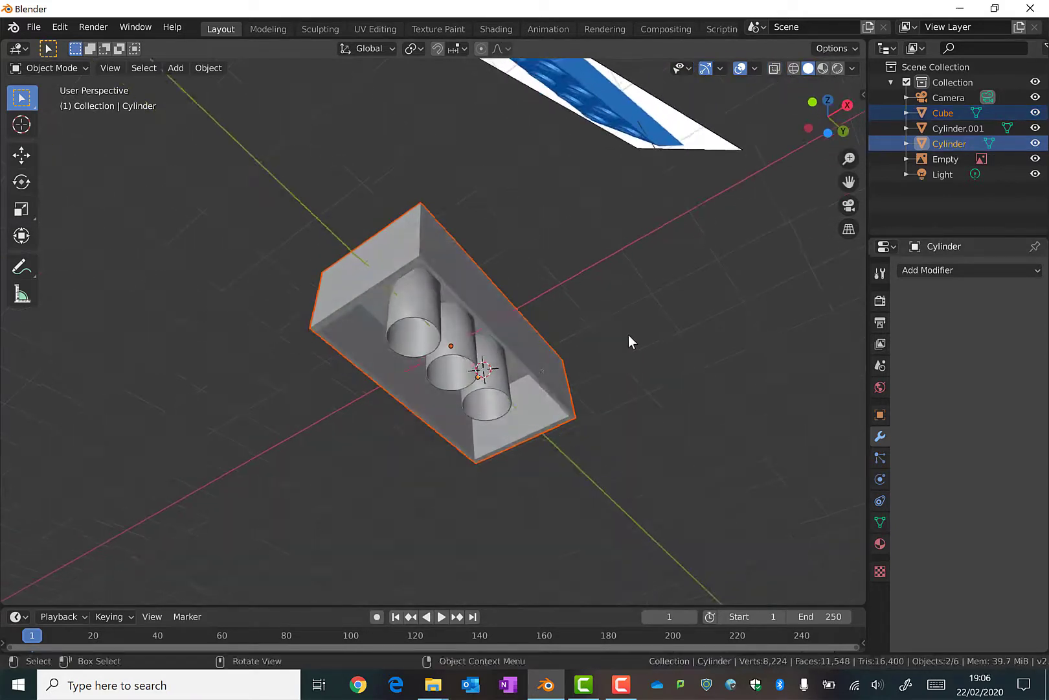
left_click(498, 381, "shift")
middle_click_drag(456, 368, 793, 392)
key("ctrl+j")
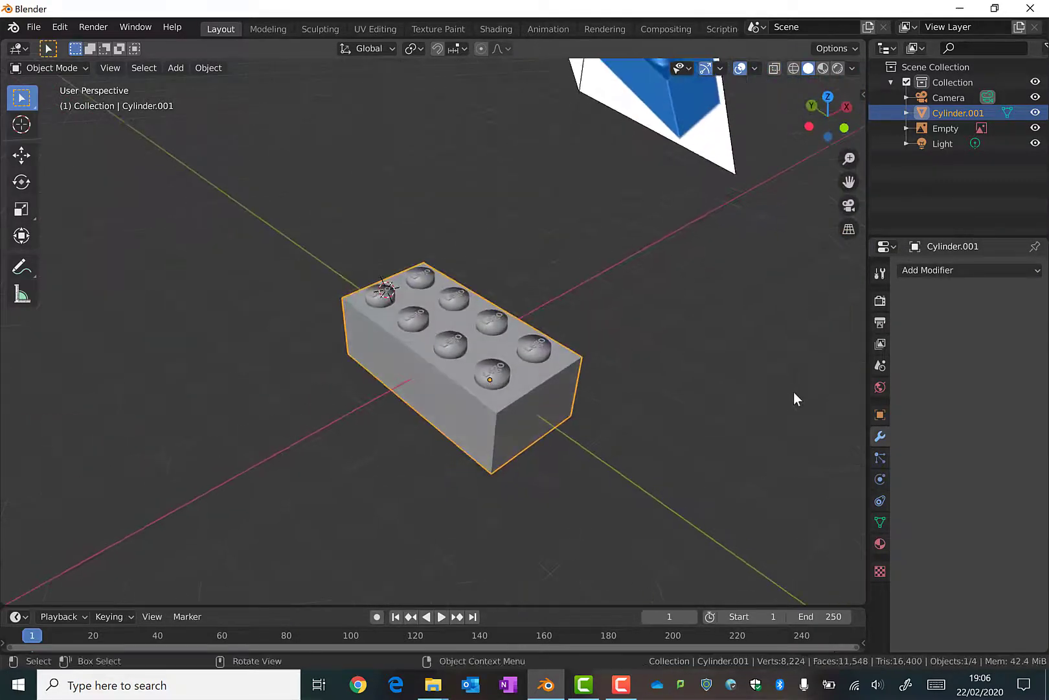
Step: Set the brick material's base color to yellow (H 0.166, S 1.000, V 0.906) and its specular value to 0
left_click(879, 543)
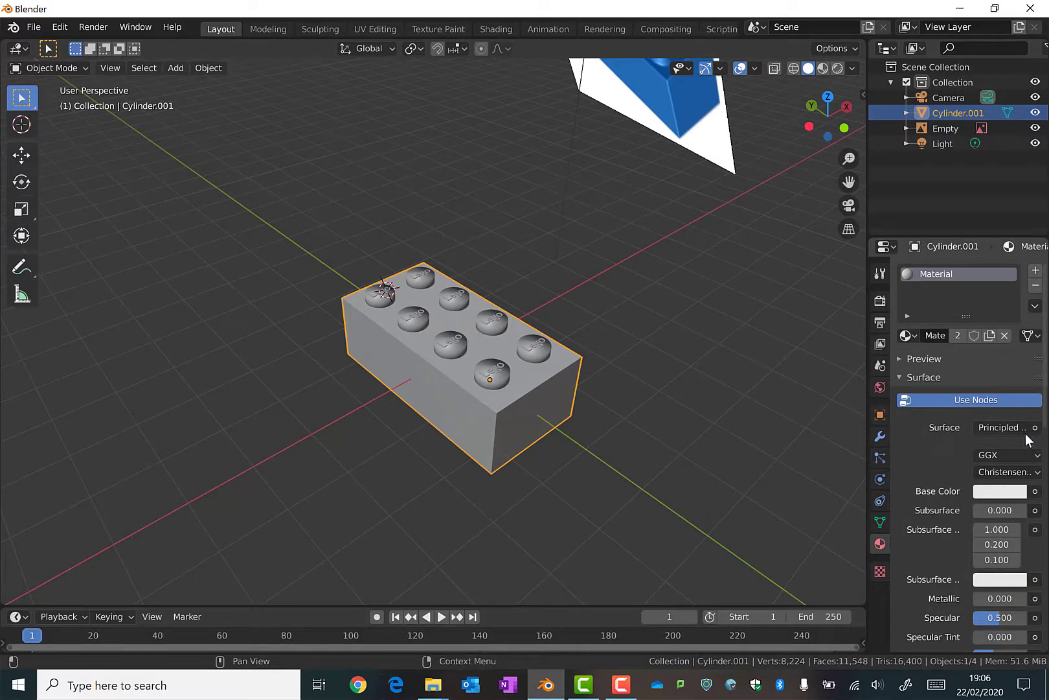
left_click(1000, 491)
left_click(897, 356)
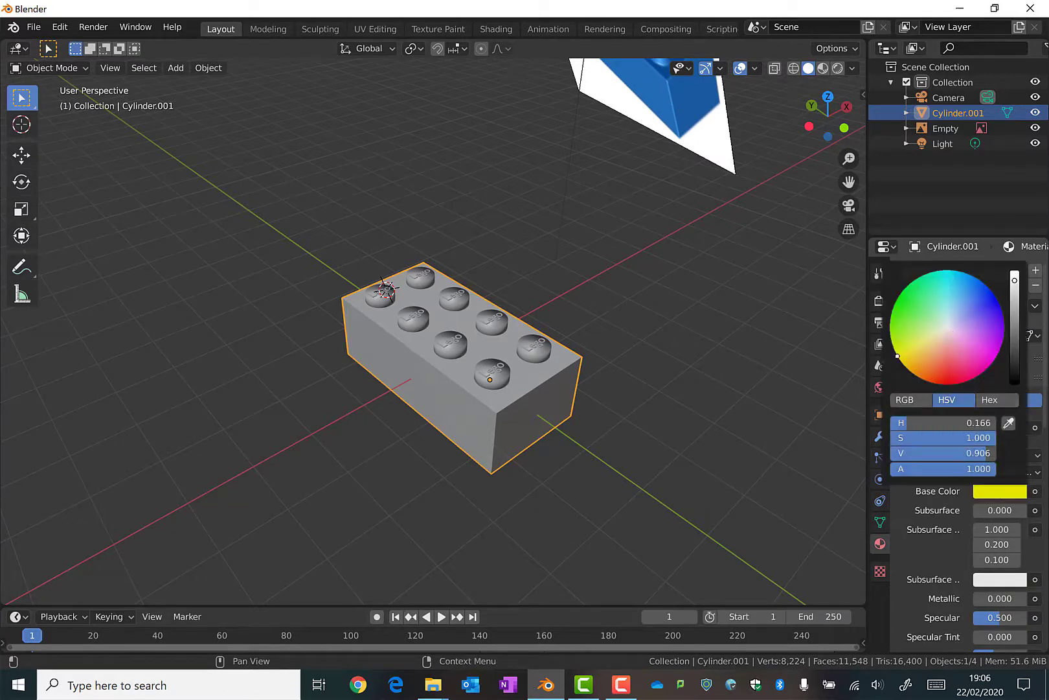
scroll(933, 526, "down", 2)
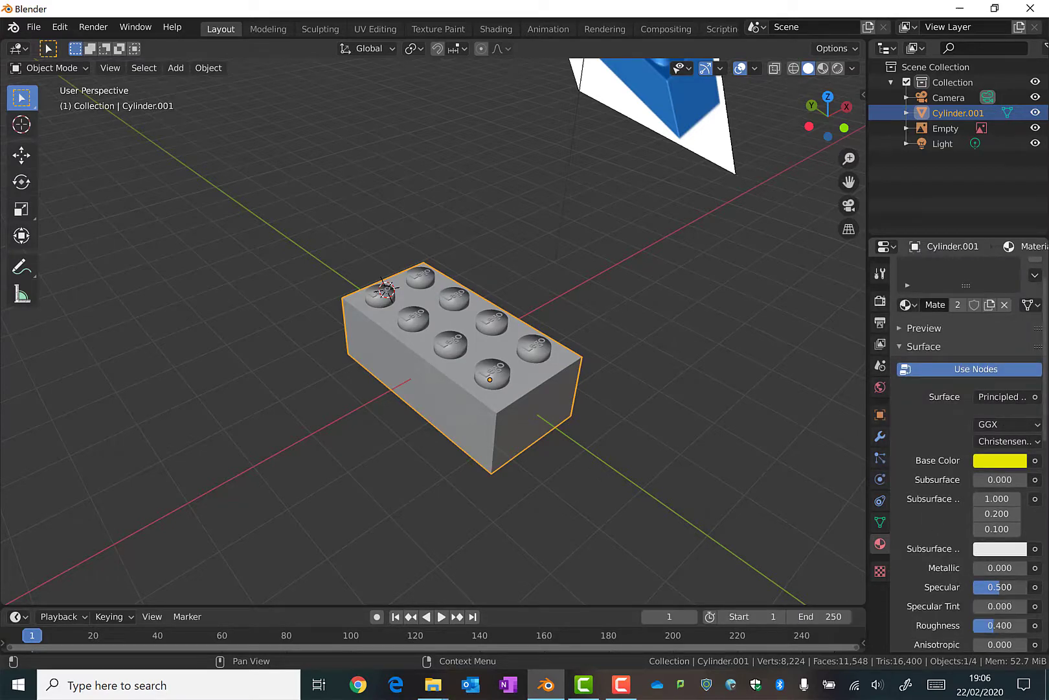
left_click(1004, 588)
scroll(935, 407, "up", 2)
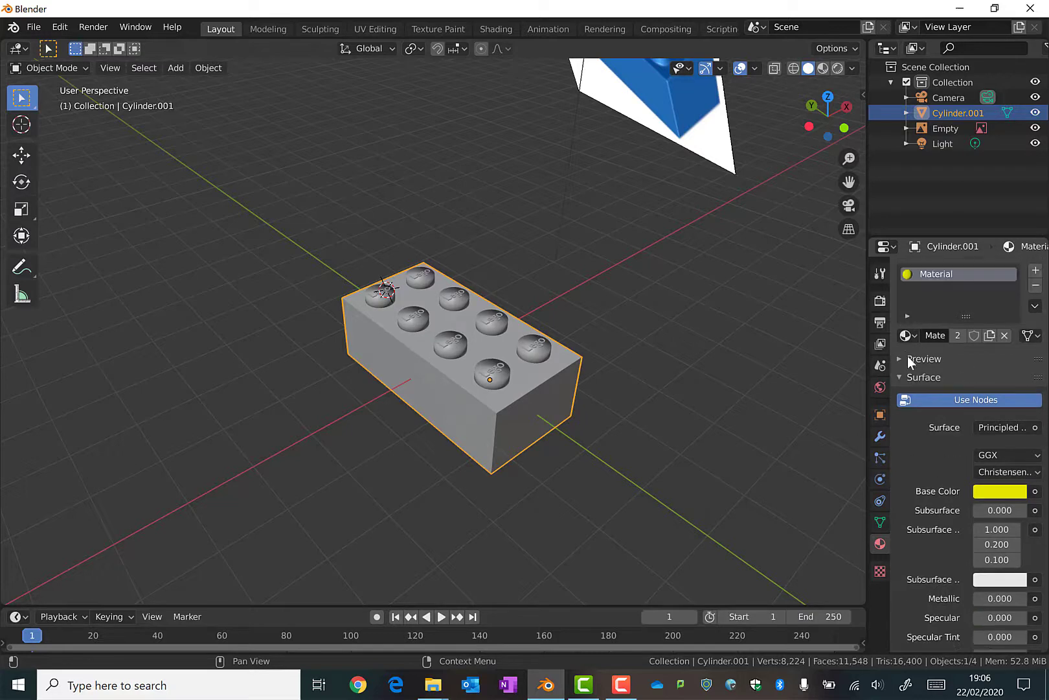
Step: Show the material's preview and inspect the brick in Rendered and then Material Preview viewport shading
left_click(900, 359)
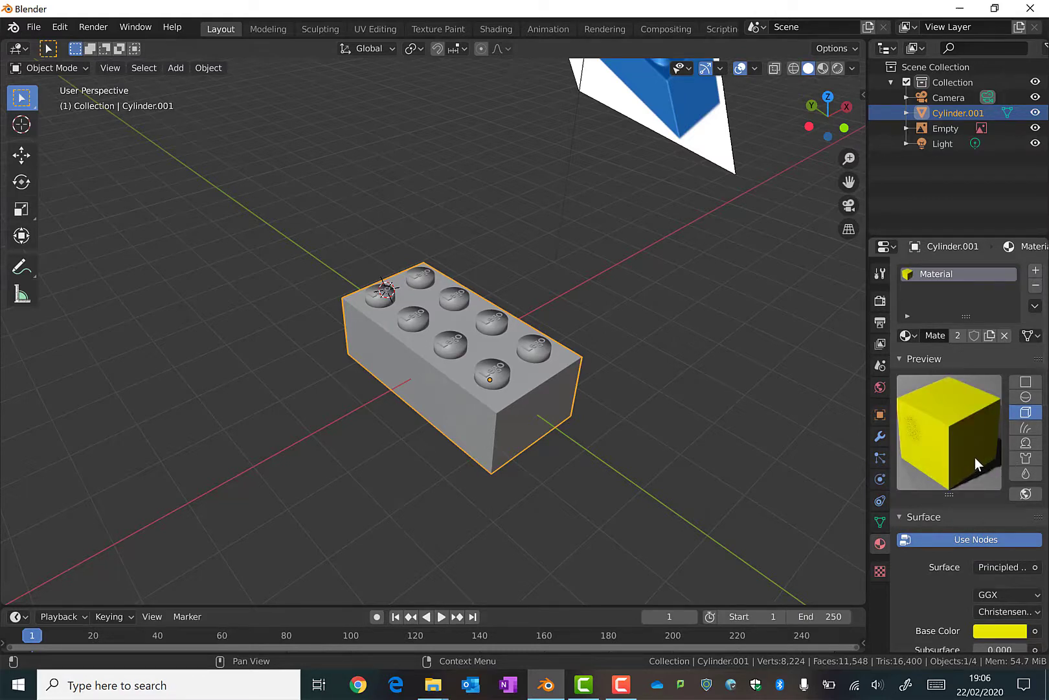
left_click(836, 68)
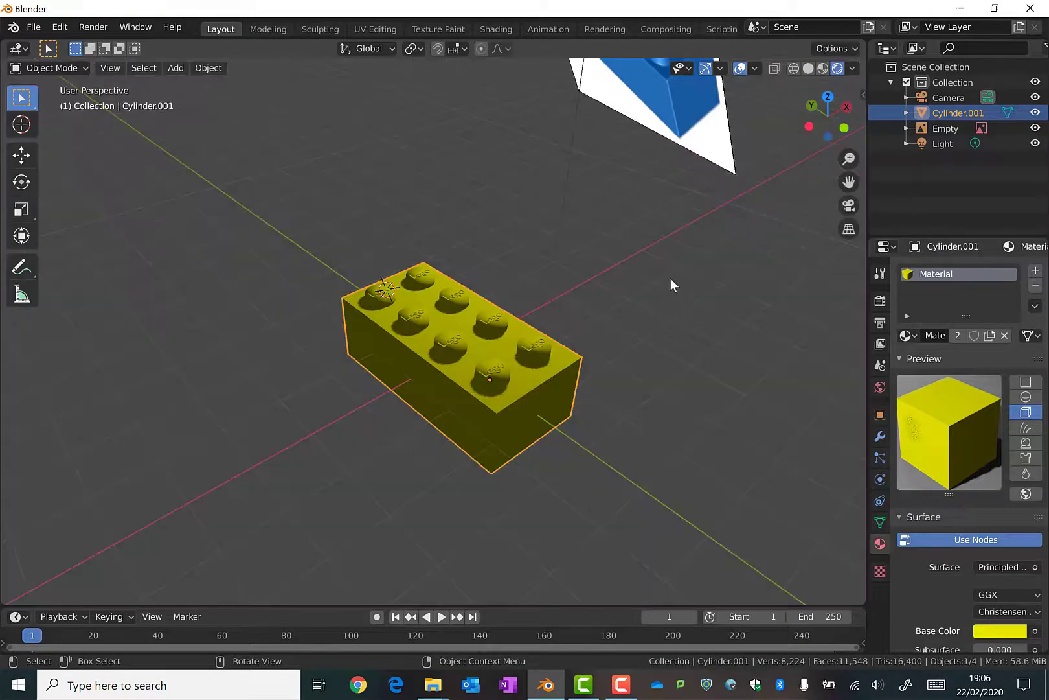
mouse_move(665, 274)
middle_mouse_down()
mouse_move(653, 288)
mouse_move(593, 285)
mouse_move(475, 250)
mouse_move(296, 280)
mouse_move(263, 313)
mouse_move(472, 275)
mouse_move(583, 227)
middle_mouse_up()
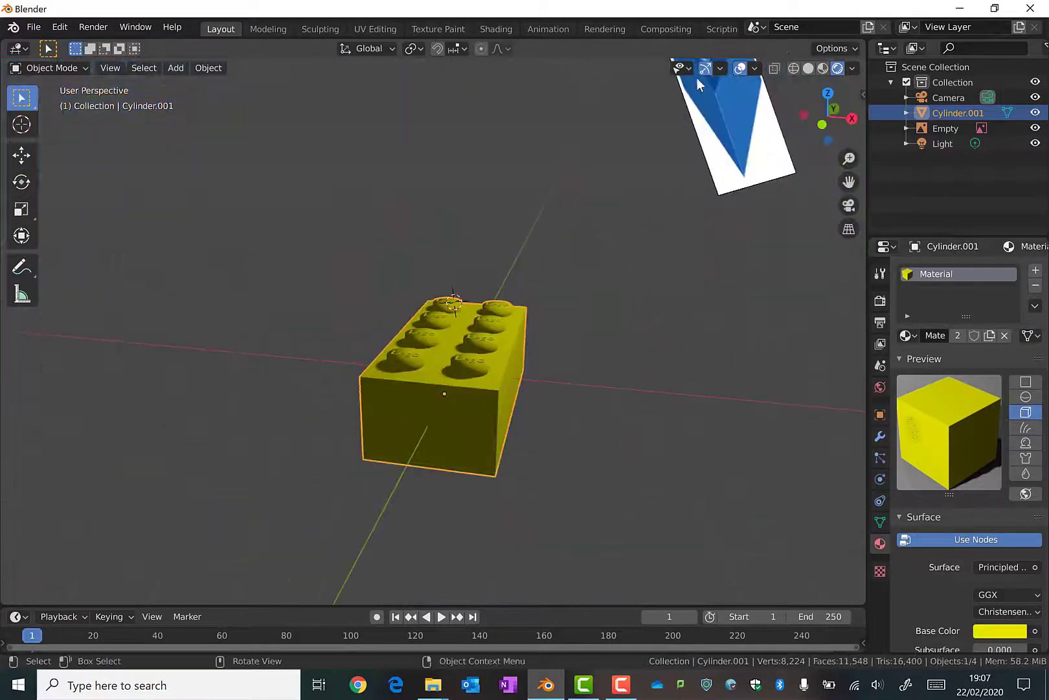
left_click(822, 68)
mouse_move(672, 258)
middle_mouse_down()
mouse_move(643, 309)
mouse_move(728, 297)
mouse_move(804, 258)
mouse_move(819, 269)
mouse_move(725, 319)
middle_mouse_up()
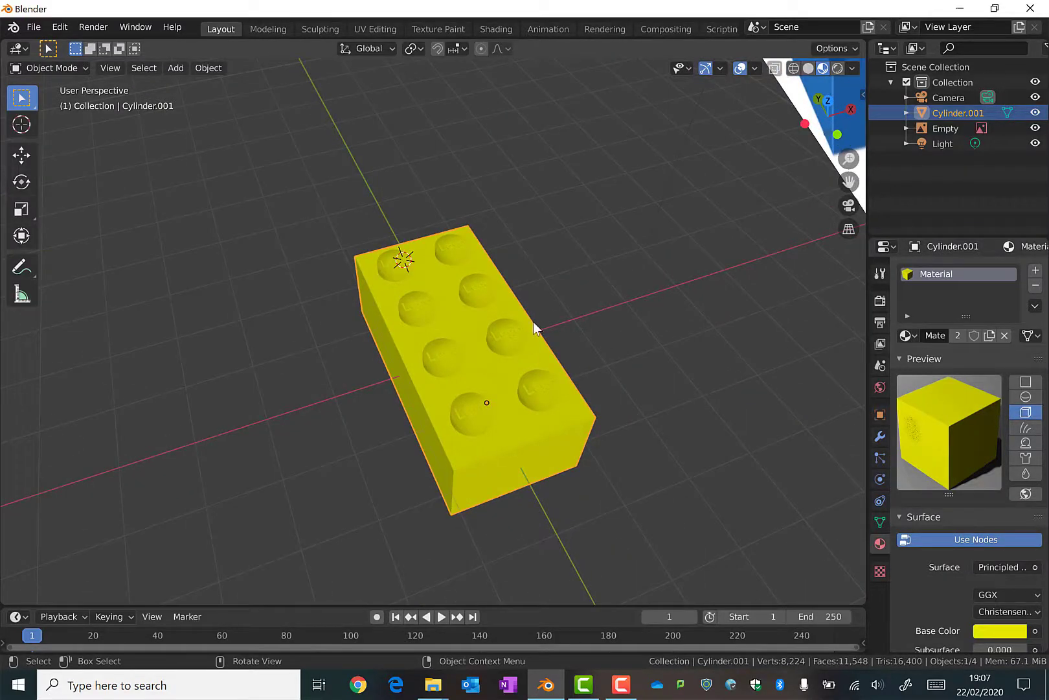